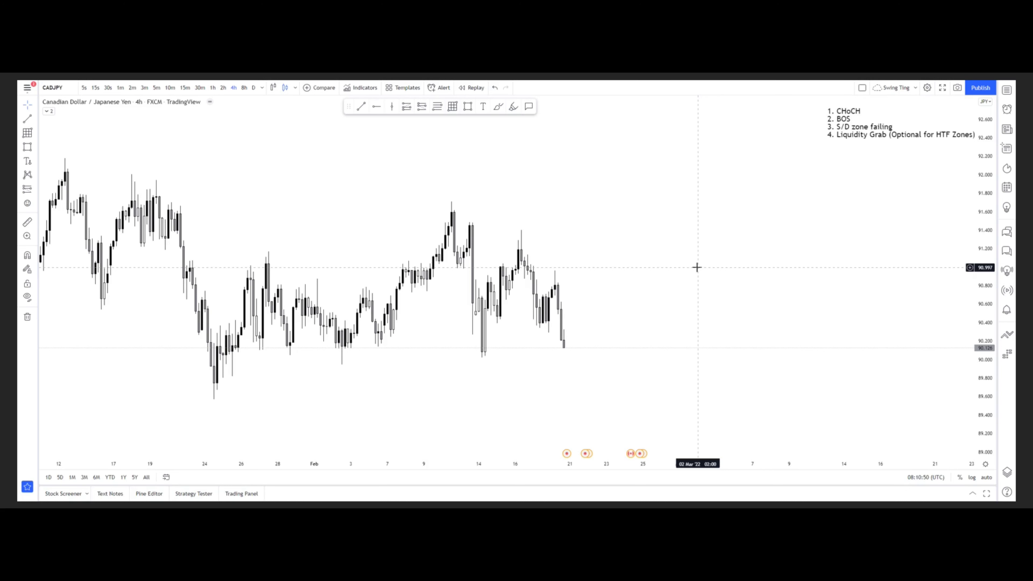
Draw a rectangle around the recent price action from about 07 Feb to 23 Feb 2022, between 91.976 and 89.878.
scroll(732, 280, "up", 2)
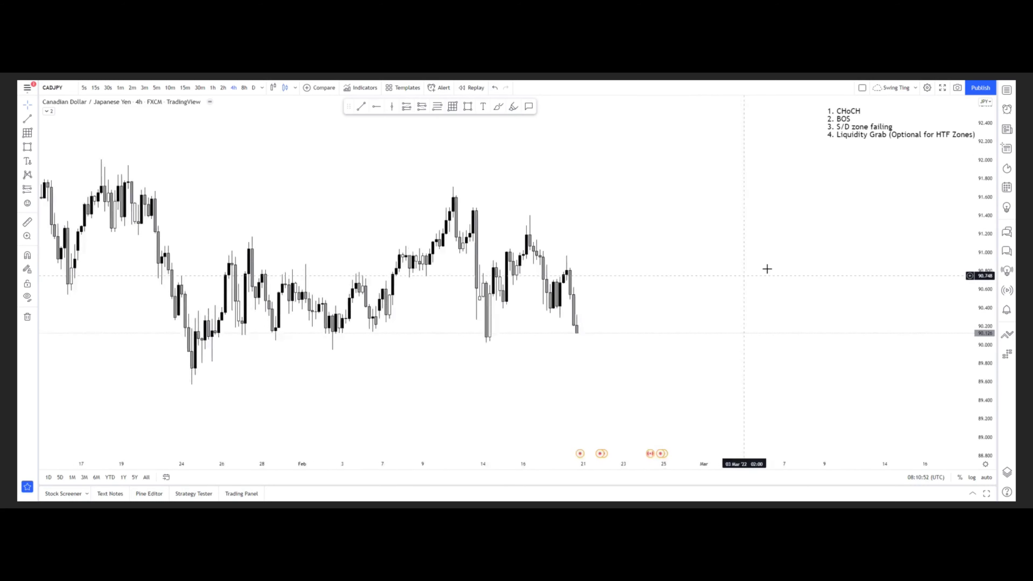
mouse_move(749, 275)
left_mouse_down()
mouse_move(767, 269)
mouse_move(736, 289)
left_mouse_up()
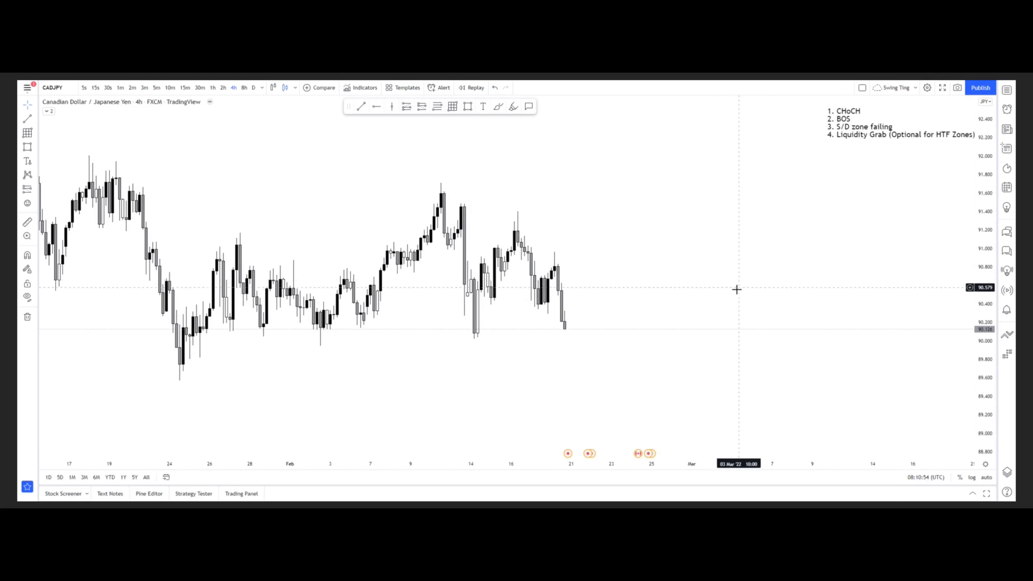
scroll(737, 289, "up", 1)
left_click(468, 107)
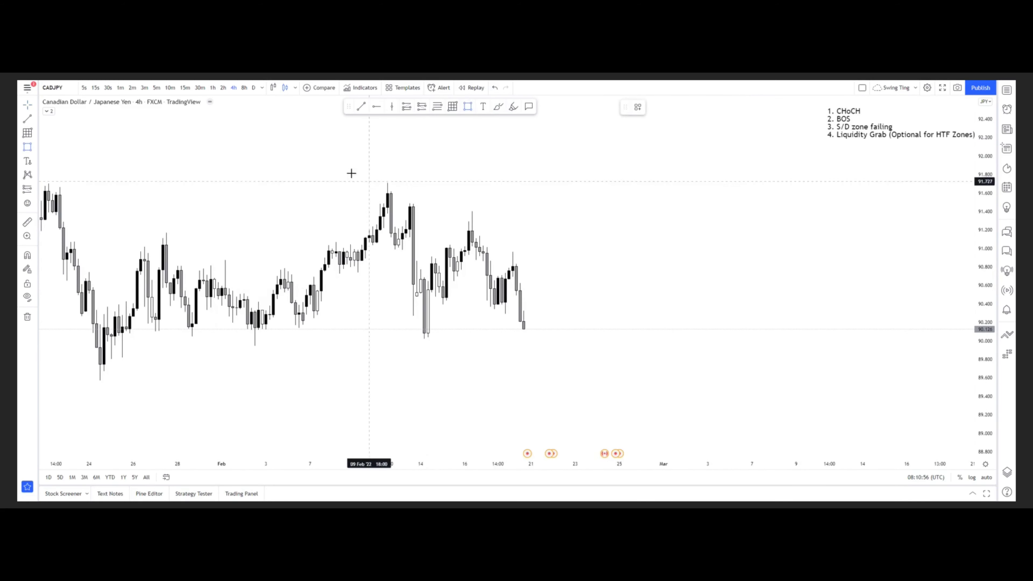
mouse_move(321, 158)
left_mouse_down()
mouse_move(648, 351)
mouse_move(583, 352)
left_mouse_up()
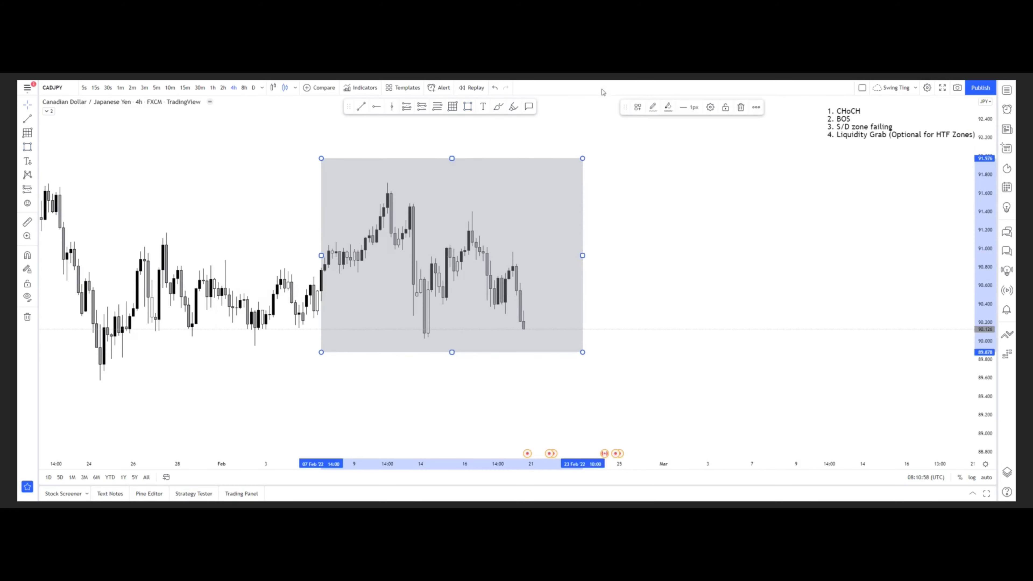
Turn off the rectangle's background fill and give it a black border at 100% opacity.
double_click(582, 159)
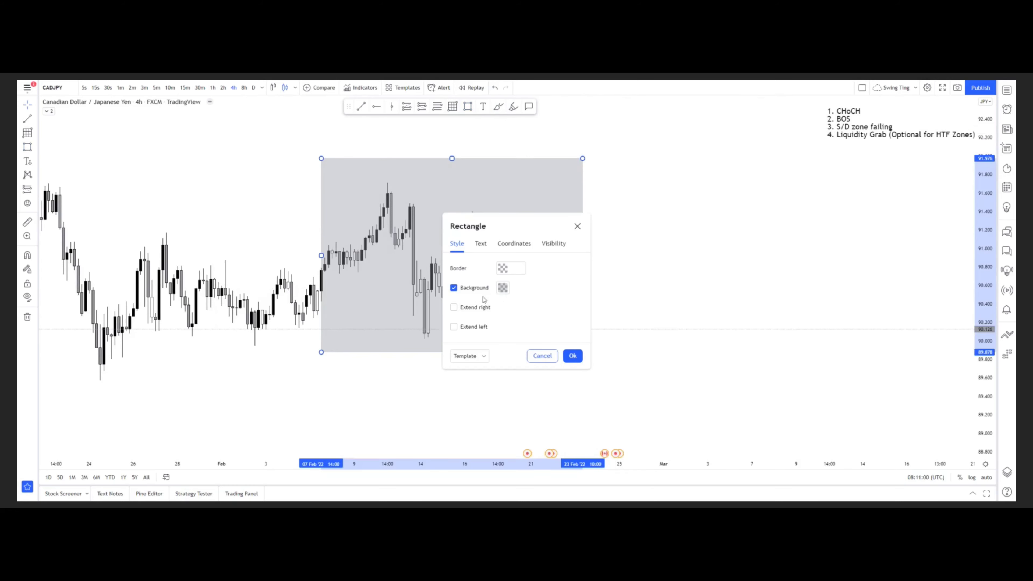
left_click(467, 288)
left_click(503, 269)
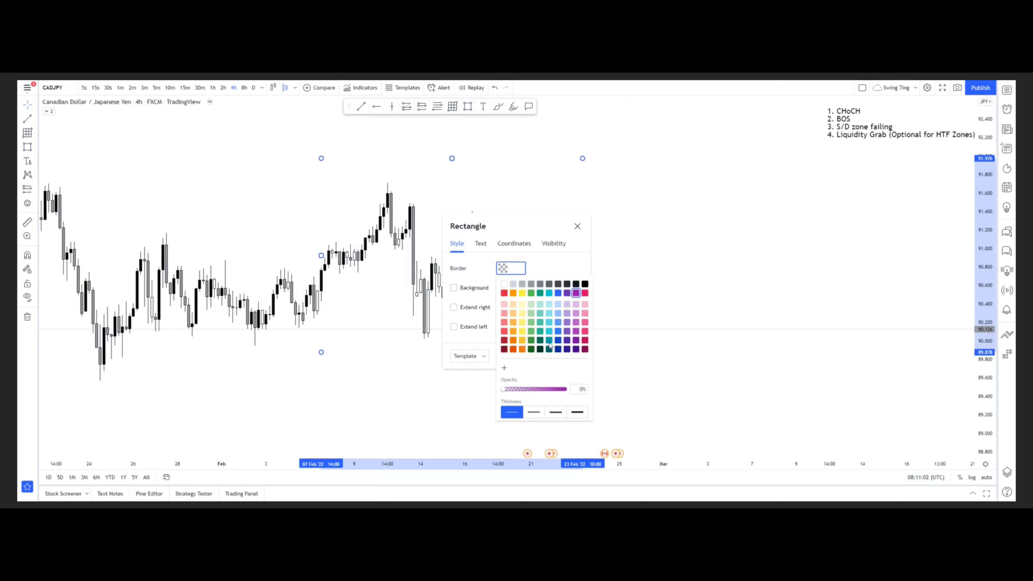
left_click(584, 284)
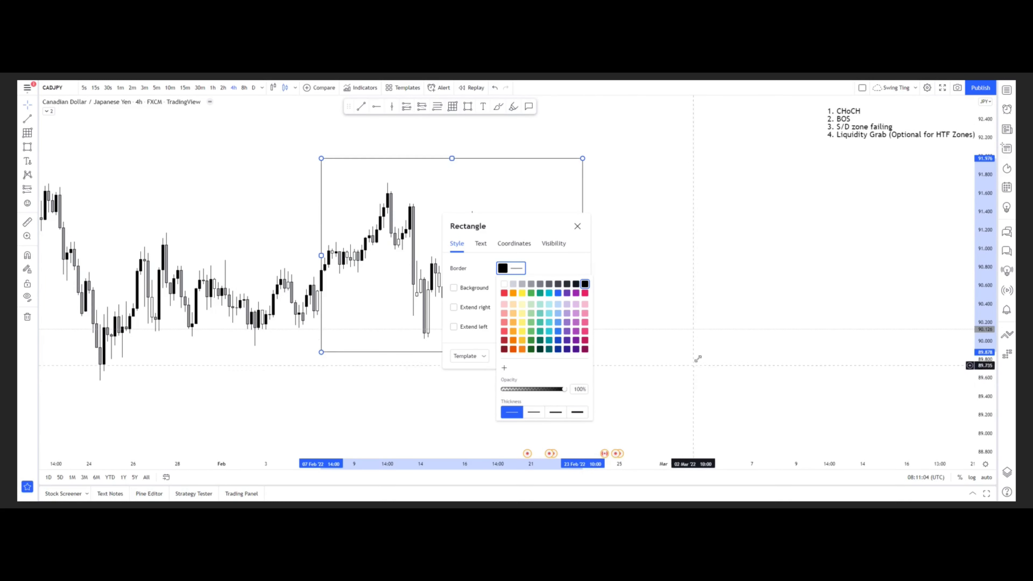
left_click(698, 358)
Start a bar replay of the 4h CADJPY chart from about 15 Feb 2022.
left_click_drag(720, 227, 781, 225)
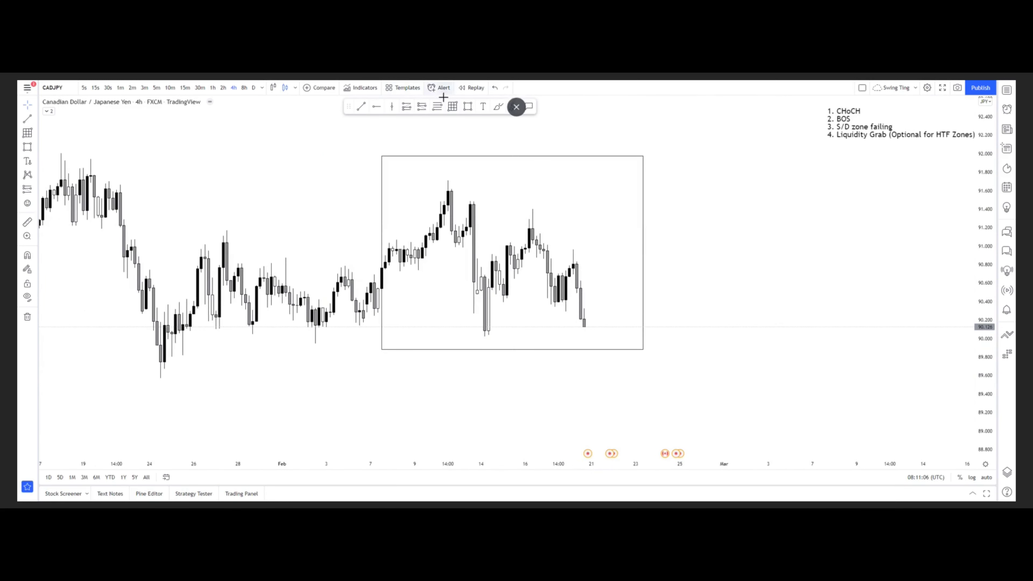
left_click(472, 88)
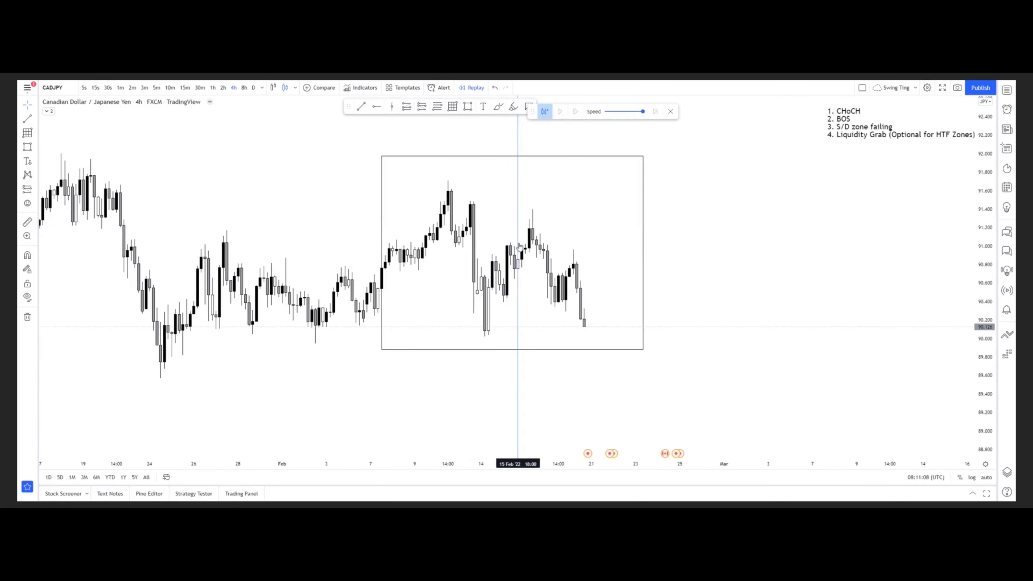
left_click(504, 249)
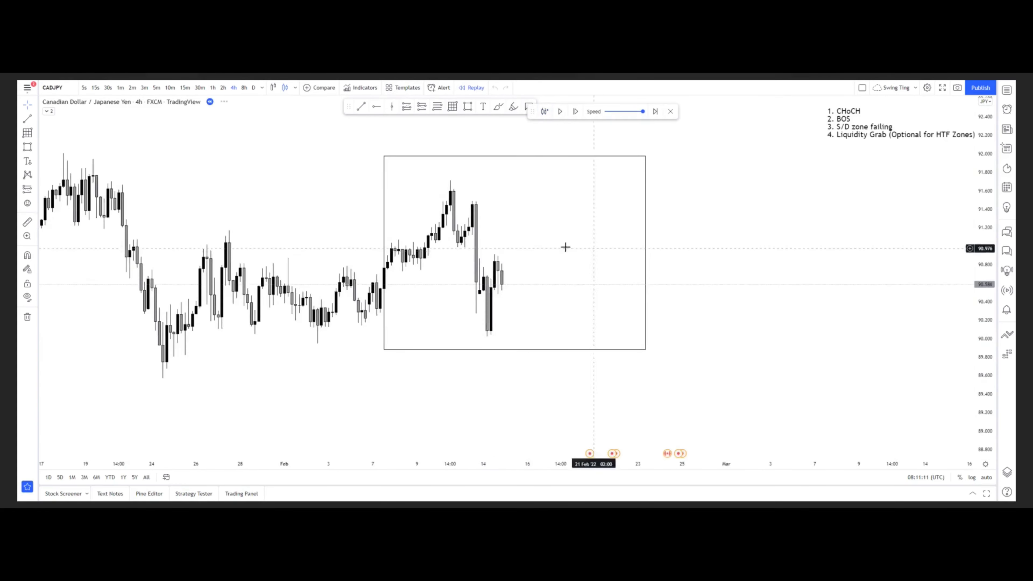
Shift the numbered checklist text slightly downward and extend the rectangle's left edge back to early February.
left_click_drag(147, 206, 182, 210)
scroll(203, 207, "up", 2)
scroll(178, 212, "right", 1)
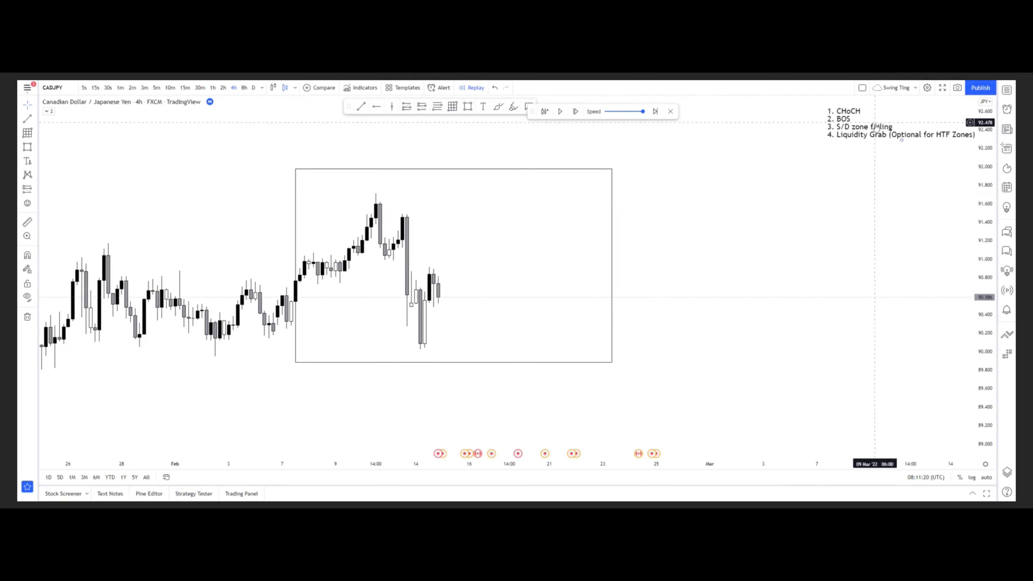
left_click_drag(874, 124, 875, 129)
left_click(879, 196)
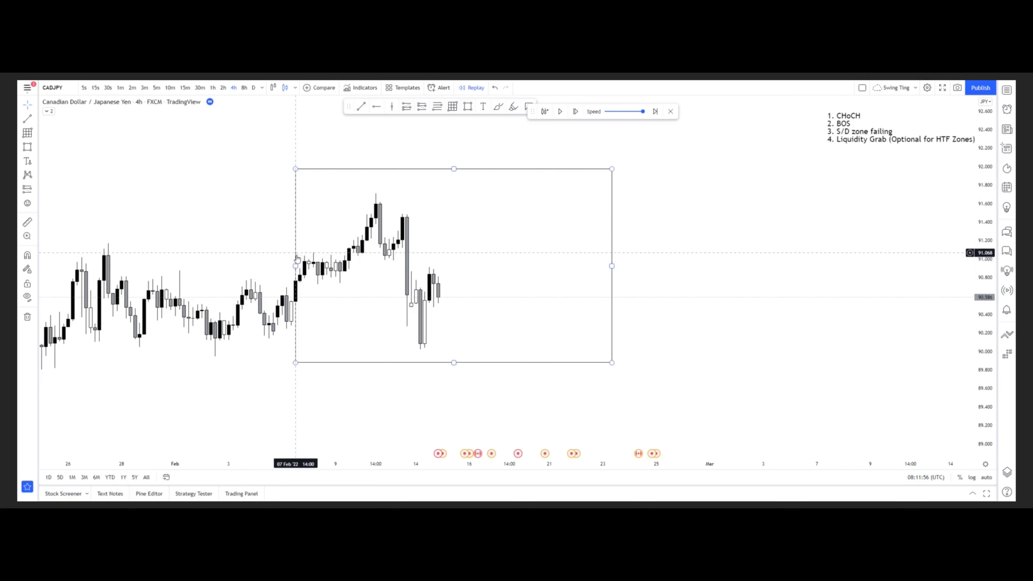
left_click_drag(297, 256, 216, 260)
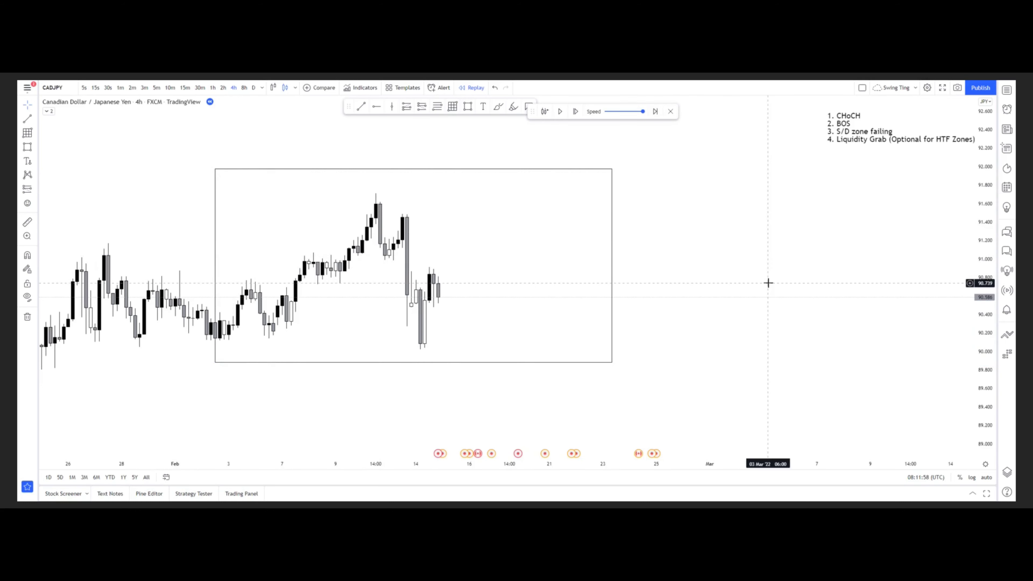
Draw a grey supply zone from the candle that began the sharp sell-off, spanning about 91.48 to 91.12.
left_click_drag(984, 285, 738, 251)
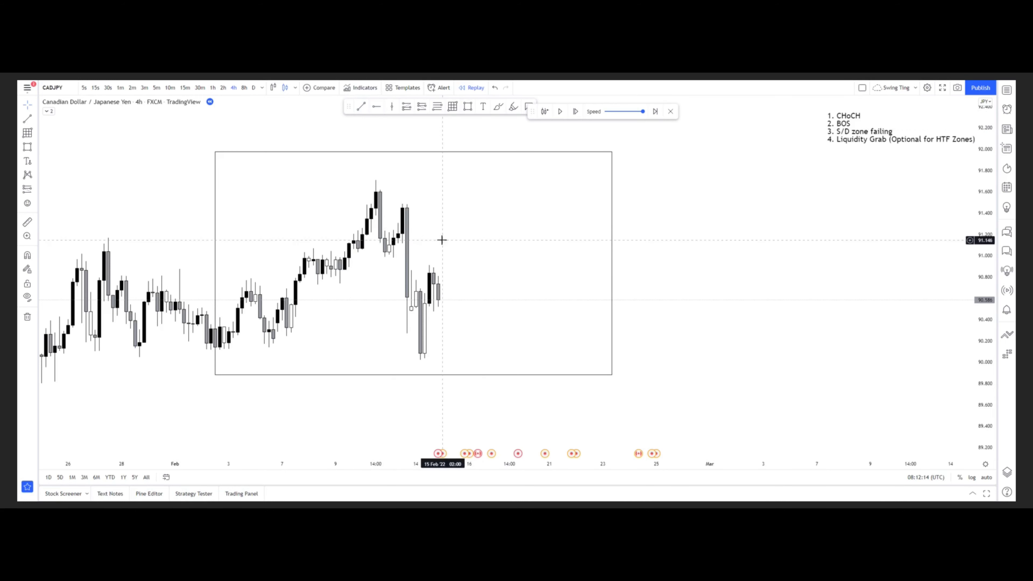
mouse_move(402, 203)
left_mouse_down()
mouse_move(483, 227)
mouse_move(483, 243)
mouse_move(586, 224)
left_mouse_up()
right_click(485, 208)
mouse_move(509, 209)
left_click(557, 267)
left_click(750, 228)
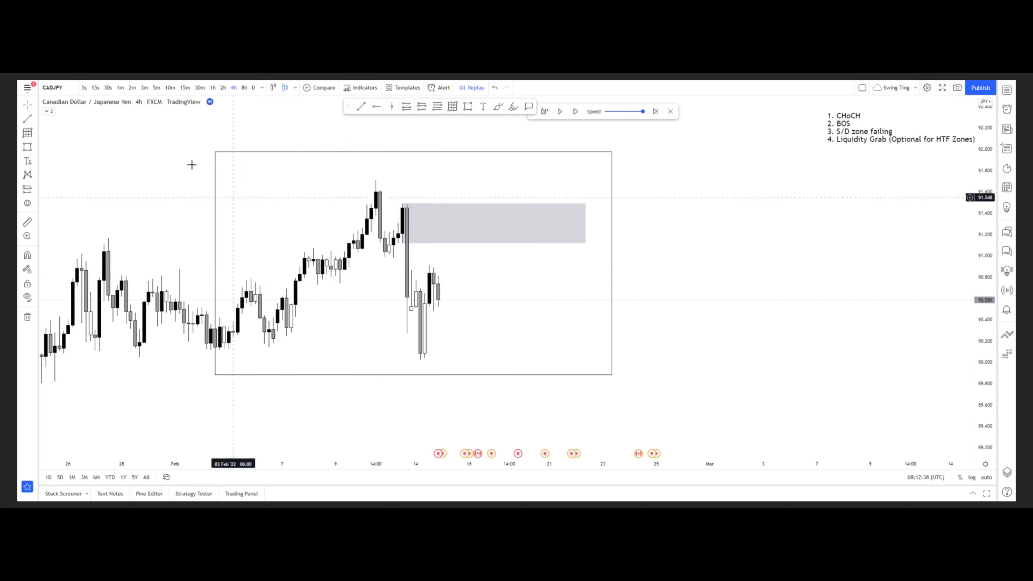
Show the swing-structure indicator's high and low labels on the chart.
left_click(47, 111)
left_click(117, 121)
left_click(48, 130)
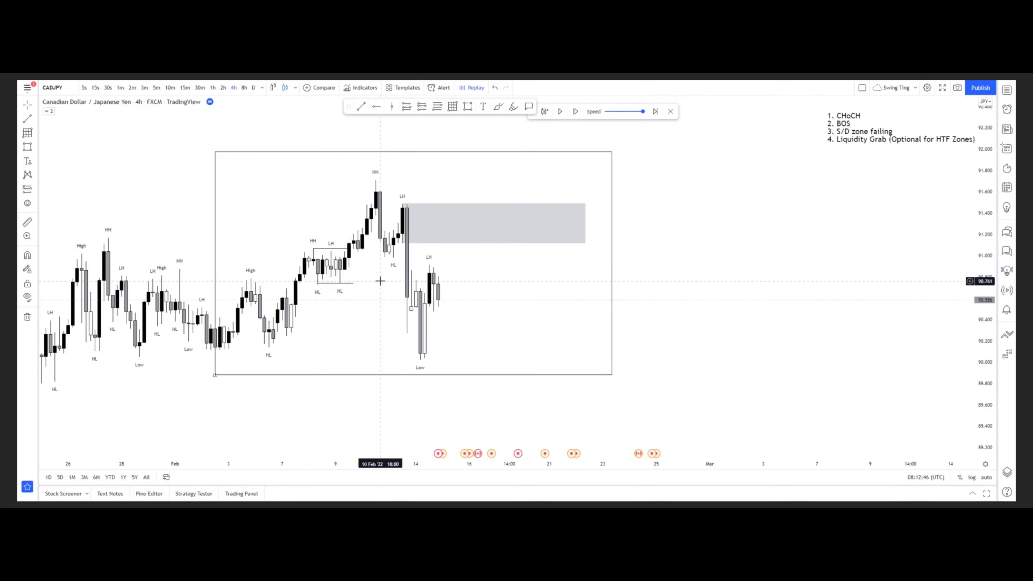
Extend the horizontal line beneath the higher lows to the sharp bearish candle, and hide the swing-structure labels.
left_click(340, 284)
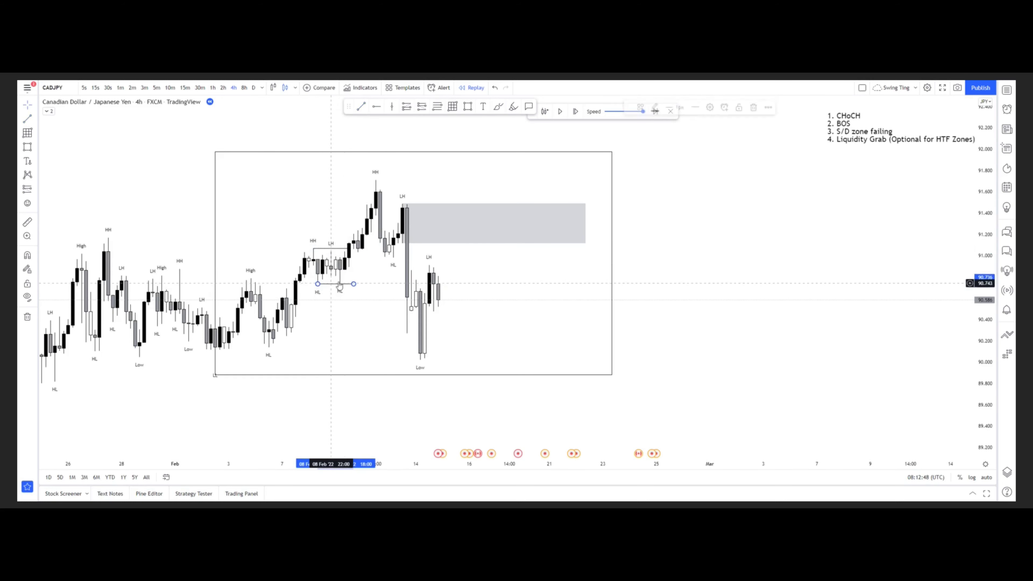
left_click(360, 284)
left_click(354, 284, "shift")
left_click(353, 284)
left_click(366, 277)
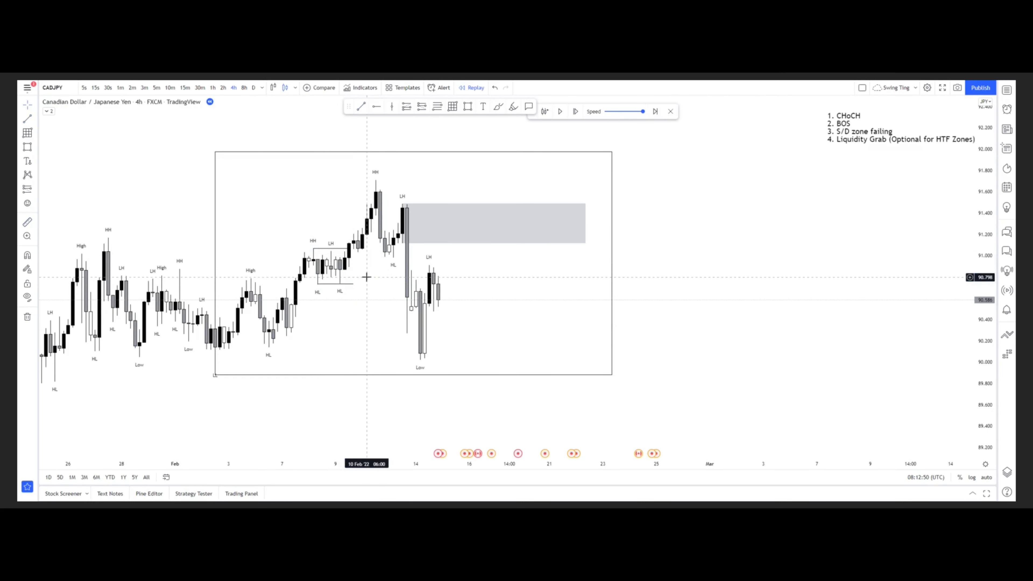
left_click_drag(353, 283, 406, 284)
left_click(360, 263)
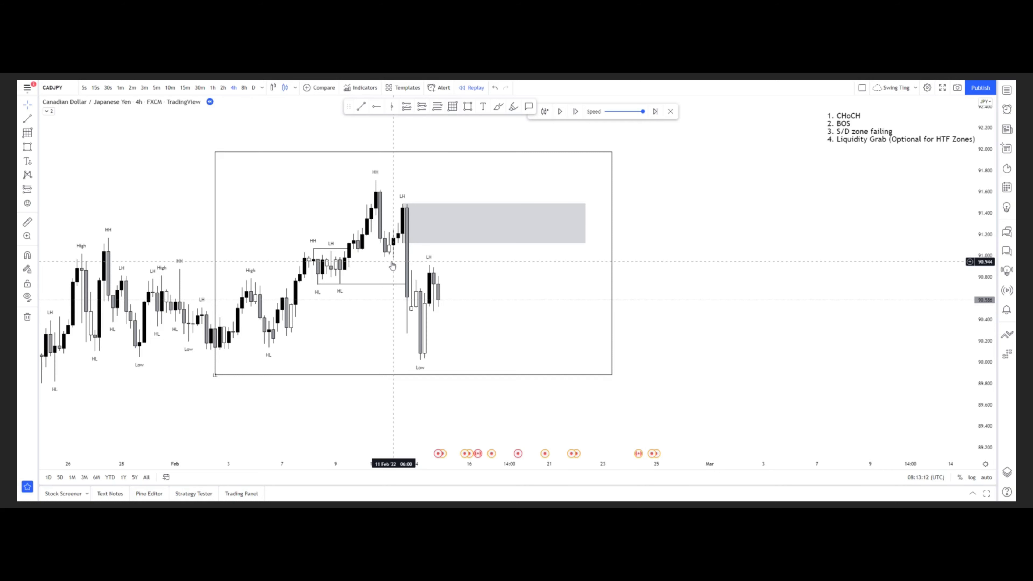
left_click(48, 111)
left_click(116, 121)
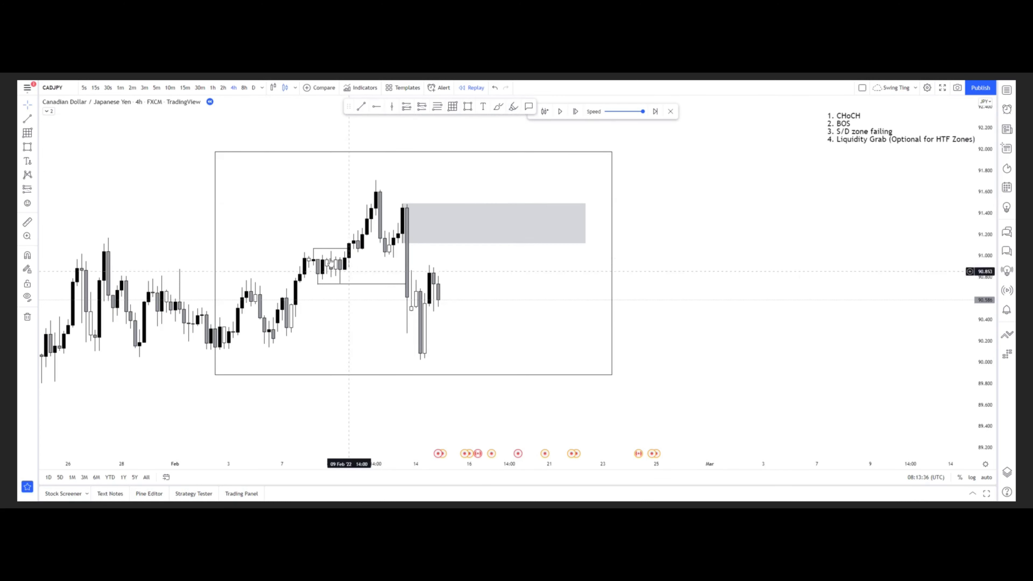
Mark the highest wick inside the rectangle with a brush dot.
left_click(514, 108)
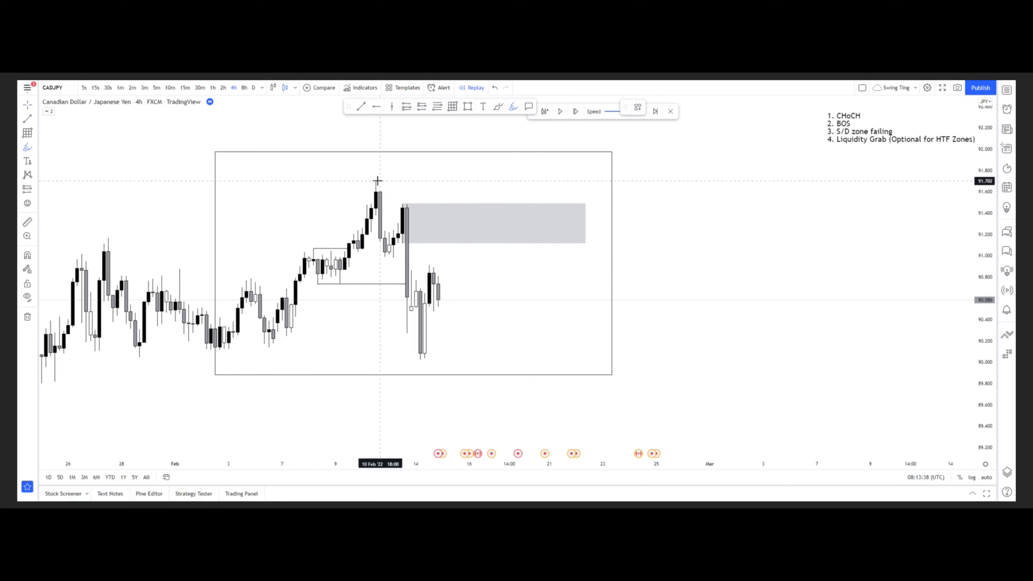
left_click(27, 106)
scroll(215, 174, "down", 4)
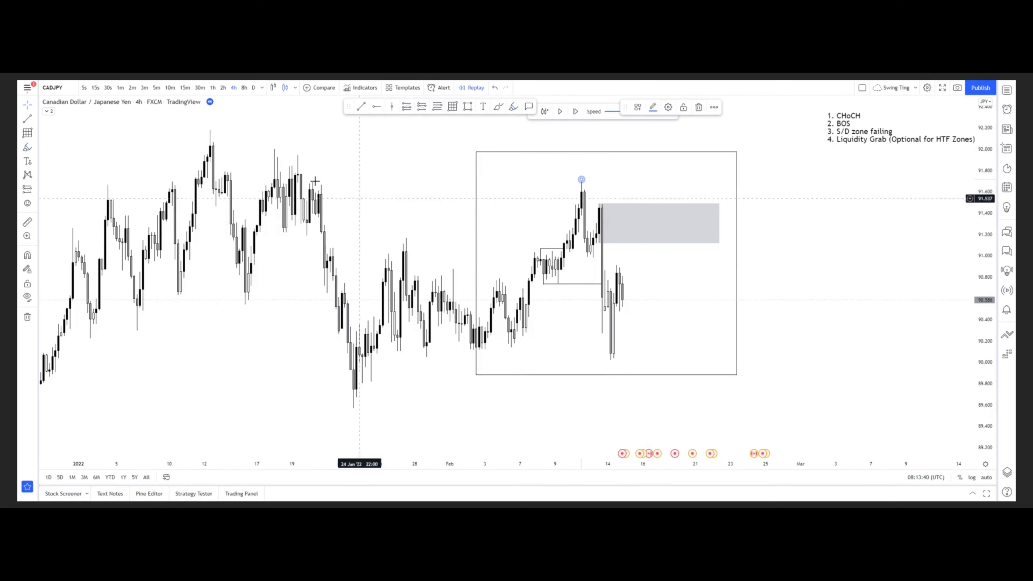
left_click_drag(427, 193, 330, 230)
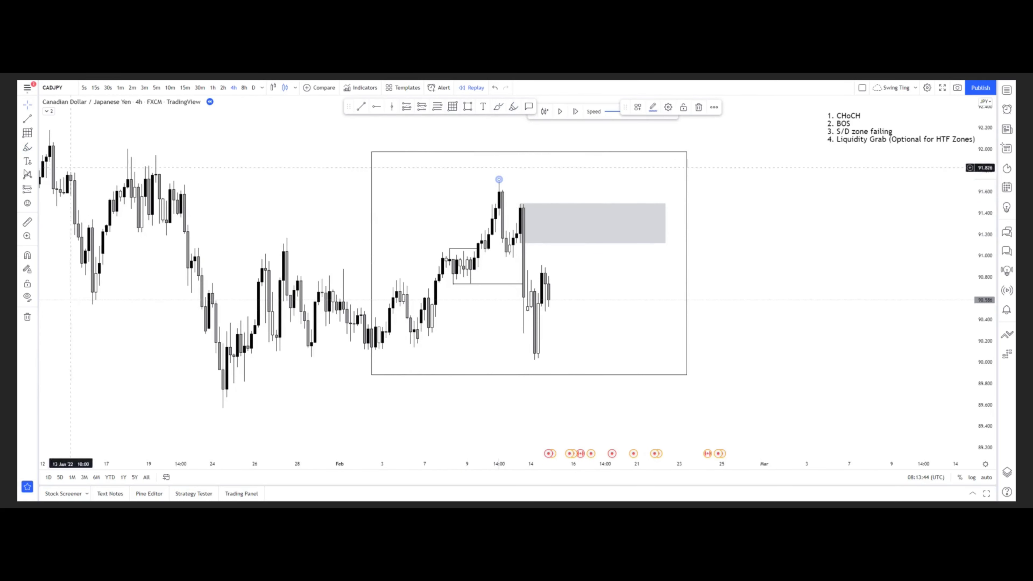
Brush the upper and lower boundaries of the late-January range, a zigzag inside it, and upward breakout strokes.
left_click(26, 148)
left_click_drag(195, 226, 473, 240)
left_click_drag(208, 397, 421, 378)
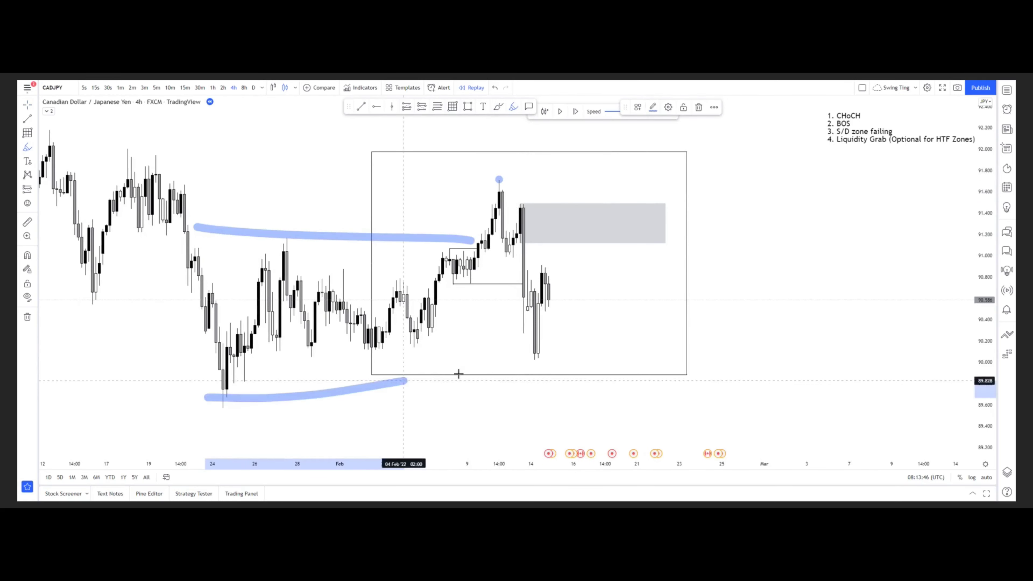
mouse_move(251, 314)
left_mouse_down()
mouse_move(261, 268)
mouse_move(287, 348)
mouse_move(294, 274)
left_mouse_up()
left_click(301, 256)
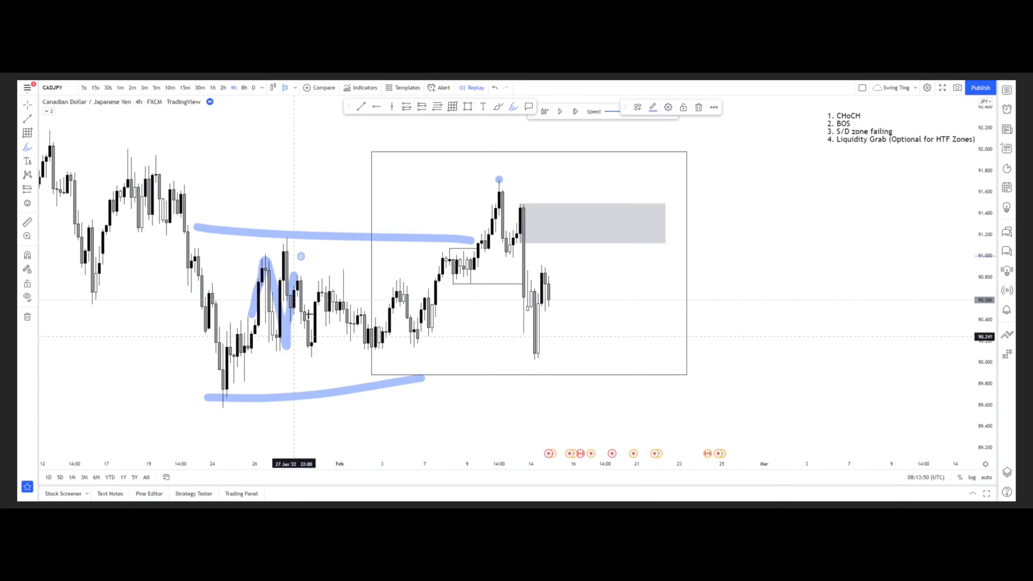
mouse_move(295, 335)
left_mouse_down()
mouse_move(433, 197)
mouse_move(412, 227)
left_mouse_up()
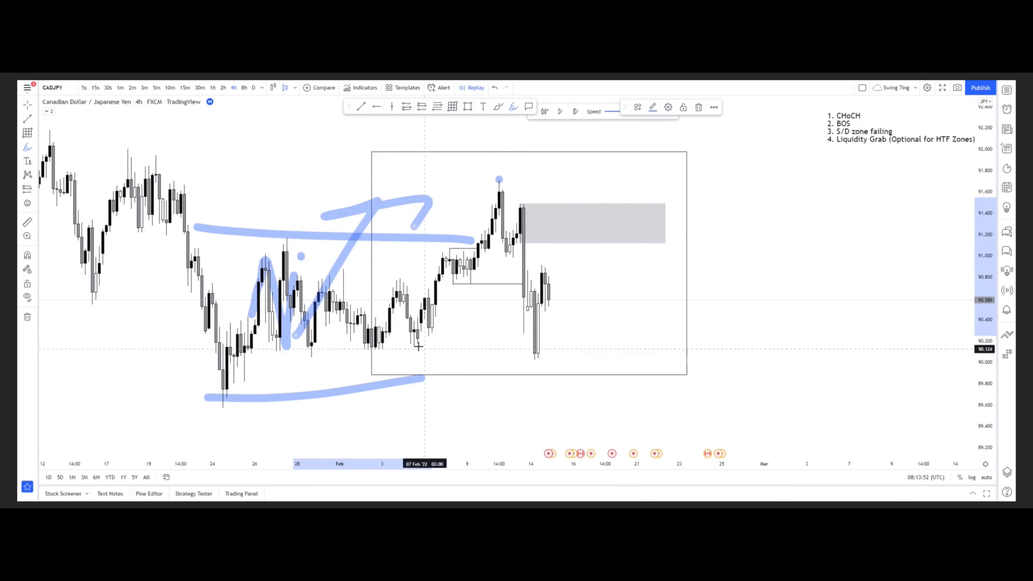
mouse_move(417, 343)
left_mouse_down()
mouse_move(456, 231)
mouse_move(495, 250)
left_mouse_up()
Undo the brush strokes sketching the range and its breakout.
left_click(496, 89)
left_click(496, 89)
left_click(496, 89)
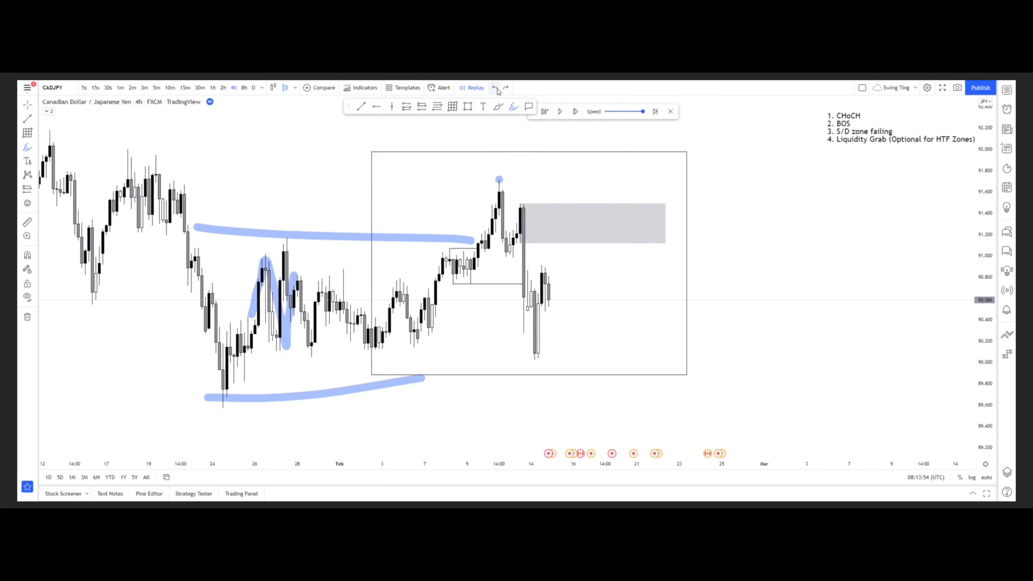
left_click(497, 89)
left_click(496, 89)
left_click(497, 89)
Brush the upward leg out of the consolidation, circle the consolidation, and trace its upper and lower boundaries.
left_click_drag(423, 343, 531, 182)
mouse_move(240, 247)
left_mouse_down()
mouse_move(441, 260)
mouse_move(241, 223)
mouse_move(384, 273)
left_mouse_up()
left_click_drag(252, 343, 407, 356)
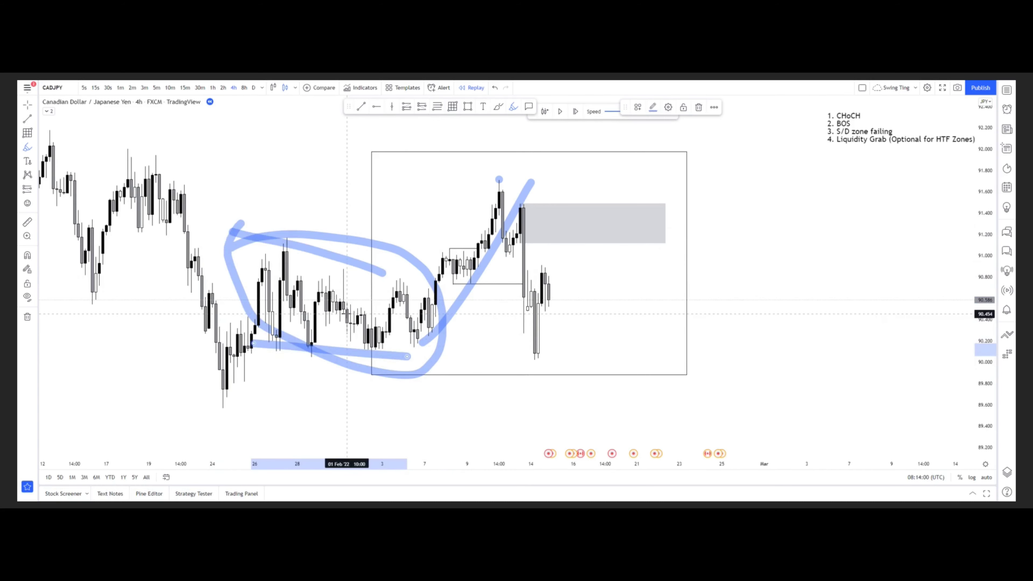
left_click_drag(229, 242, 393, 240)
left_click_drag(202, 406, 432, 413)
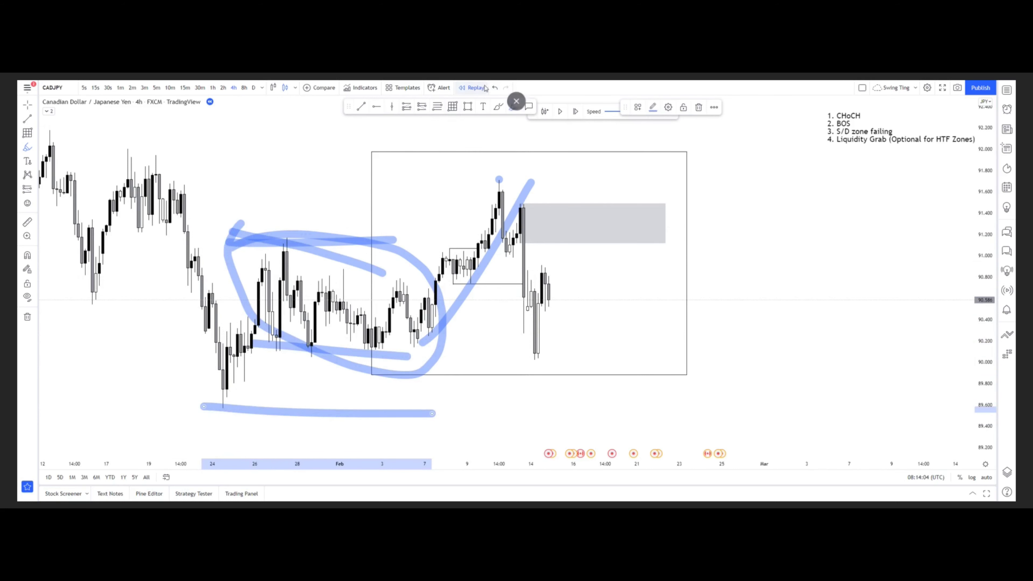
Undo all the brush strokes around the consolidation, including the dot on the swing high.
left_click(495, 88)
left_click(494, 88)
left_click(494, 88)
left_click(494, 88)
left_click(494, 88)
left_click(494, 88)
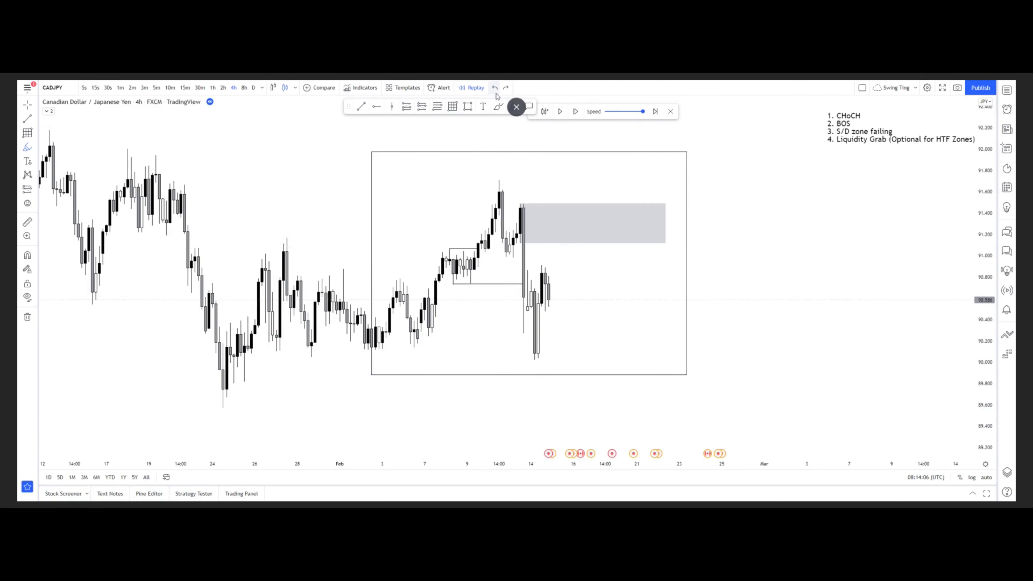
Place a brush dot on the swing high near 91.7 within the rectangle.
scroll(191, 163, "up", 1)
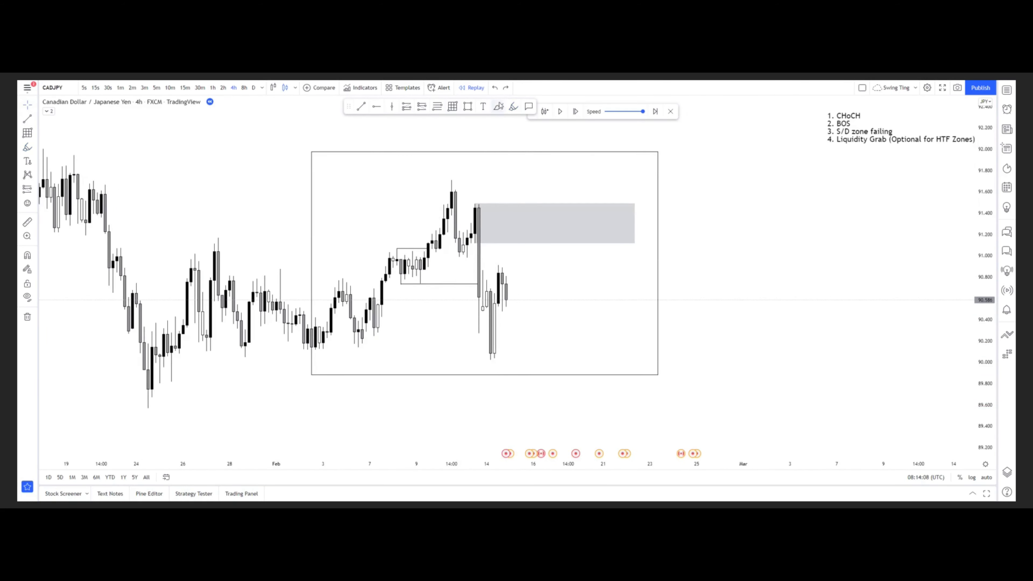
left_click(514, 106)
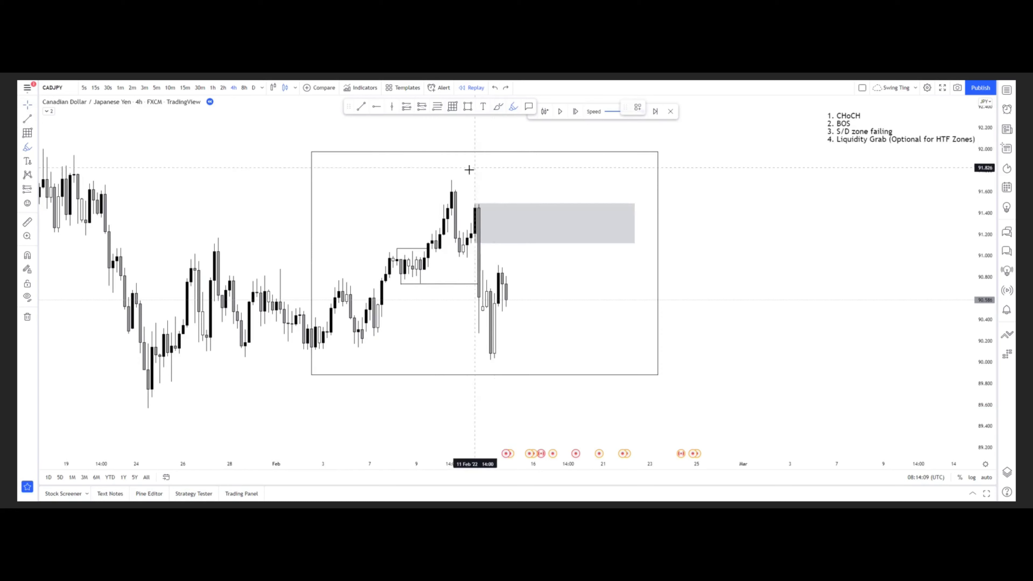
left_click(24, 106)
left_click_drag(154, 166, 116, 168)
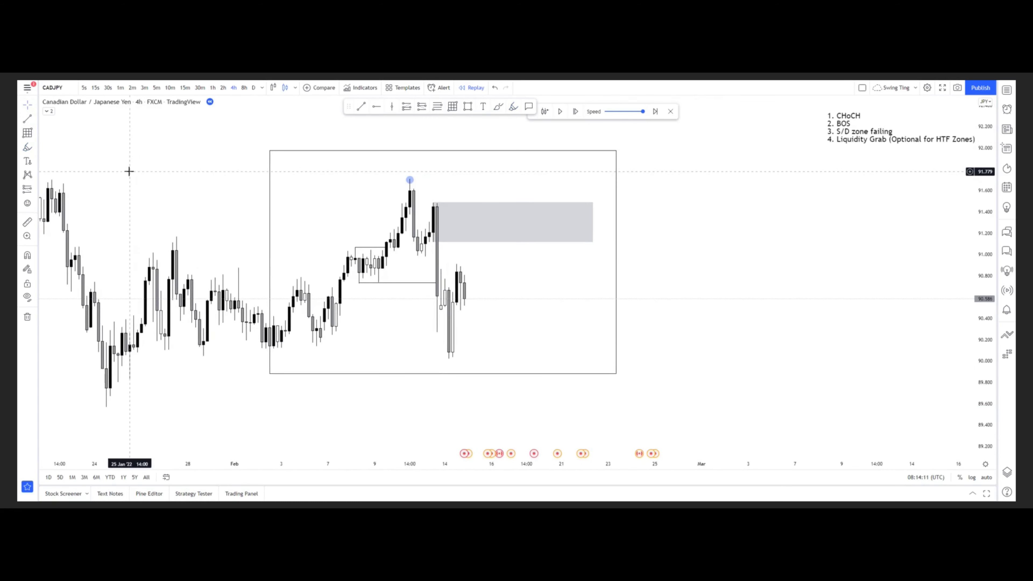
Draw a grey demand zone from 07 Feb to 14 Feb, spanning about 90.55 to 90.28.
left_click(472, 108)
mouse_move(336, 302)
left_mouse_down()
mouse_move(374, 333)
mouse_move(449, 331)
left_mouse_up()
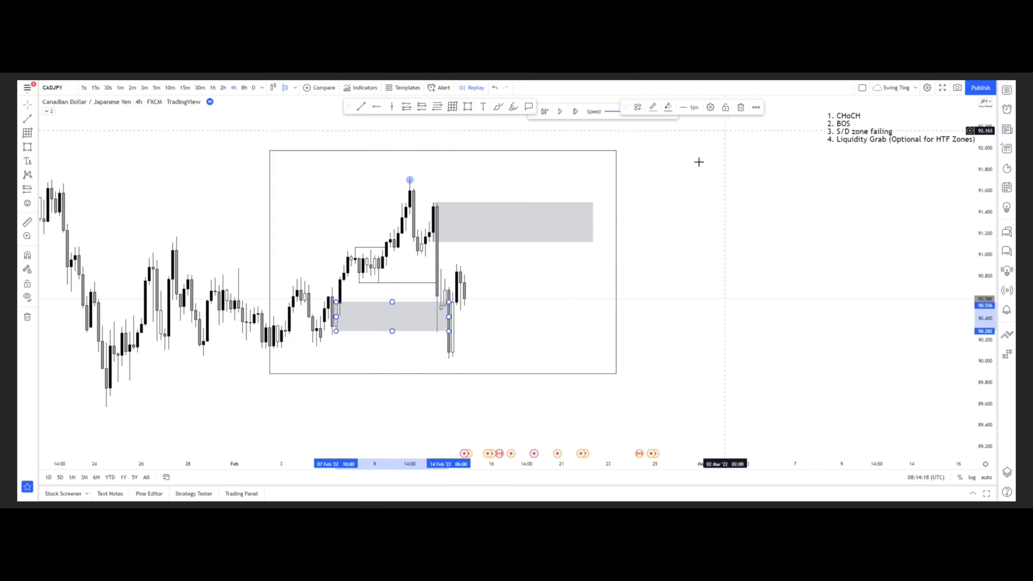
left_click(535, 331)
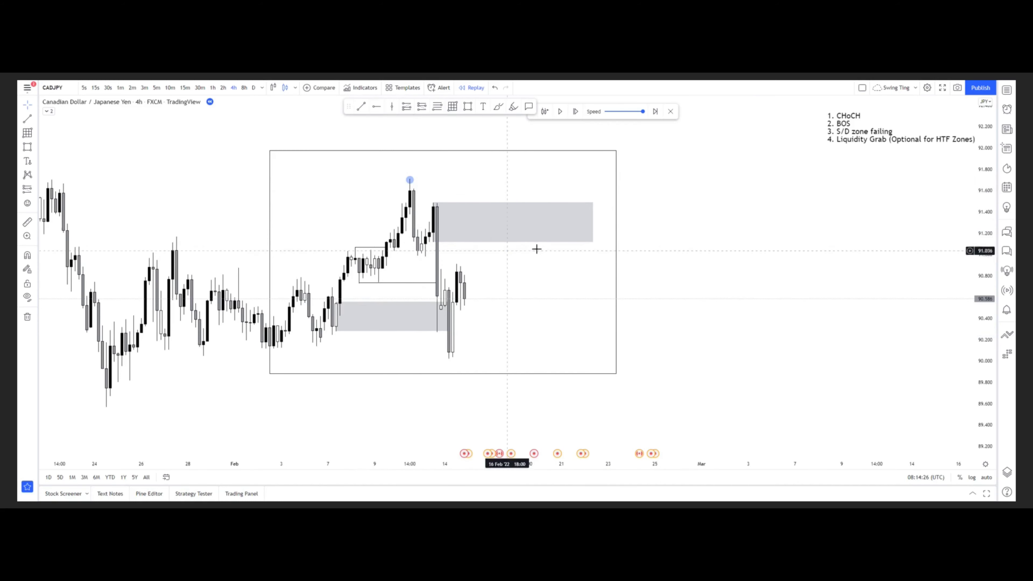
Advance the replay bar by bar until price enters the upper supply zone, ending on the 16 Feb candle that first taps it.
scroll(722, 240, "up", 1)
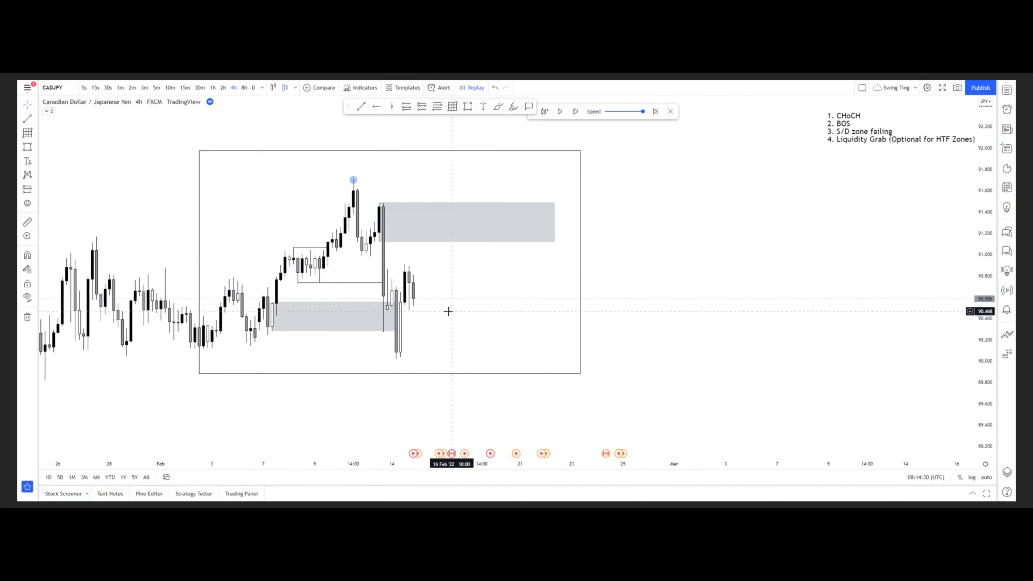
left_click(574, 114)
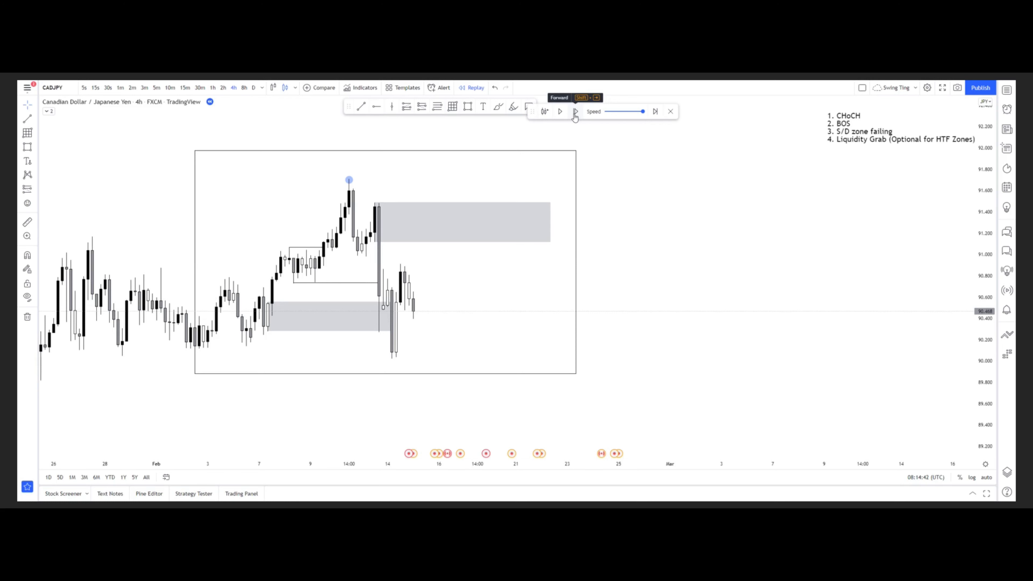
left_click(575, 112)
left_click(575, 112)
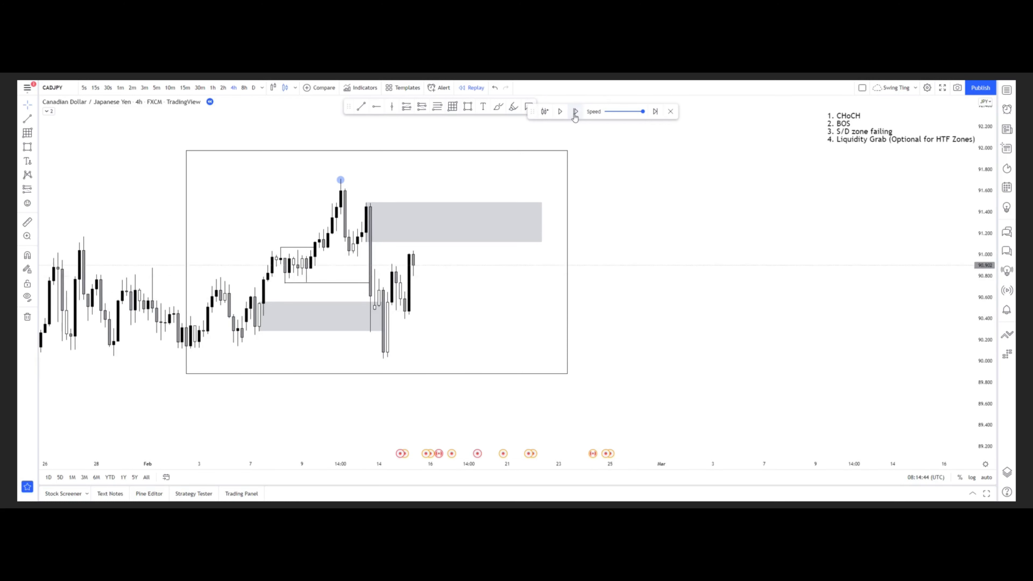
left_click(574, 112)
left_click(575, 112)
left_click(575, 111)
left_click(575, 112)
left_click(574, 112)
left_click(575, 112)
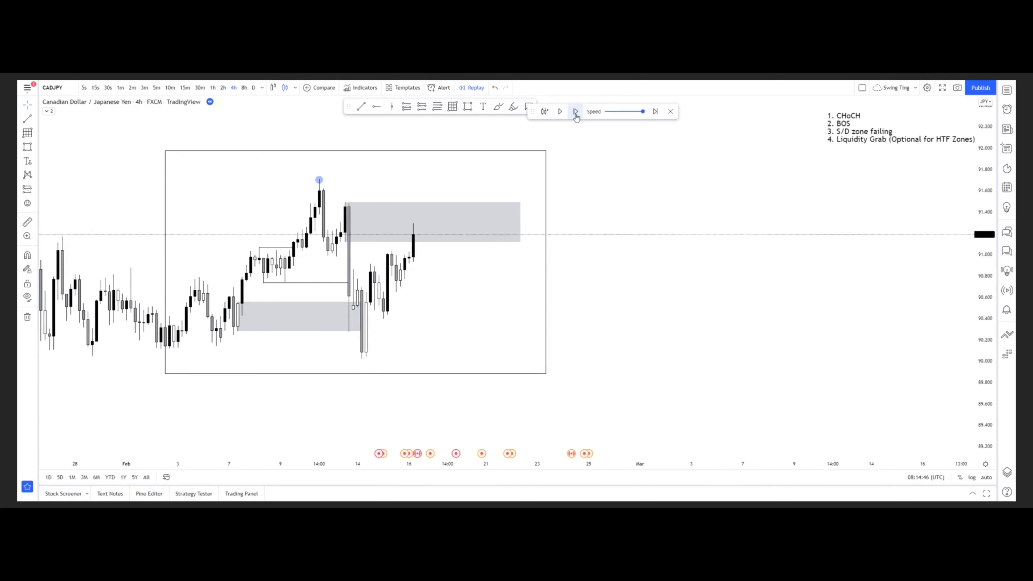
left_click(575, 112)
left_click(545, 113)
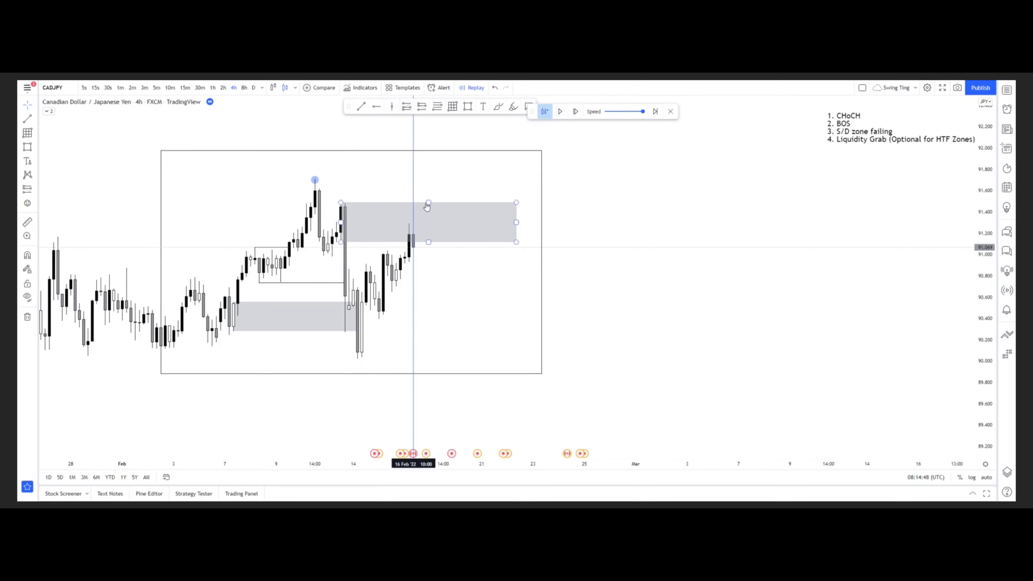
left_click(416, 212)
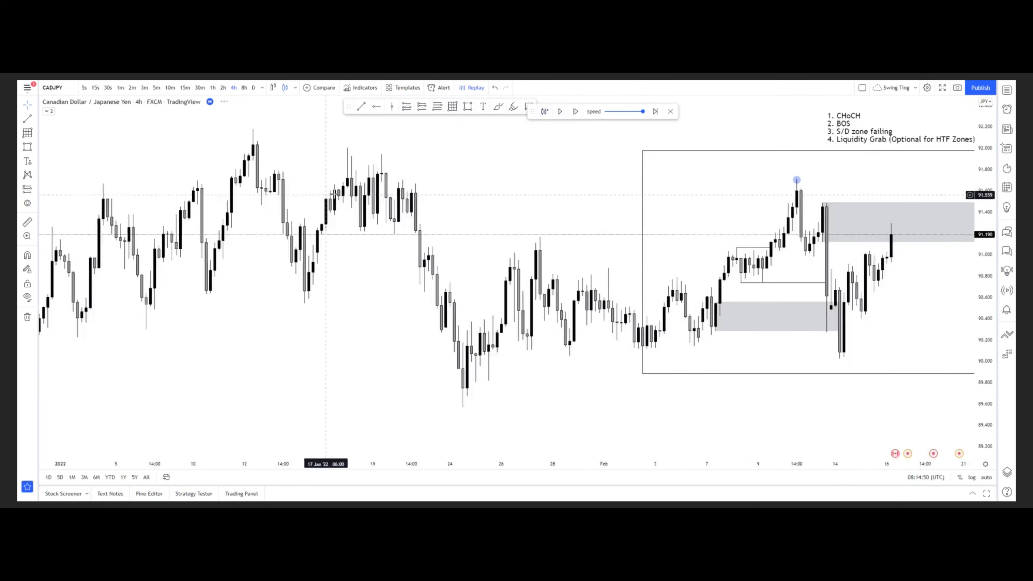
On the 1m chart, rewind the replay to about 09:01 on 16 Feb, just before the sharp drop inside the supply zone.
left_click_drag(984, 290, 983, 242)
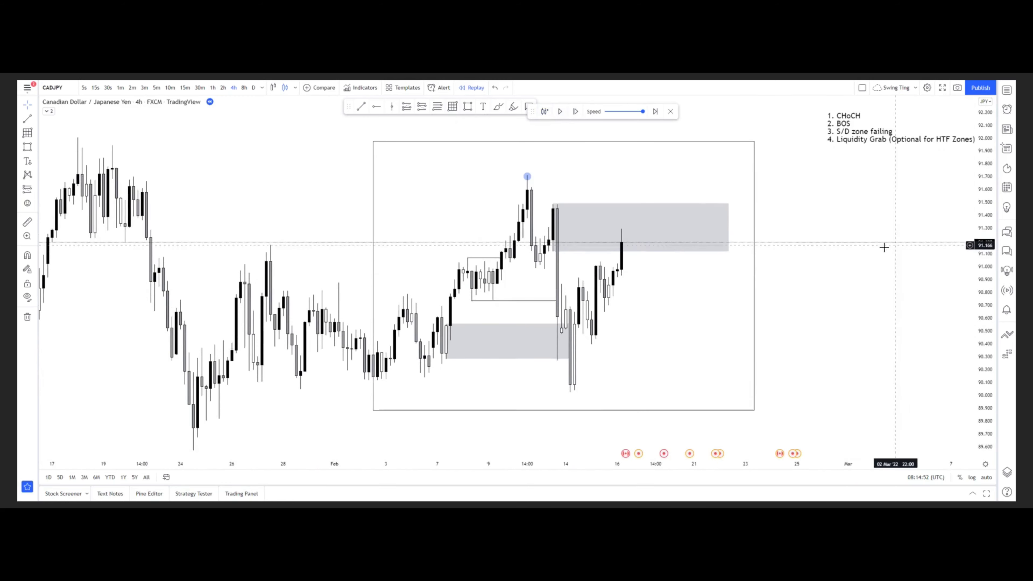
scroll(866, 250, "up", 1)
left_click_drag(843, 254, 768, 255)
scroll(768, 256, "up", 1)
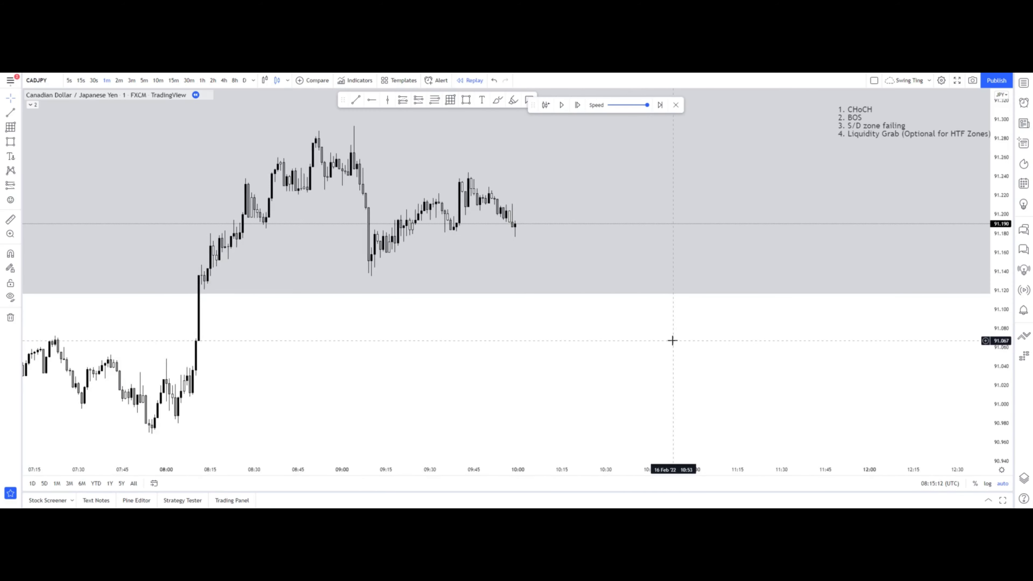
scroll(671, 337, "down", 1)
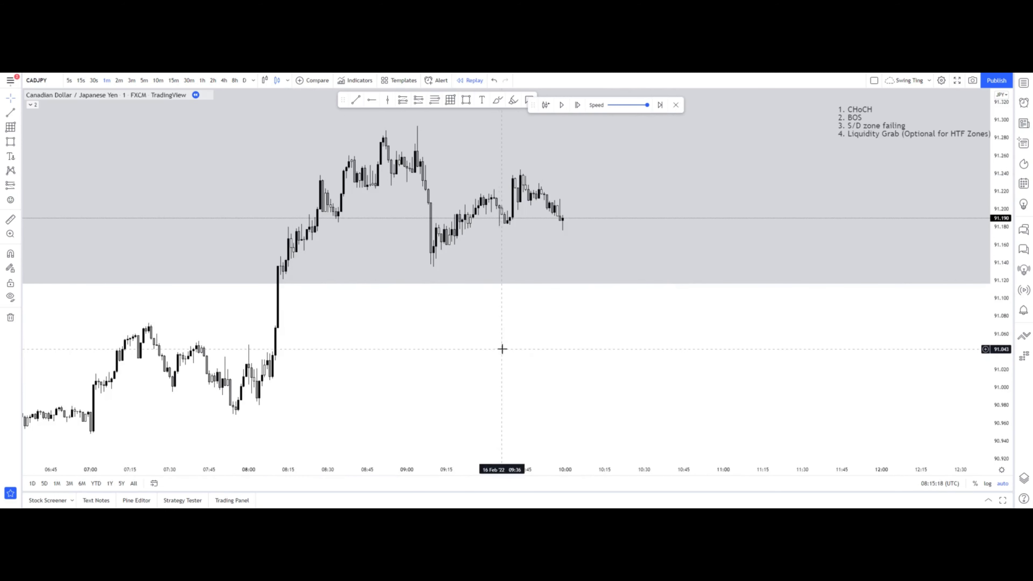
left_click_drag(462, 349, 406, 350)
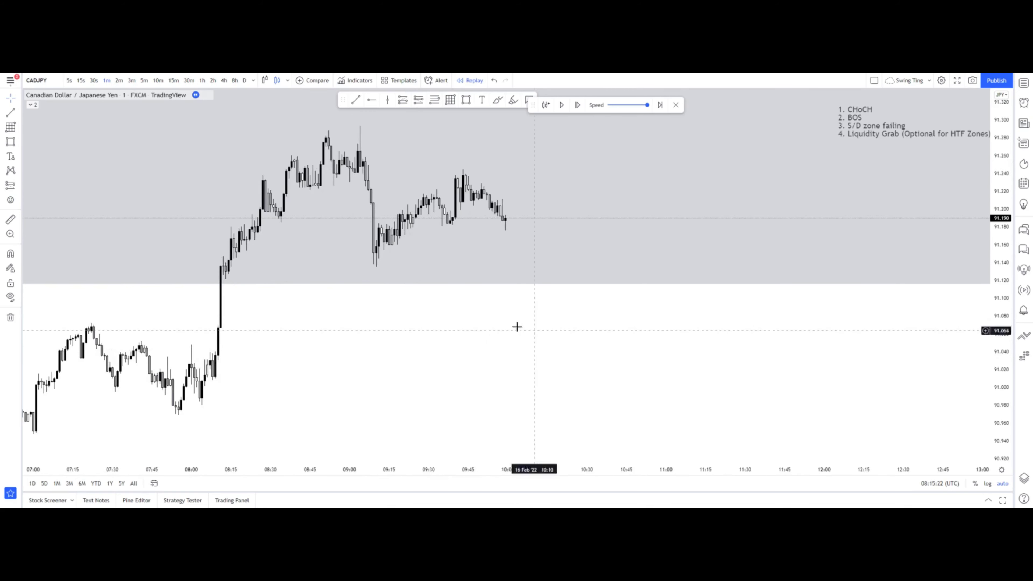
left_click_drag(368, 303, 458, 304)
left_click(547, 104)
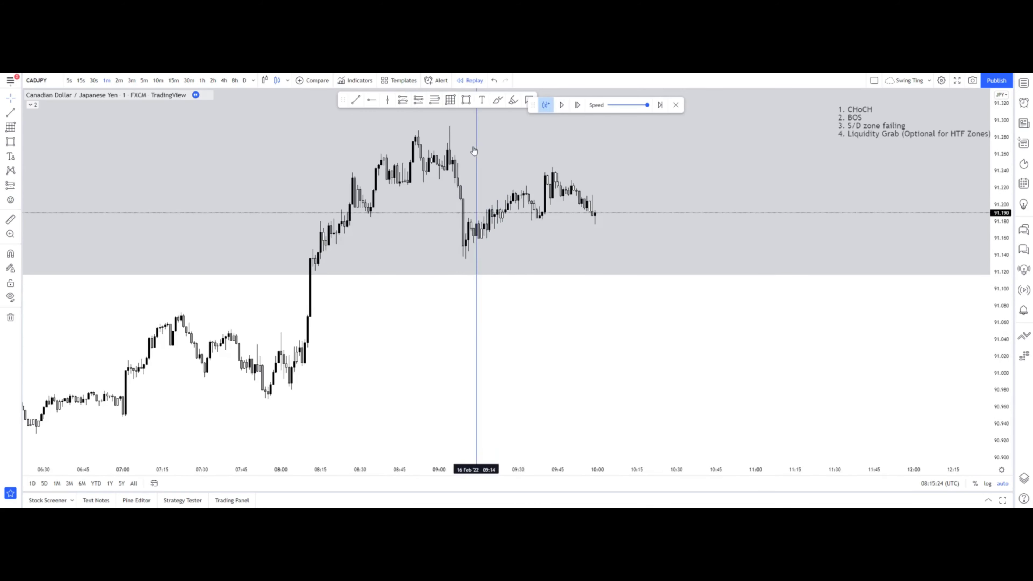
left_click(445, 161)
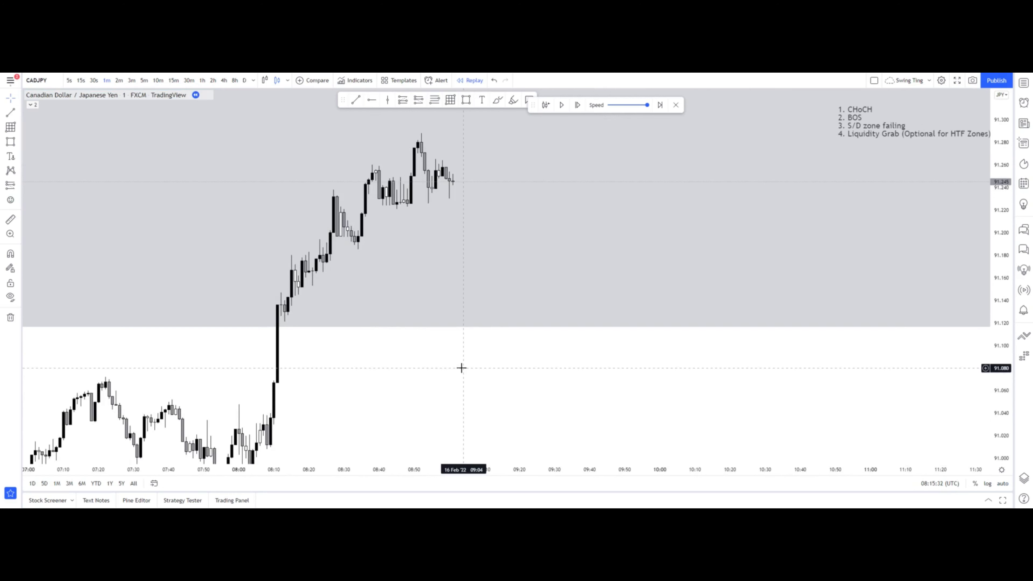
Show the hidden Higher High Lower Low - Live indicator on the 1m chart and collapse the indicator list.
left_click(32, 105)
left_click(100, 114)
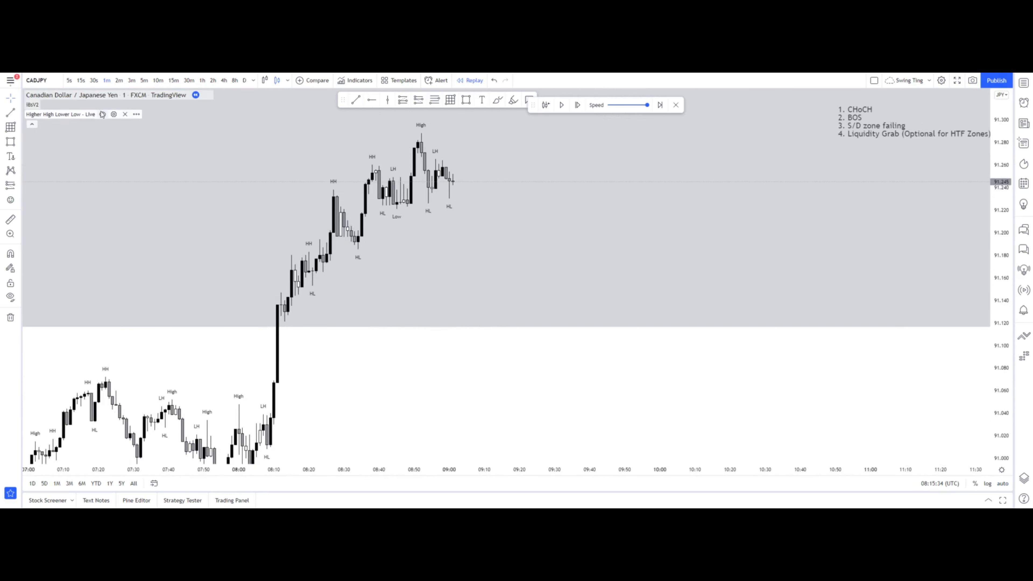
left_click(33, 124)
left_click_drag(596, 381, 589, 390)
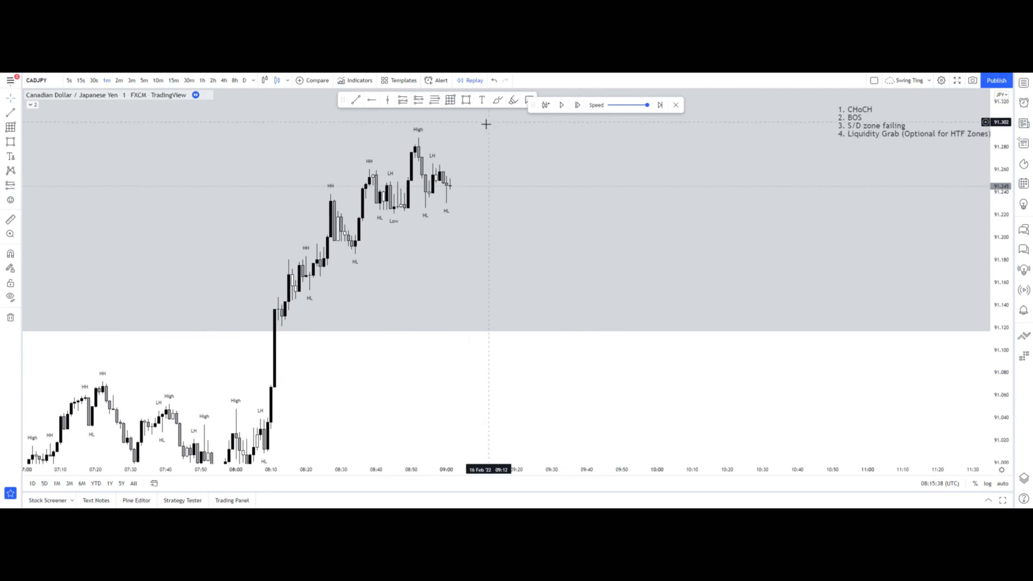
Brush arcs over the rally's successive swing highs and under its swing lows, and undo all of them.
left_click(496, 101)
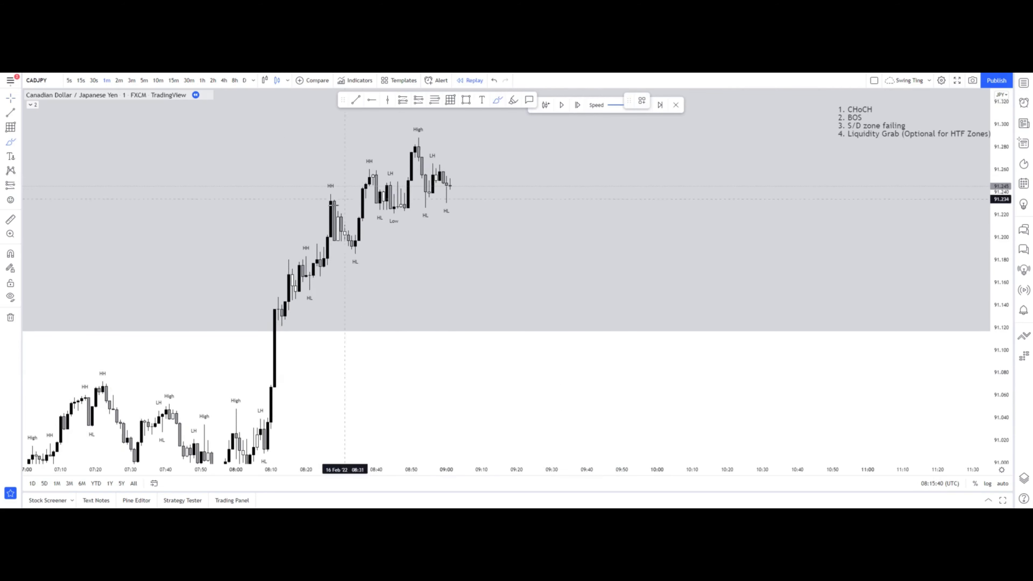
left_click_drag(317, 195, 358, 200)
left_click_drag(339, 259, 384, 234)
left_click_drag(354, 169, 397, 172)
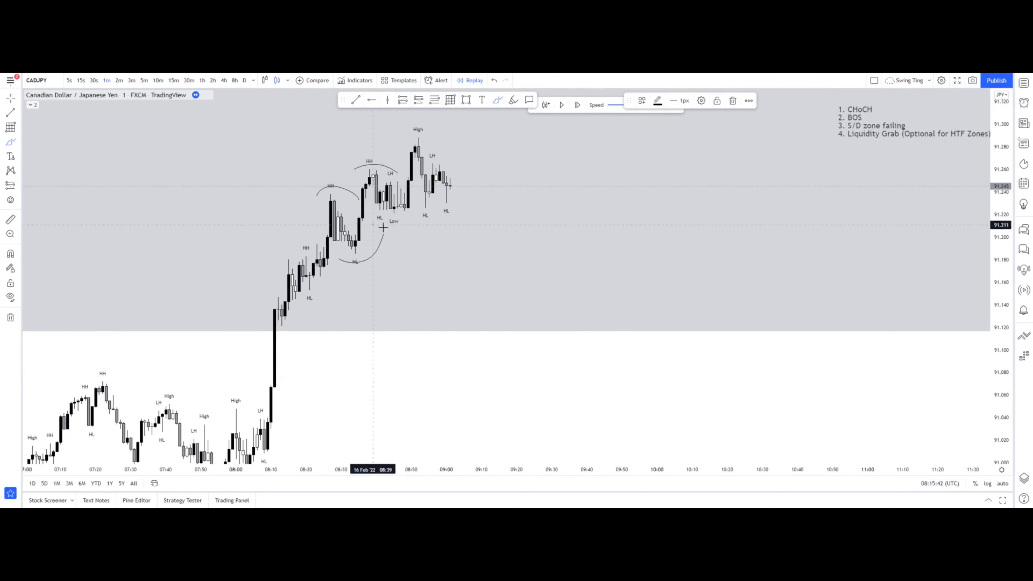
left_click_drag(374, 224, 436, 207)
left_click_drag(403, 138, 439, 134)
left_click_drag(413, 214, 457, 218)
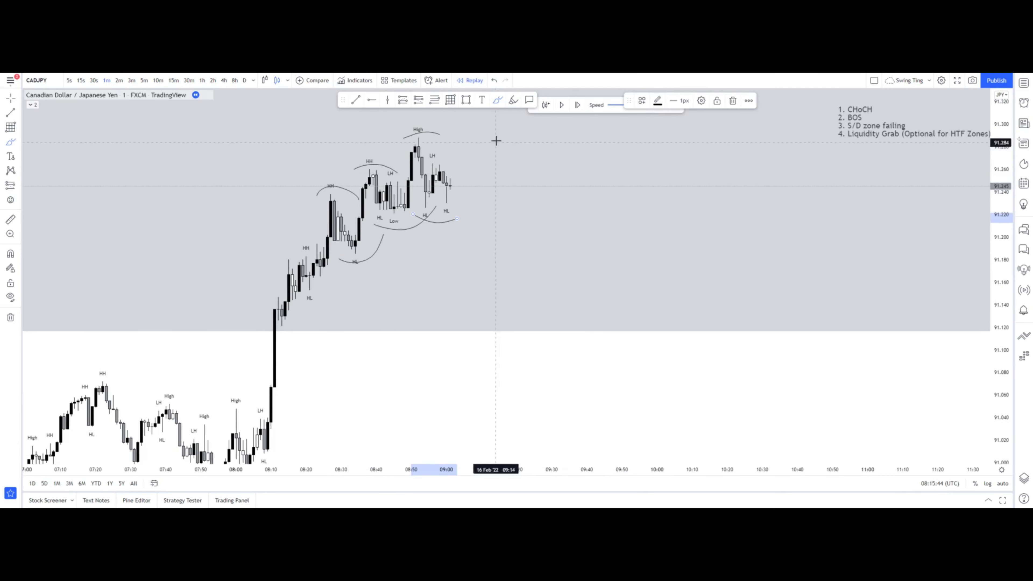
left_click(494, 80)
left_click(494, 81)
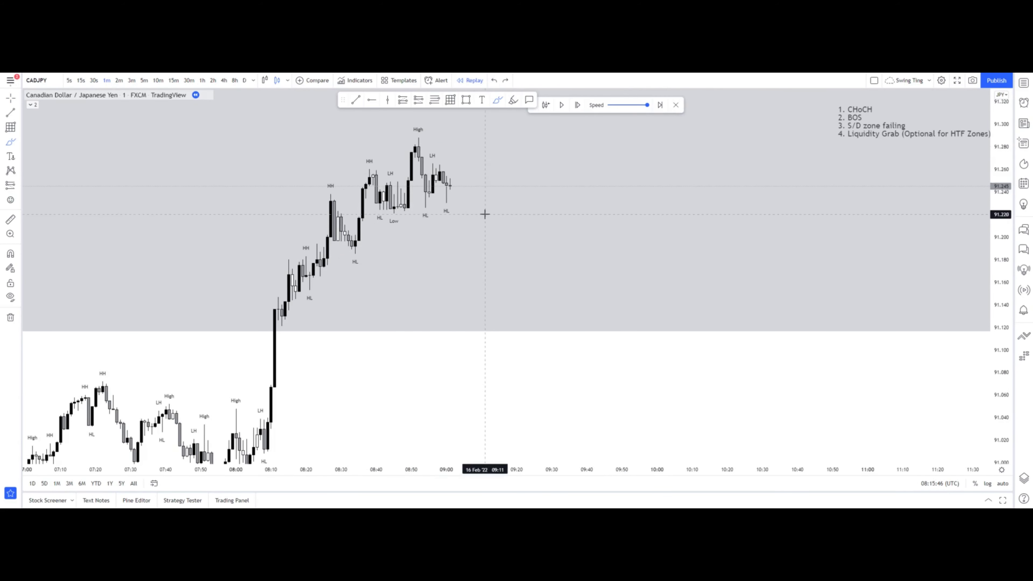
Brush rising lines along the lower and upper edges of the rally inside the supply zone.
left_click_drag(295, 312, 465, 180)
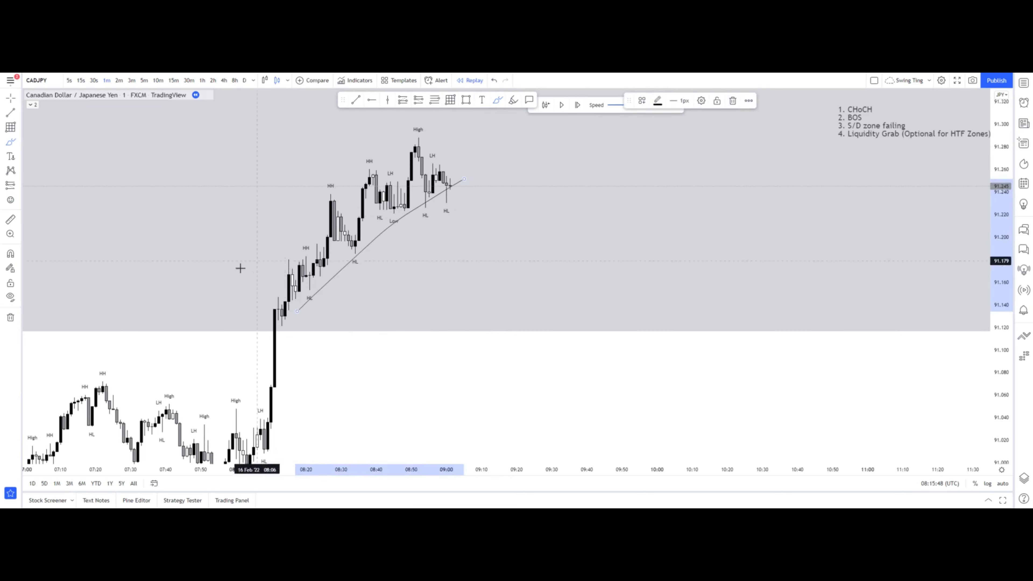
left_click_drag(233, 274, 433, 131)
scroll(343, 443, "down", 1)
Brush strokes beside the impulsive leg near 08:10, and undo these along with the rally's edge lines.
left_click_drag(343, 443, 435, 271)
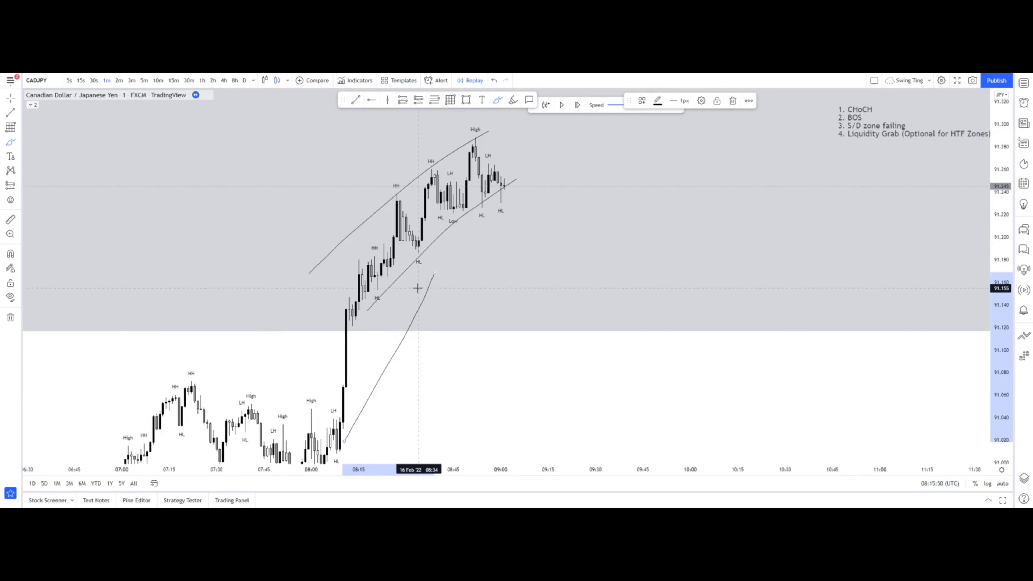
key("ctrl+z")
left_click_drag(335, 421, 419, 413)
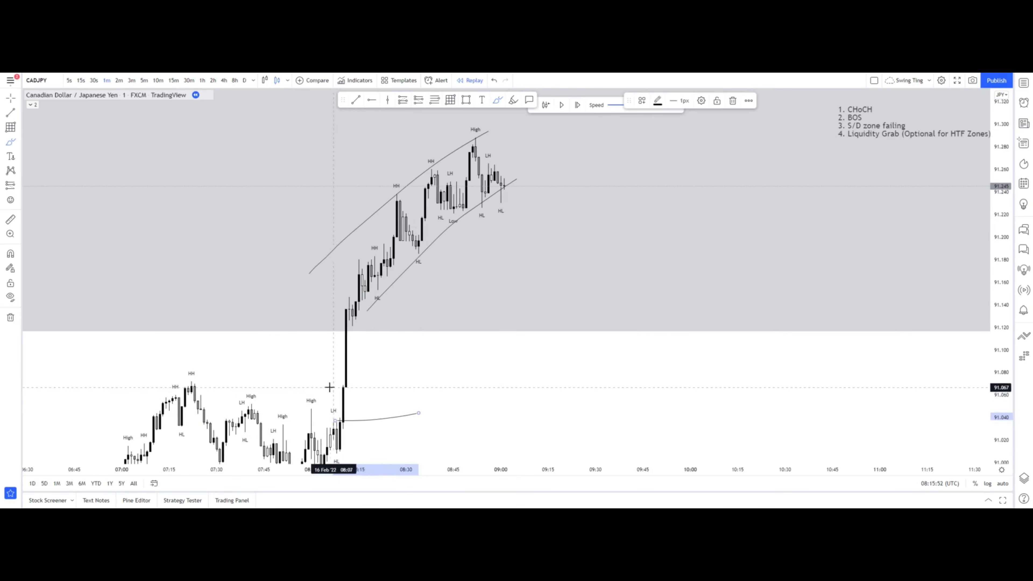
left_click_drag(332, 387, 422, 387)
key("ctrl+z")
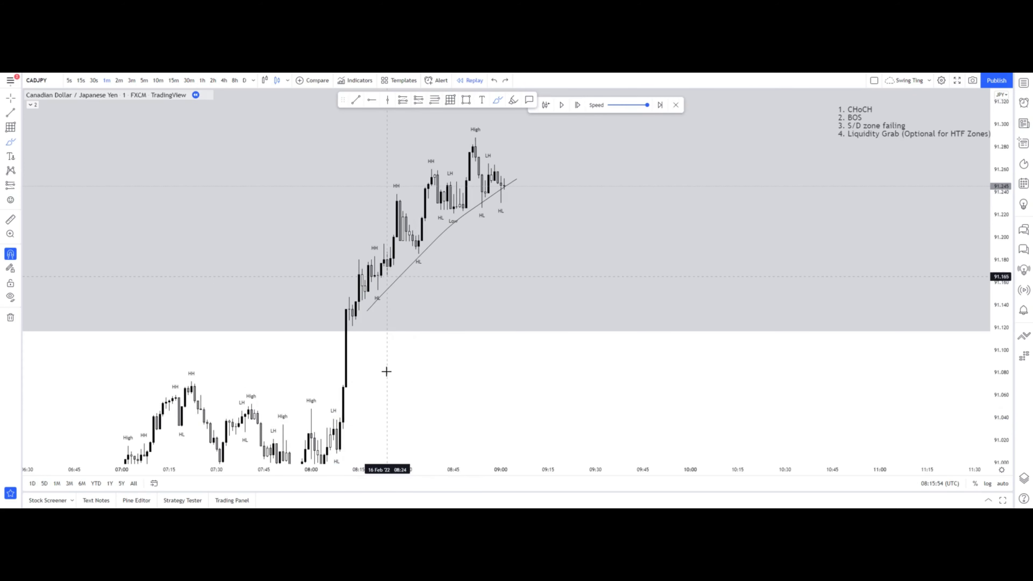
key("ctrl+z")
Draw a grey demand zone rectangle from 08:48 to about 09:04, spanning about 91.240 to 91.223, below the latest swing high.
scroll(473, 383, "up", 3)
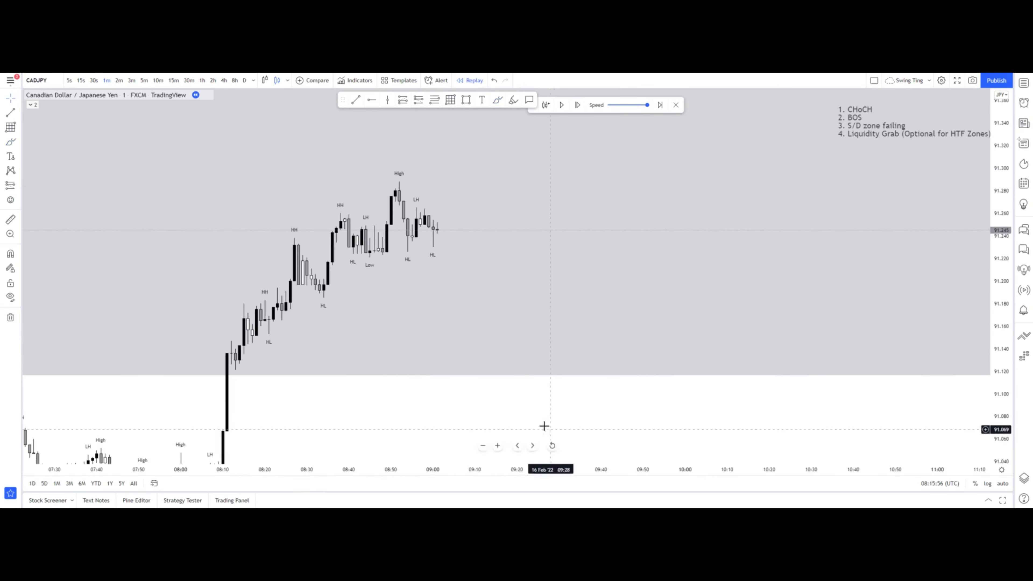
left_click_drag(992, 364, 591, 307)
scroll(591, 307, "up", 2)
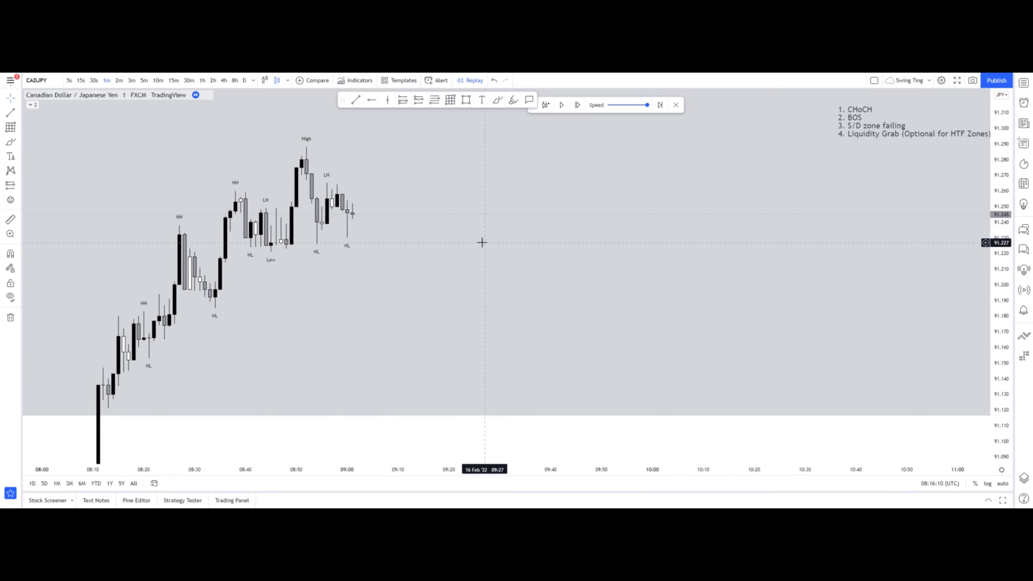
scroll(483, 240, "down", 1)
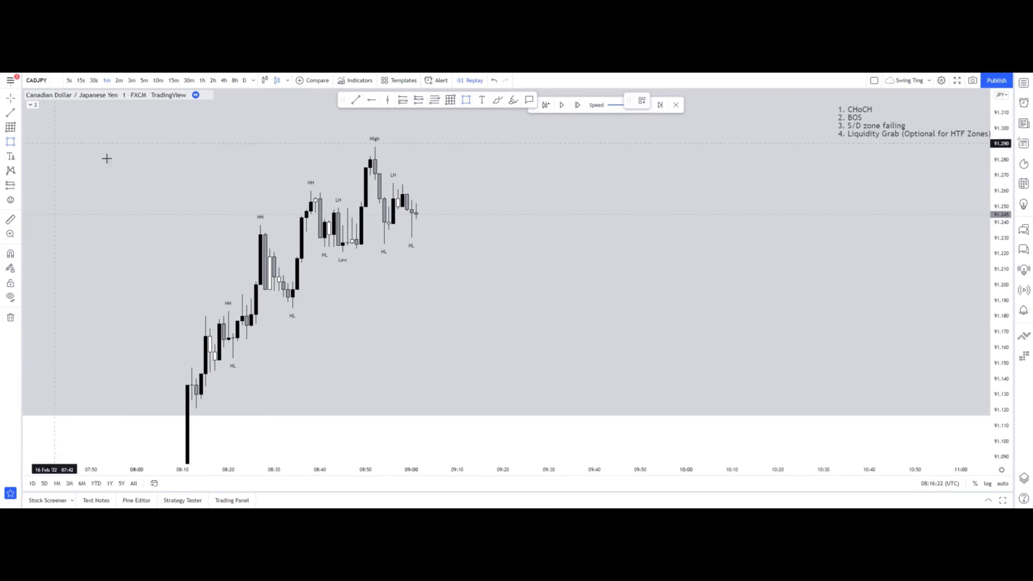
scroll(378, 243, "up", 1)
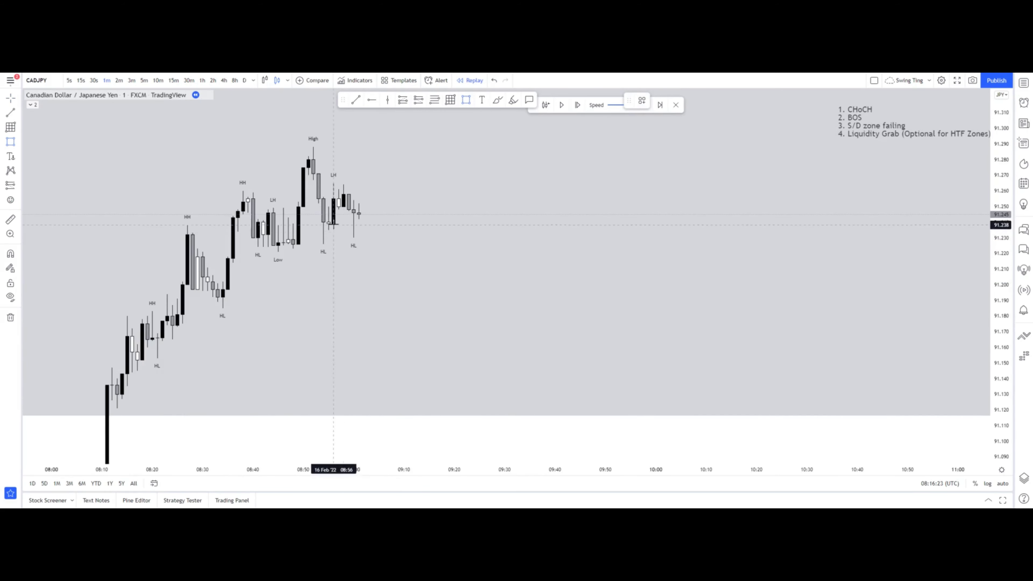
left_click(293, 223)
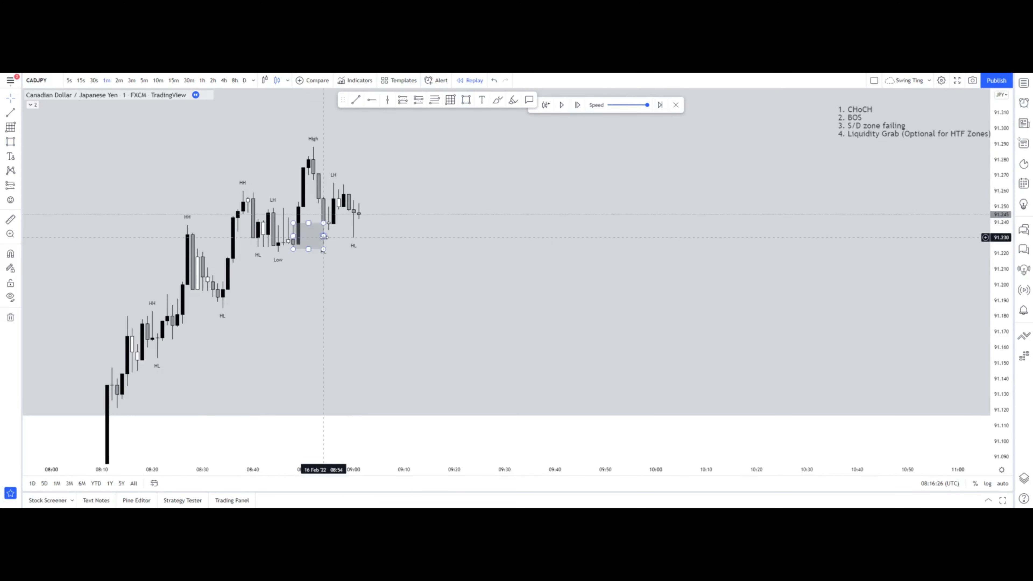
left_click(374, 249)
left_click(444, 247)
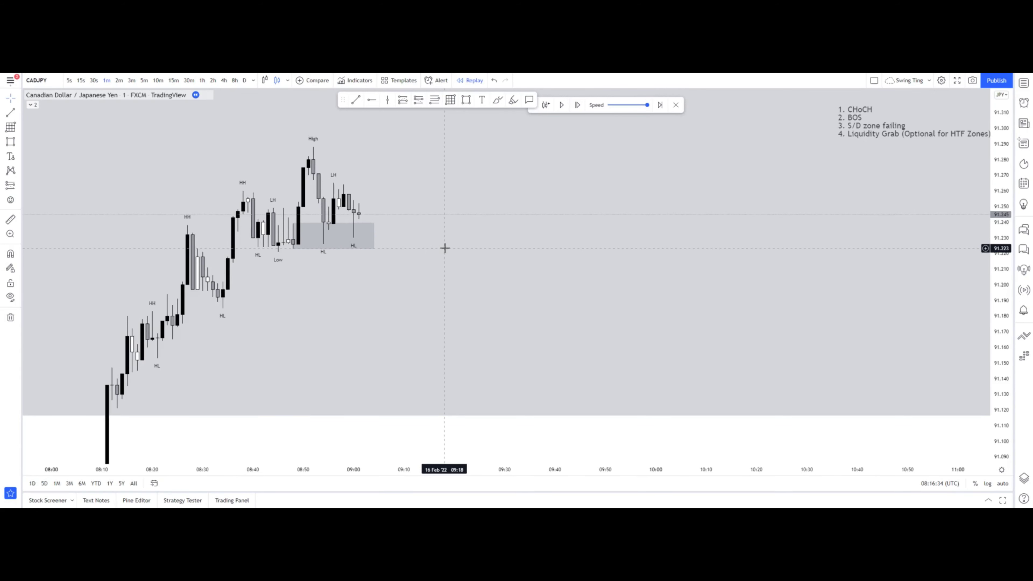
left_click(373, 233)
left_click(383, 280)
Circle the two wicks tapping the small demand zone with the brush, and circle them again on the 30s chart.
scroll(384, 280, "down", 1)
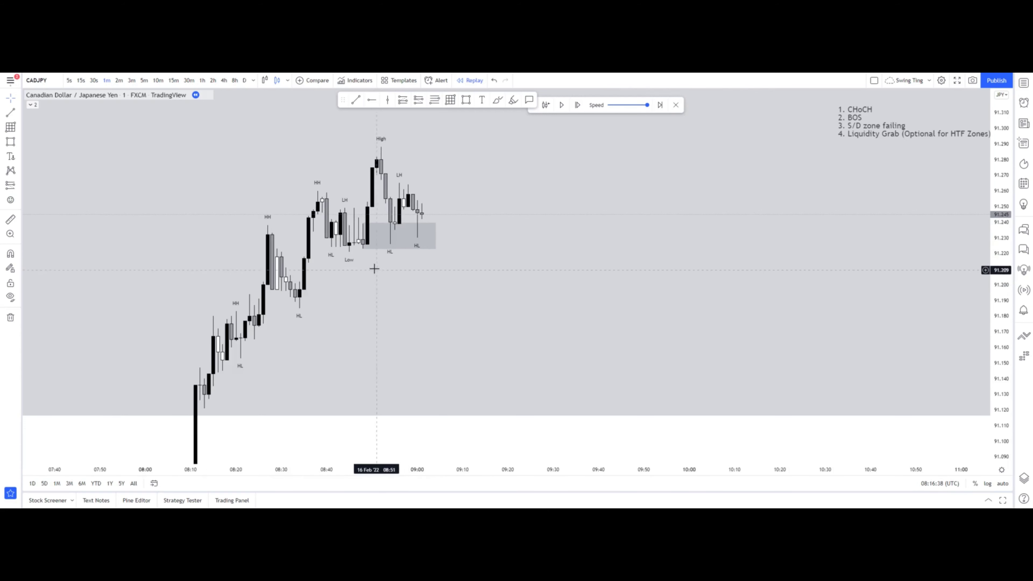
left_click(498, 100)
mouse_move(385, 216)
left_mouse_down()
mouse_move(383, 251)
mouse_move(392, 222)
mouse_move(415, 241)
mouse_move(423, 215)
left_mouse_up()
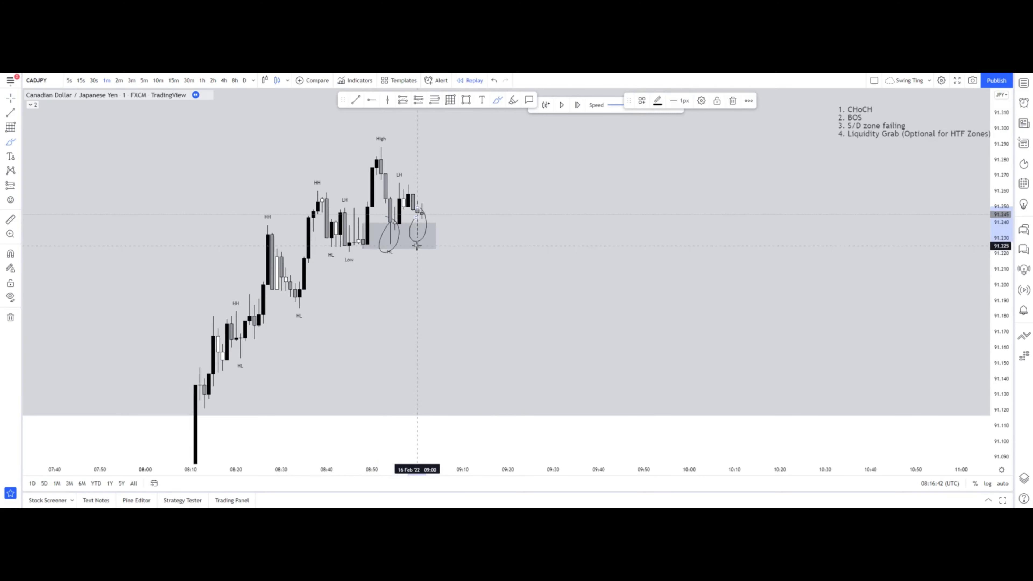
left_click(94, 80)
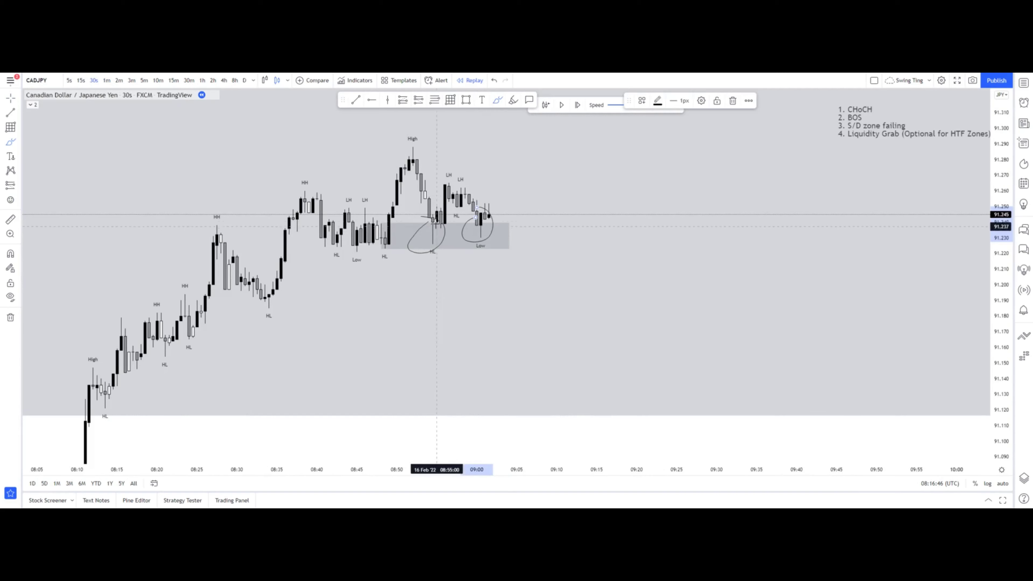
mouse_move(437, 226)
left_mouse_down()
mouse_move(428, 243)
mouse_move(435, 220)
left_mouse_up()
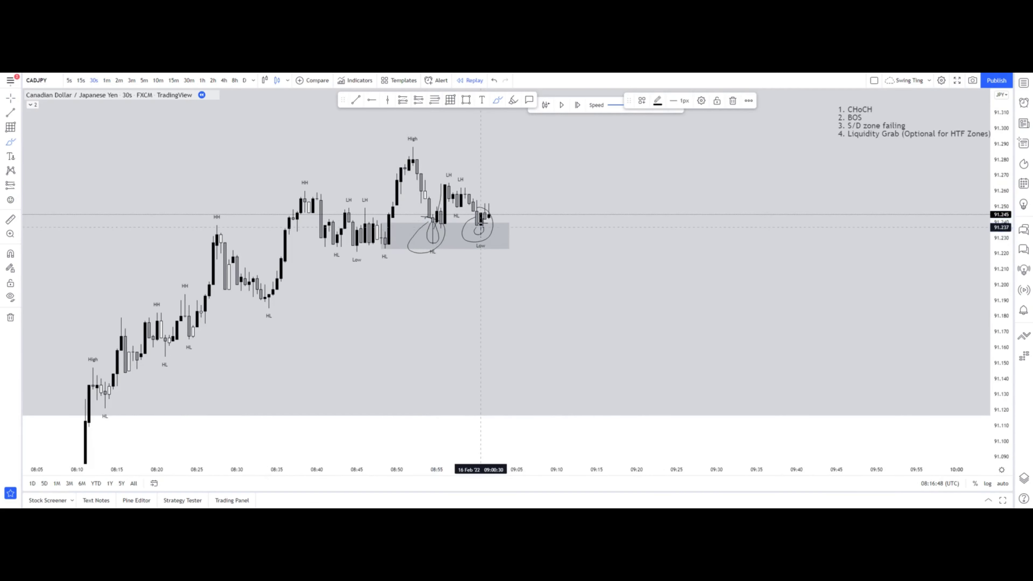
Undo the brush circles around the wicks and the timeframe change, returning to the 1m chart.
left_click(497, 81)
left_click(493, 81)
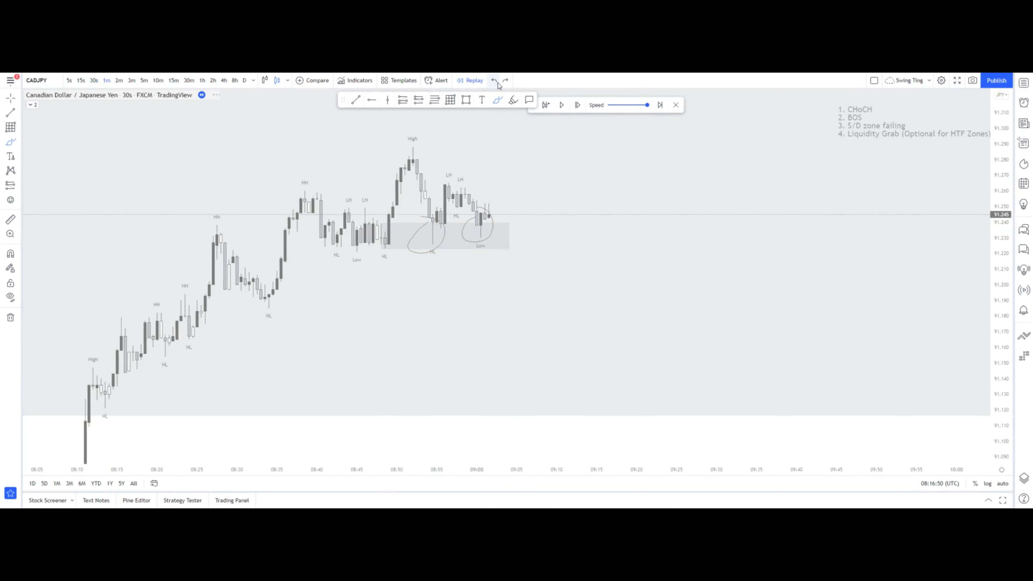
left_click(493, 80)
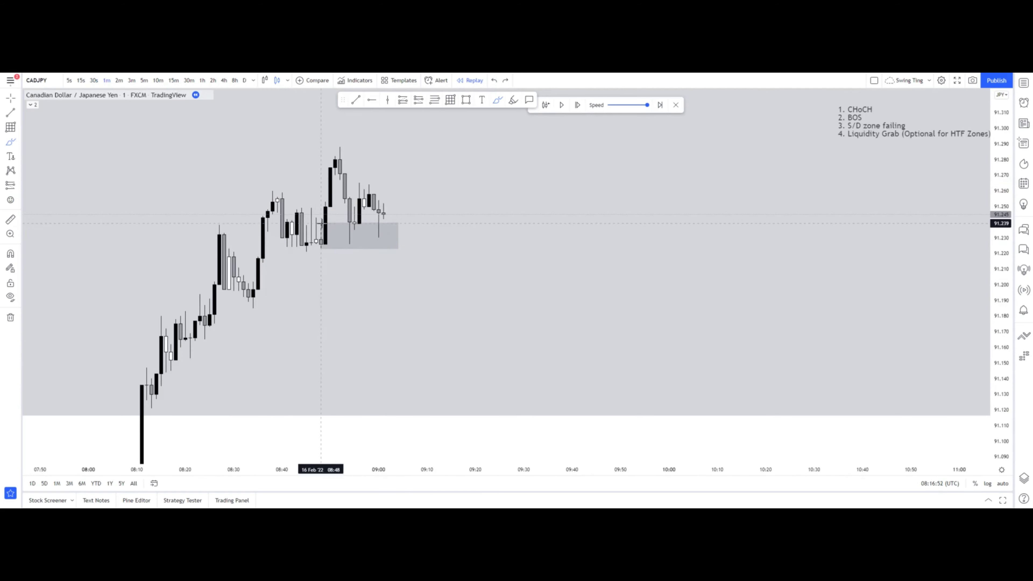
Trace the small demand zone's upper and lower edges with the brush and circle the two wicks that tap it.
left_click_drag(323, 223, 394, 227)
left_click_drag(317, 251, 393, 248)
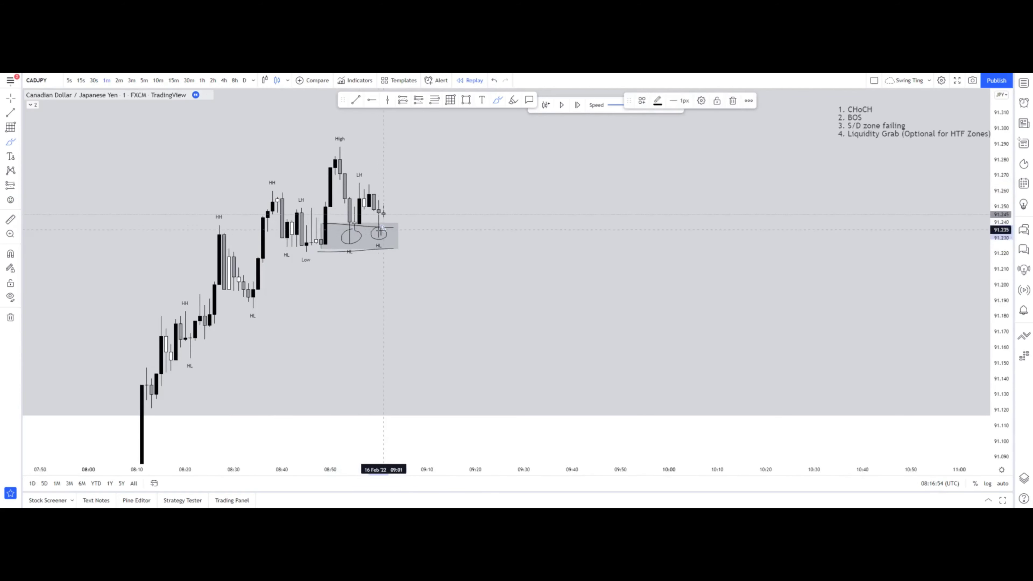
Undo the brush marks and draw horizontal structure lines at the 91.260 higher high and under the low at about 91.221.
key("ctrl+z")
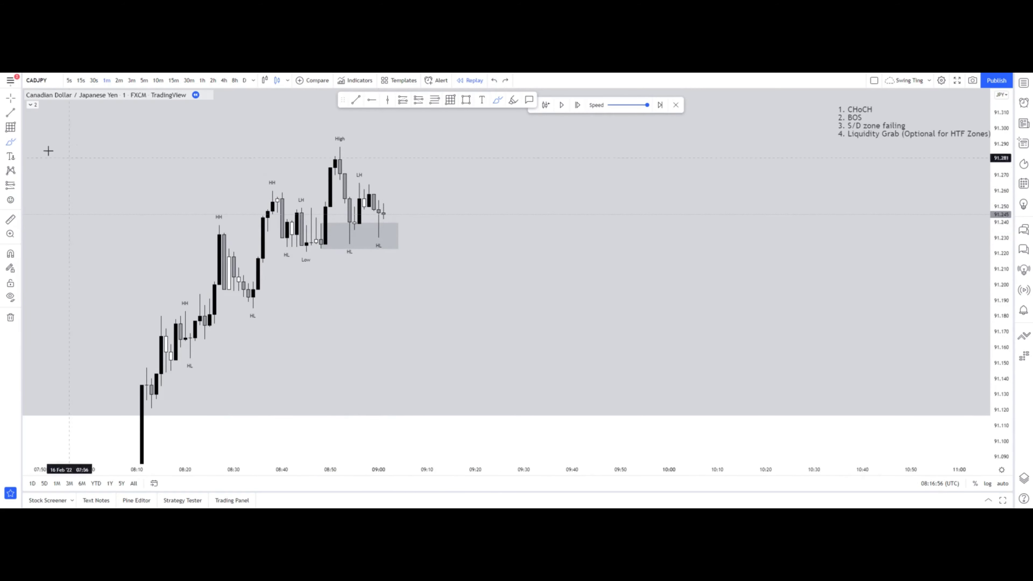
left_click(356, 100)
left_click(272, 190)
left_click(330, 190)
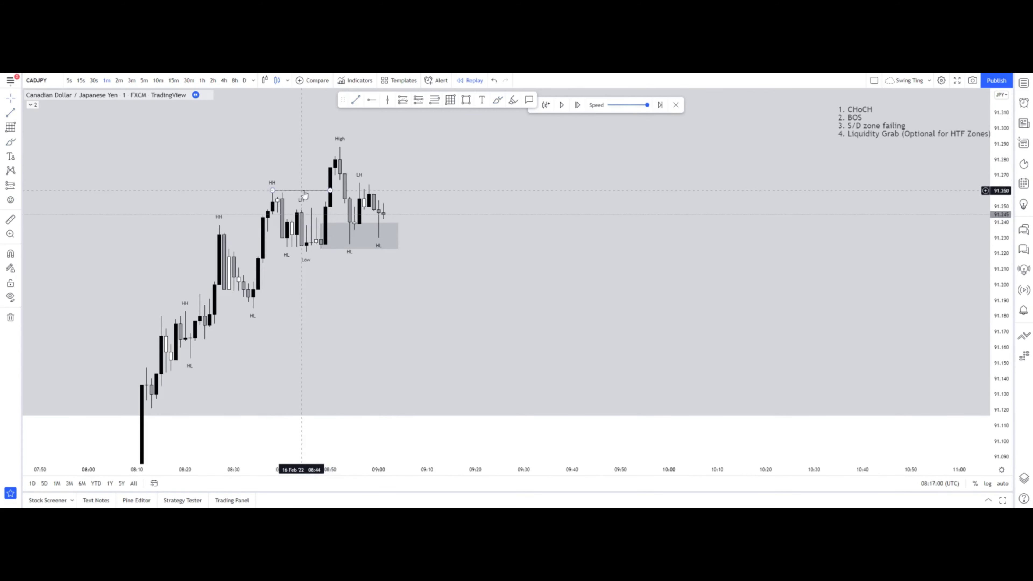
left_click_drag(304, 194, 341, 253)
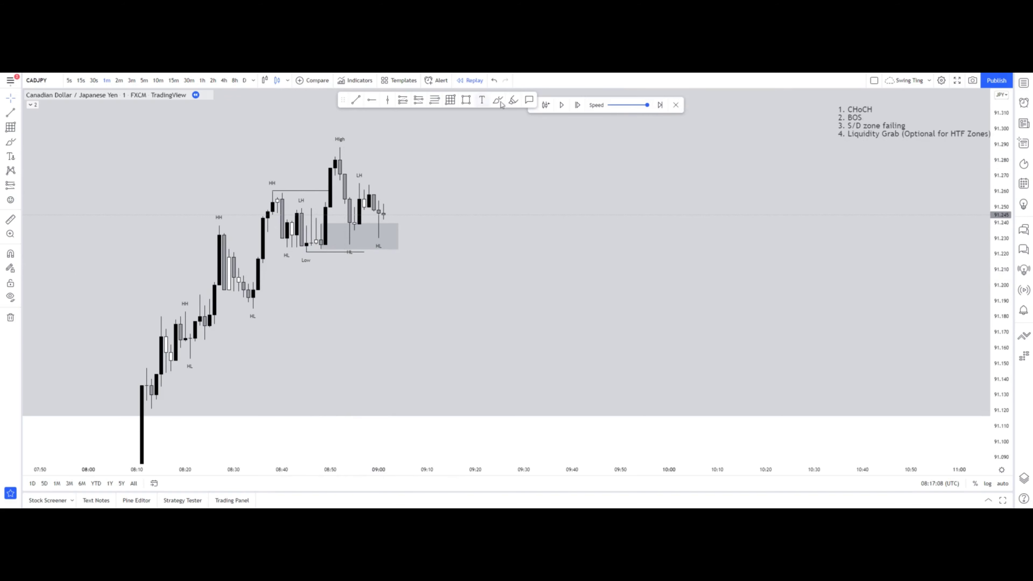
Trace the pullback after the 08:27 higher high with the highlighter, and undo the strokes.
left_click(512, 101)
scroll(487, 220, "down", 3)
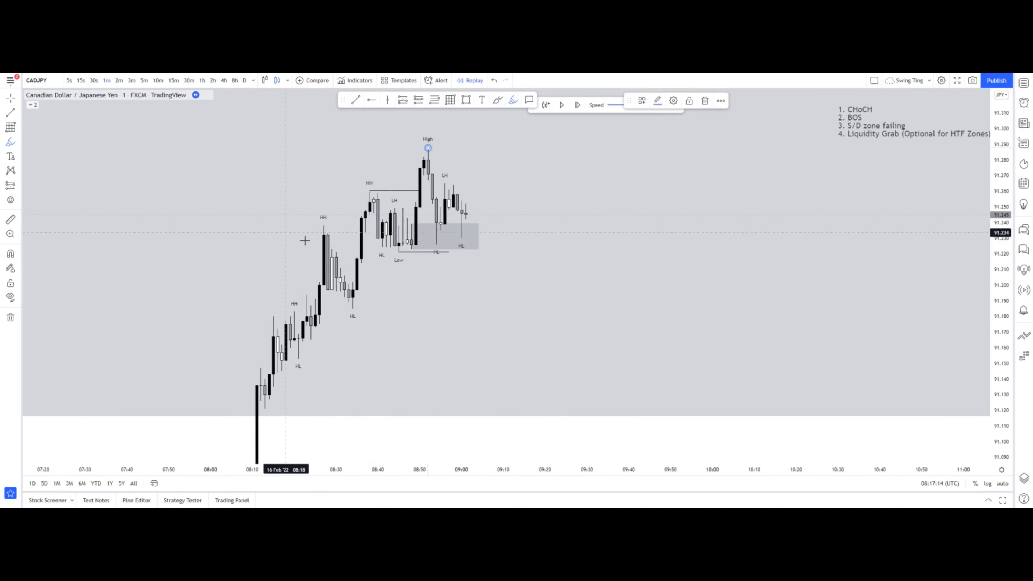
mouse_move(307, 237)
left_mouse_down()
mouse_move(340, 235)
mouse_move(343, 269)
mouse_move(361, 255)
mouse_move(357, 268)
left_mouse_up()
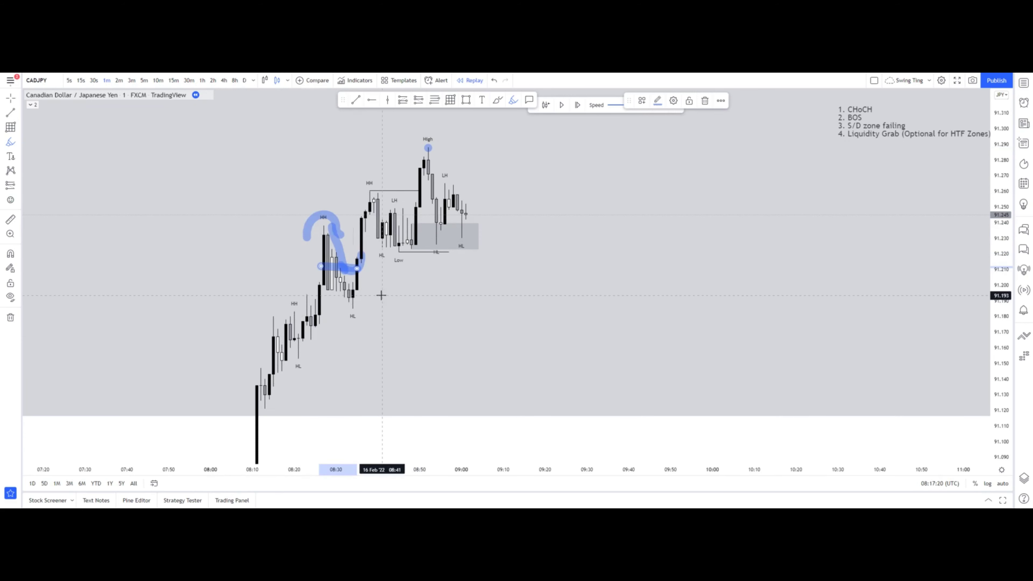
key("ctrl+z")
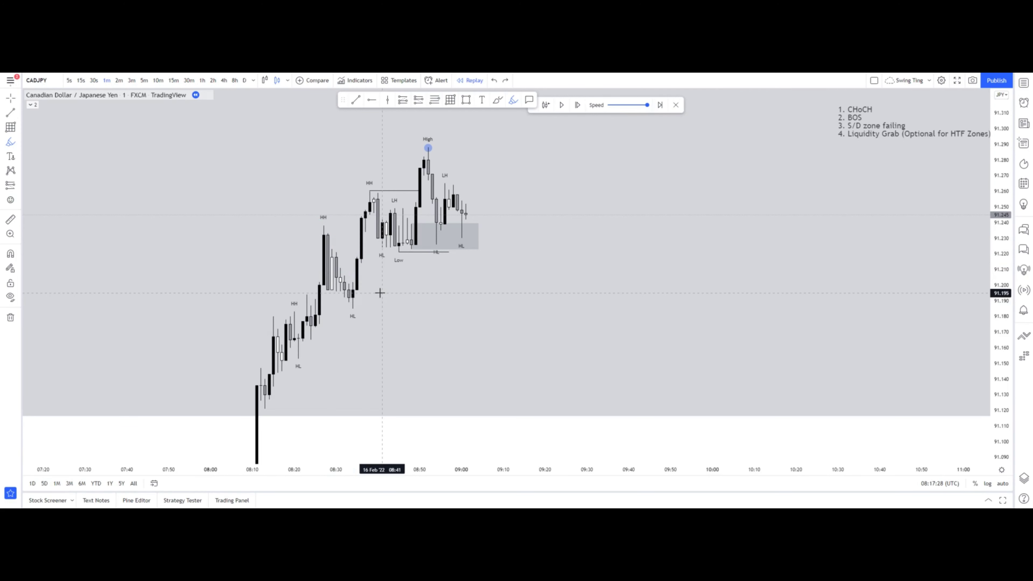
Highlight each successive swing from the 08:27 higher high up to the latest high, and undo all the strokes.
mouse_move(300, 233)
left_mouse_down()
mouse_move(317, 217)
mouse_move(347, 225)
mouse_move(332, 246)
mouse_move(350, 307)
mouse_move(362, 277)
left_mouse_up()
mouse_move(351, 196)
left_mouse_down()
mouse_move(387, 198)
mouse_move(407, 250)
mouse_move(407, 233)
left_mouse_up()
left_click_drag(392, 259, 416, 231)
mouse_move(417, 149)
left_mouse_down()
mouse_move(445, 152)
mouse_move(440, 233)
mouse_move(449, 209)
left_mouse_up()
left_click(494, 81)
left_click(494, 81)
left_click(495, 81)
left_click(494, 80)
left_click(494, 81)
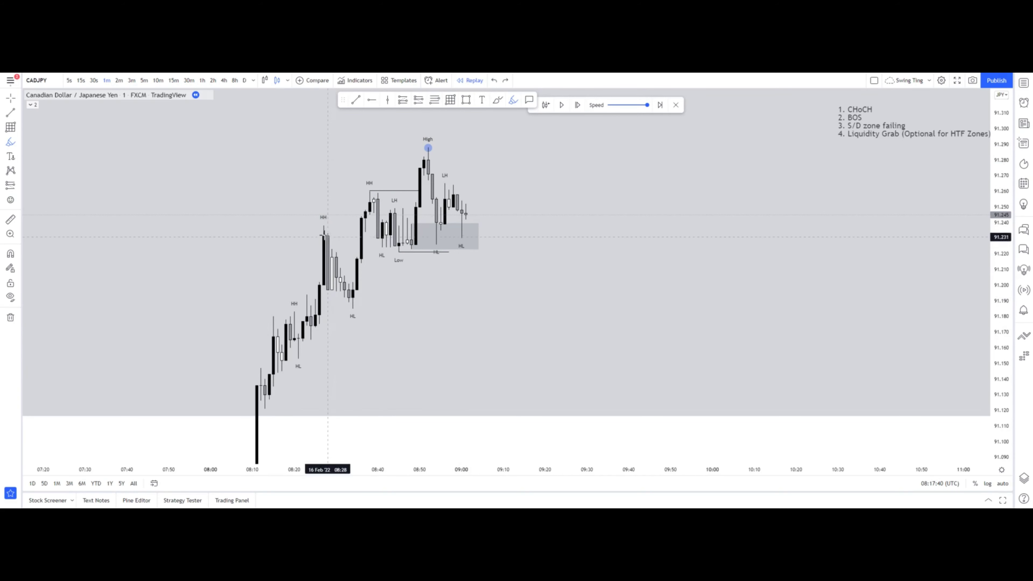
Highlight the first pullback and a horizontal level across each of the three swings, and undo the strokes.
mouse_move(328, 236)
left_mouse_down()
mouse_move(350, 295)
mouse_move(368, 216)
mouse_move(423, 217)
left_mouse_up()
left_click_drag(417, 176, 495, 179)
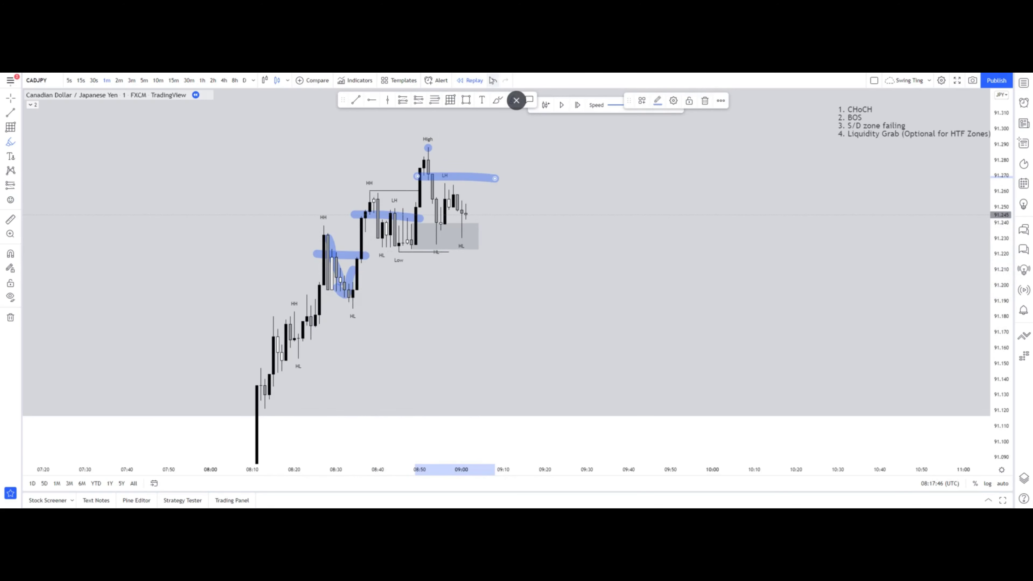
left_click(493, 80)
left_click(493, 81)
left_click_drag(454, 134, 392, 134)
key("ctrl+z")
Highlight the rising sequence of highs and lows plus the levels between them, and undo the strokes.
left_click_drag(291, 245, 387, 159)
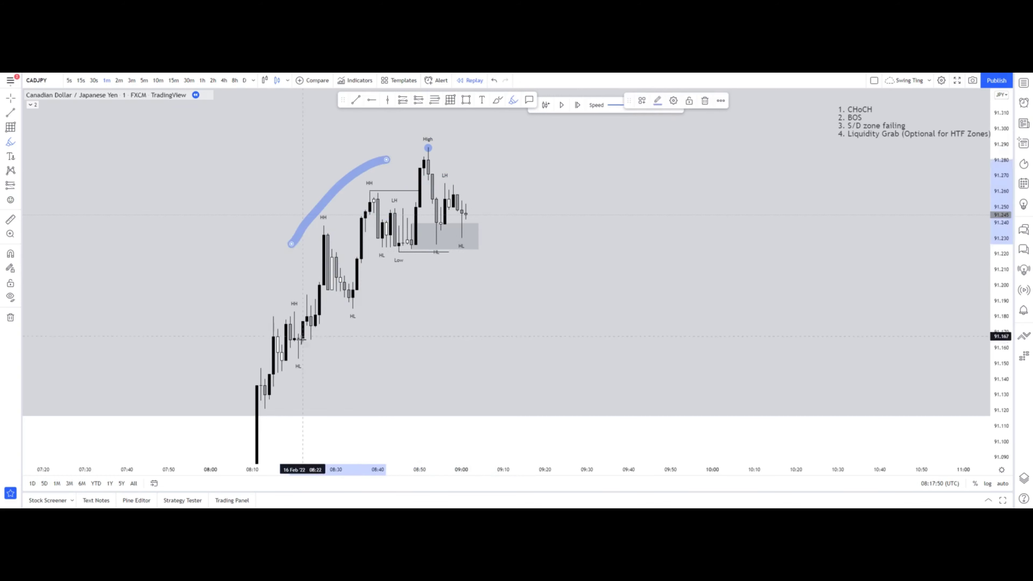
left_click_drag(303, 340, 428, 243)
left_click_drag(330, 267, 374, 265)
left_click_drag(380, 221, 436, 220)
key("ctrl+z")
key("ctrl+z")
key("ctrl+z")
key("ctrl+z")
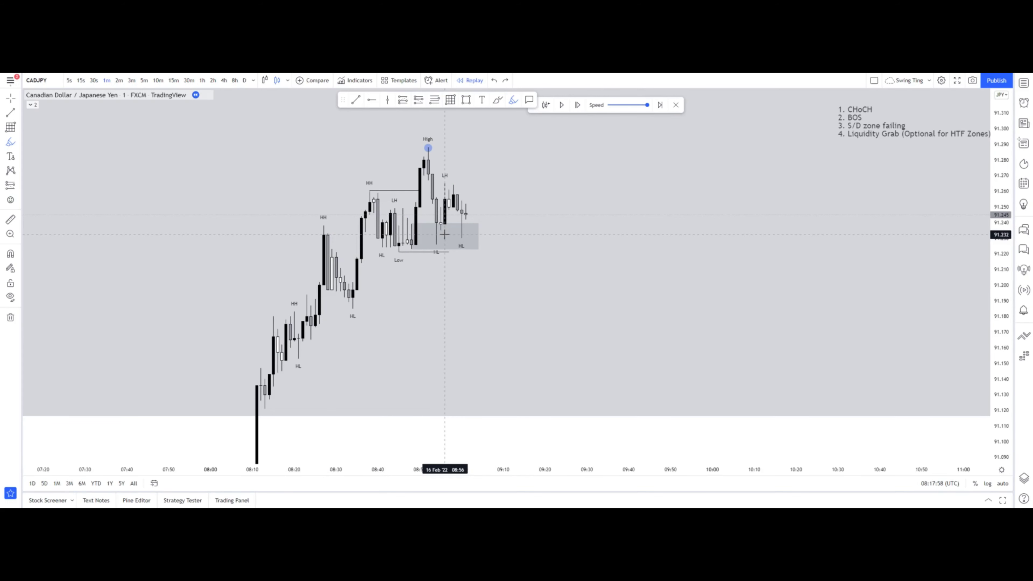
Put the highlighter away and advance the replay by five 1m candles.
left_click(10, 98)
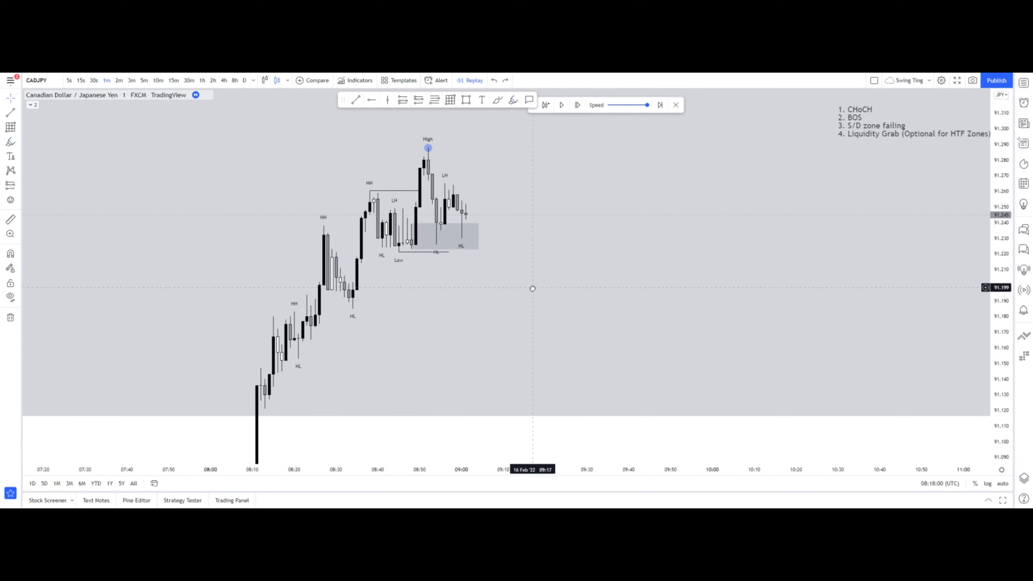
left_click_drag(542, 287, 554, 292)
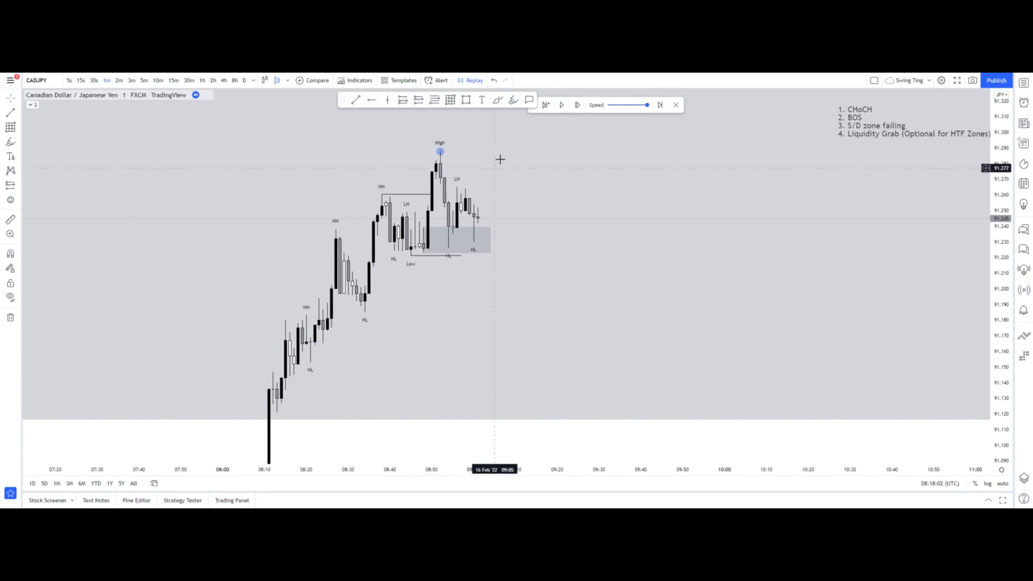
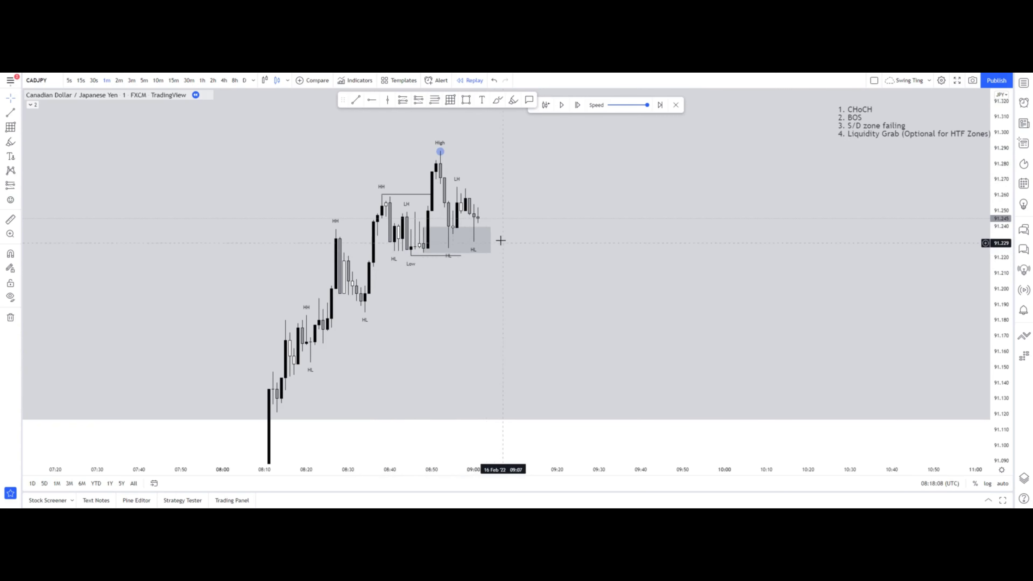
left_click(578, 106)
left_click(578, 106)
left_click(578, 106)
left_click(577, 106)
left_click(578, 106)
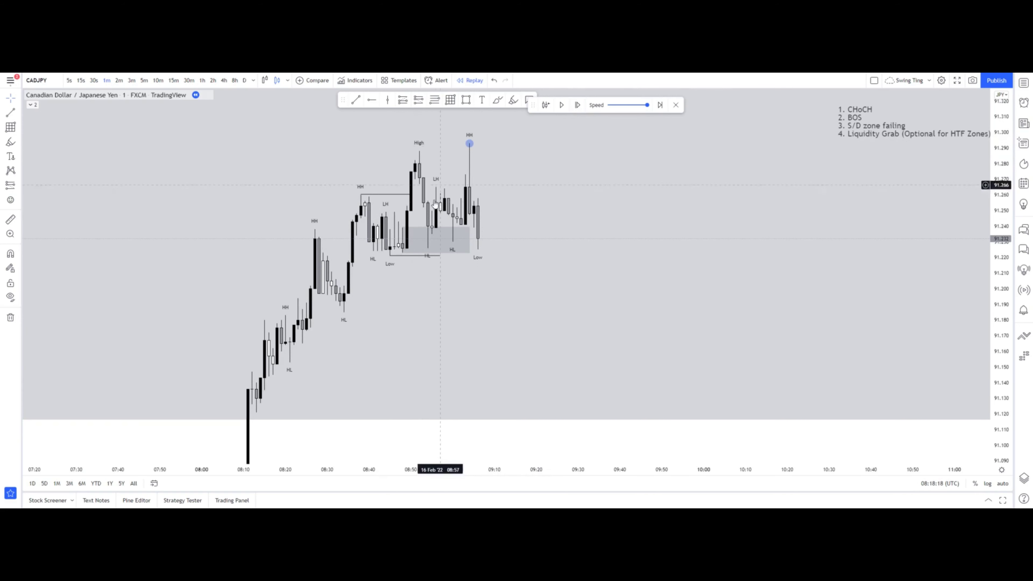
Sketch the spike to the new higher high and the drop from it with the brush, and undo the strokes.
scroll(582, 204, "up", 1)
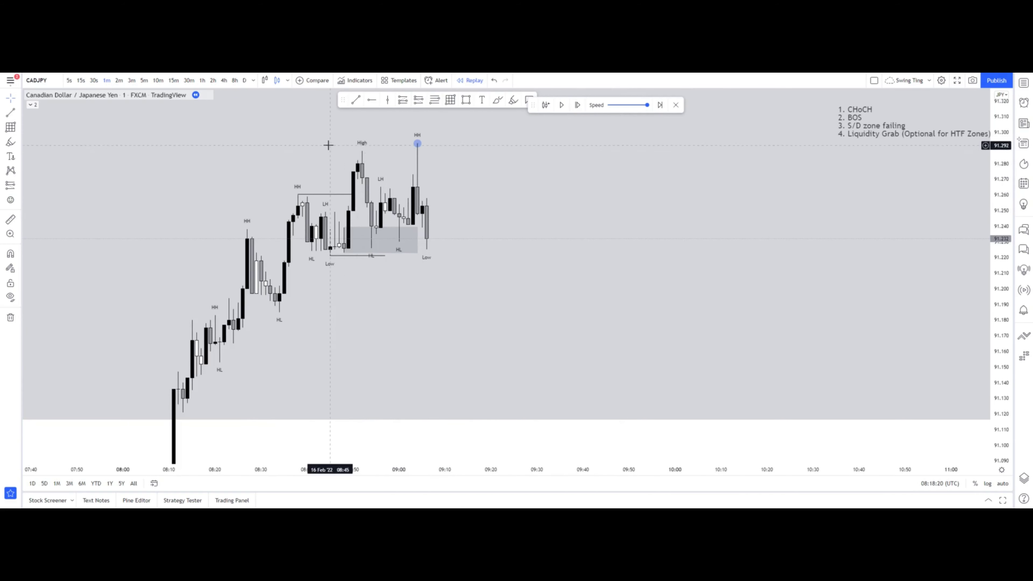
left_click_drag(328, 144, 327, 156)
left_click(496, 101)
mouse_move(408, 201)
left_mouse_down()
mouse_move(425, 153)
mouse_move(411, 149)
mouse_move(438, 215)
mouse_move(439, 206)
left_mouse_up()
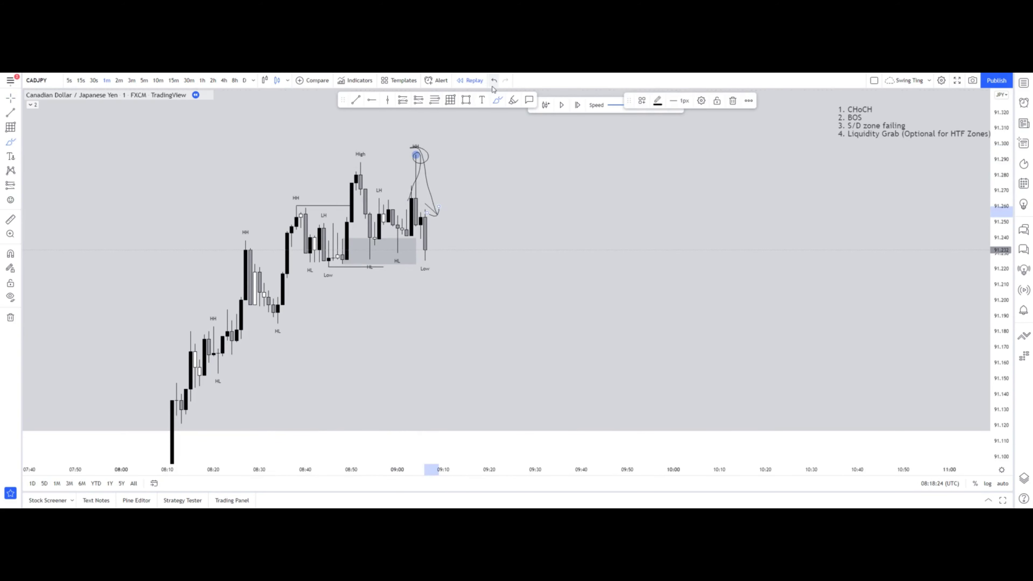
left_click(494, 80)
left_click(494, 81)
left_click(494, 81)
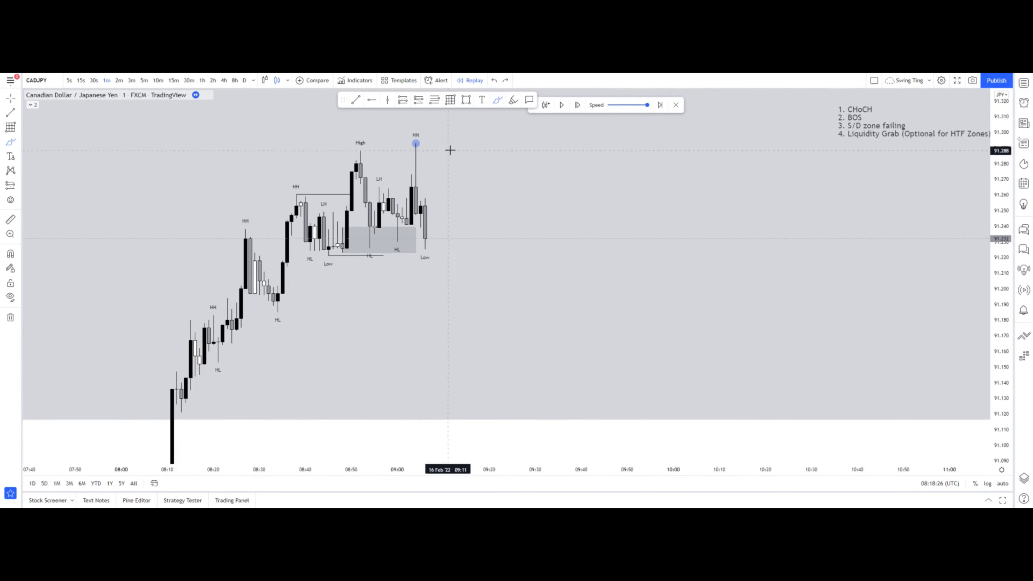
Sketch a loop above the new high and the rise and drop around it with the brush, undoing the rise and drop.
left_click_drag(451, 121, 420, 115)
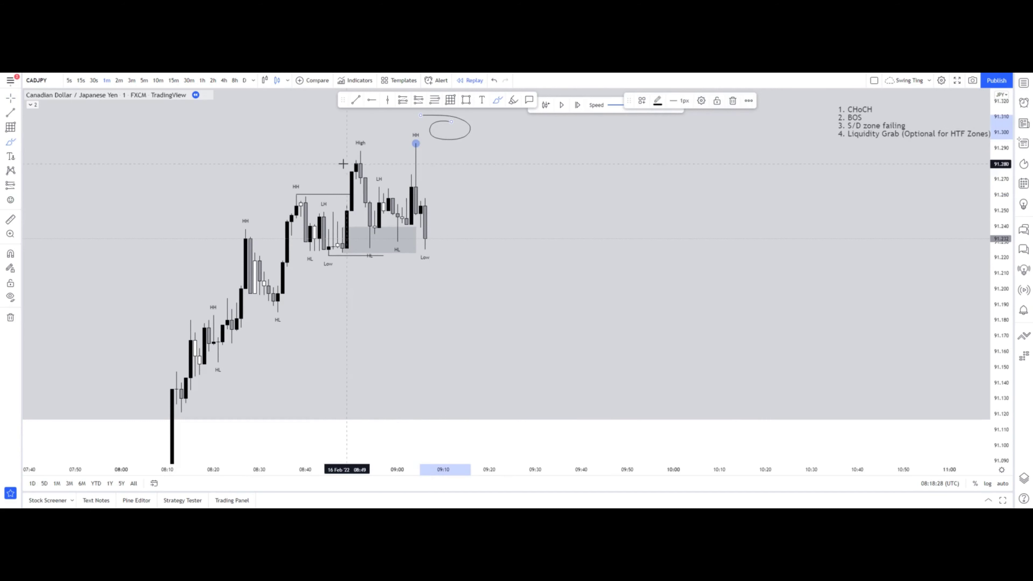
mouse_move(238, 227)
left_mouse_down()
mouse_move(362, 145)
mouse_move(392, 140)
left_mouse_up()
left_click_drag(475, 136, 475, 223)
mouse_move(449, 209)
left_mouse_down()
mouse_move(485, 251)
mouse_move(503, 202)
left_mouse_up()
left_click(494, 80)
left_click(494, 80)
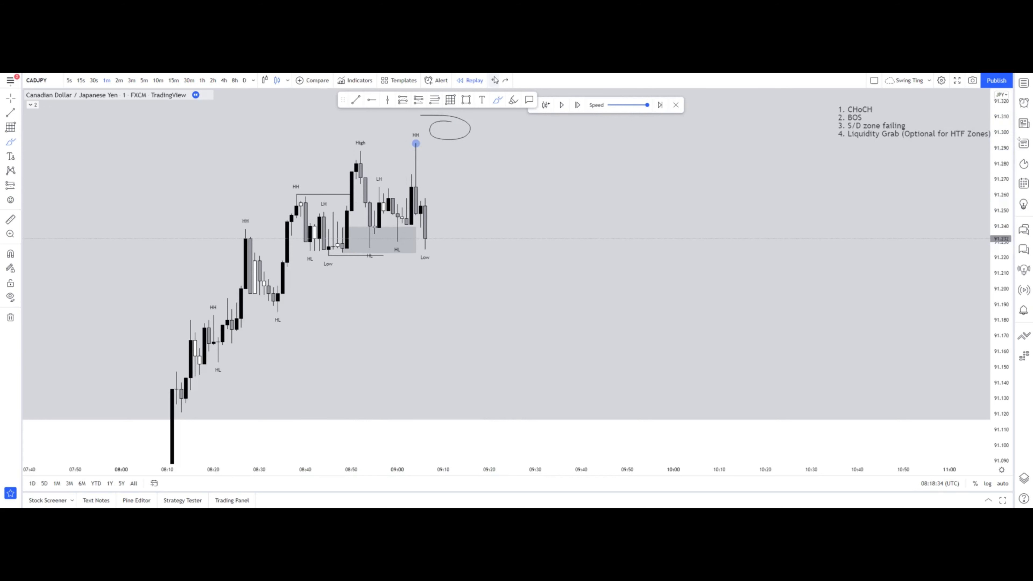
Sketch possible price paths beside the latest candles with the brush, and undo all the strokes.
left_click_drag(484, 234, 501, 129)
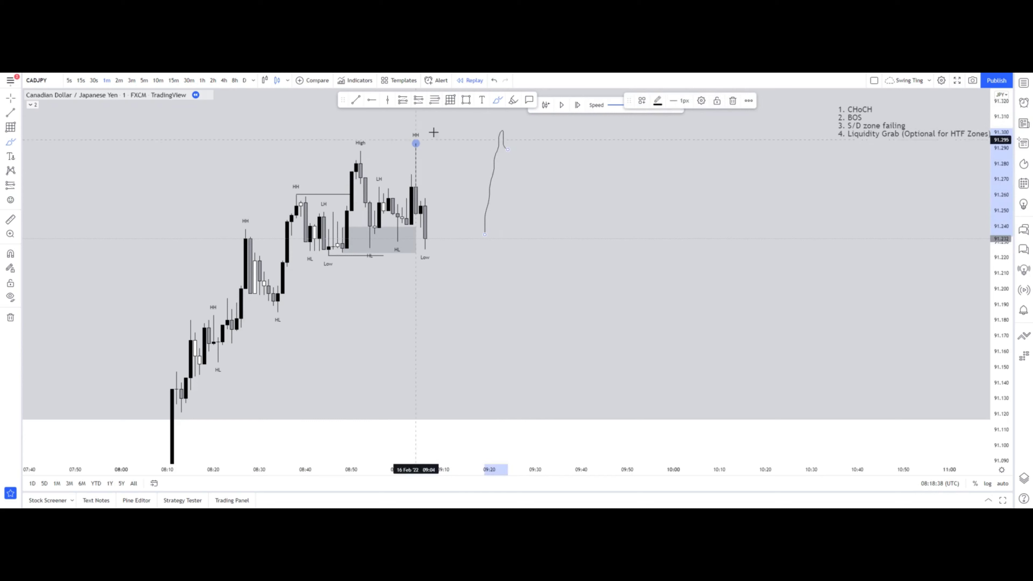
left_click(494, 80)
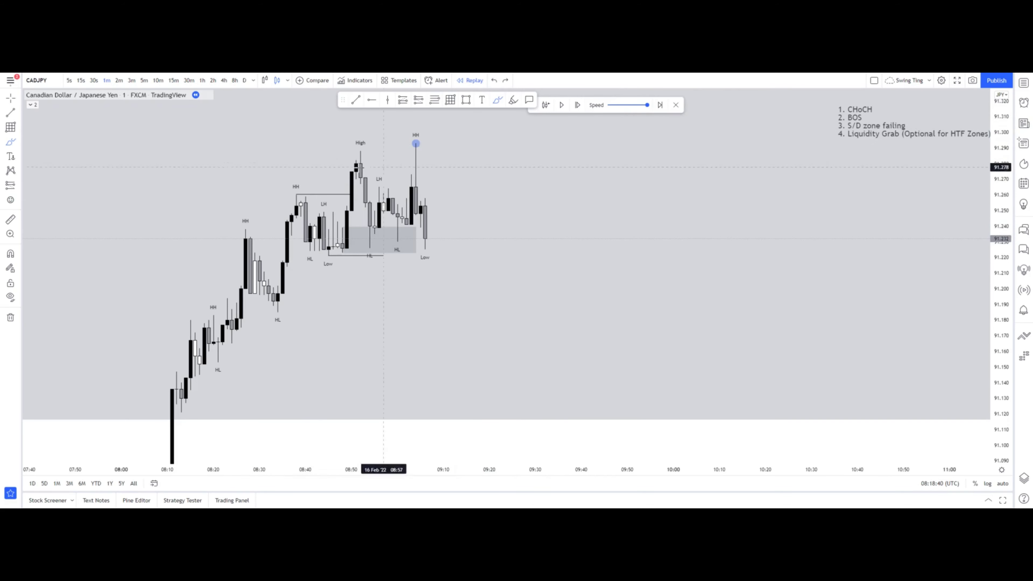
left_click_drag(457, 142, 466, 213)
left_click_drag(431, 181, 480, 186)
left_click(494, 81)
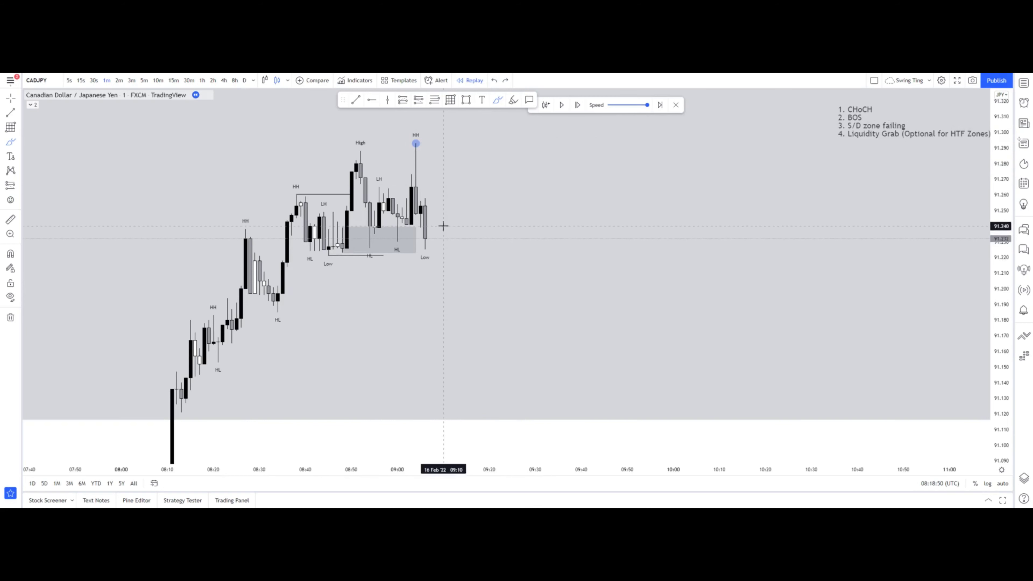
Advance the replay by three candles and extend the demand zone and the low's structure line to the candles breaking below.
left_click(579, 107)
left_click(579, 106)
left_click(578, 105)
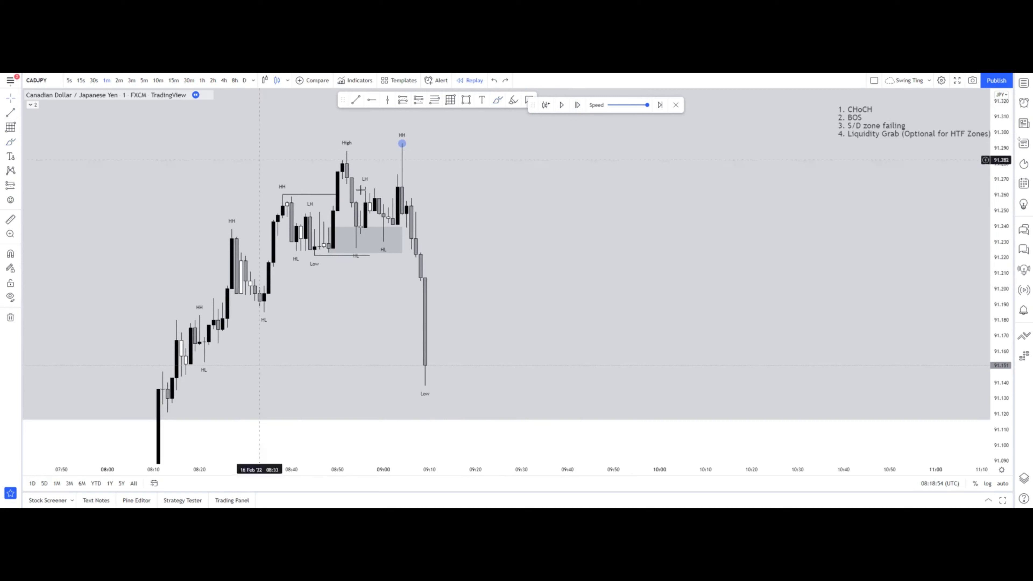
left_click_drag(402, 240, 420, 255)
left_click(477, 273)
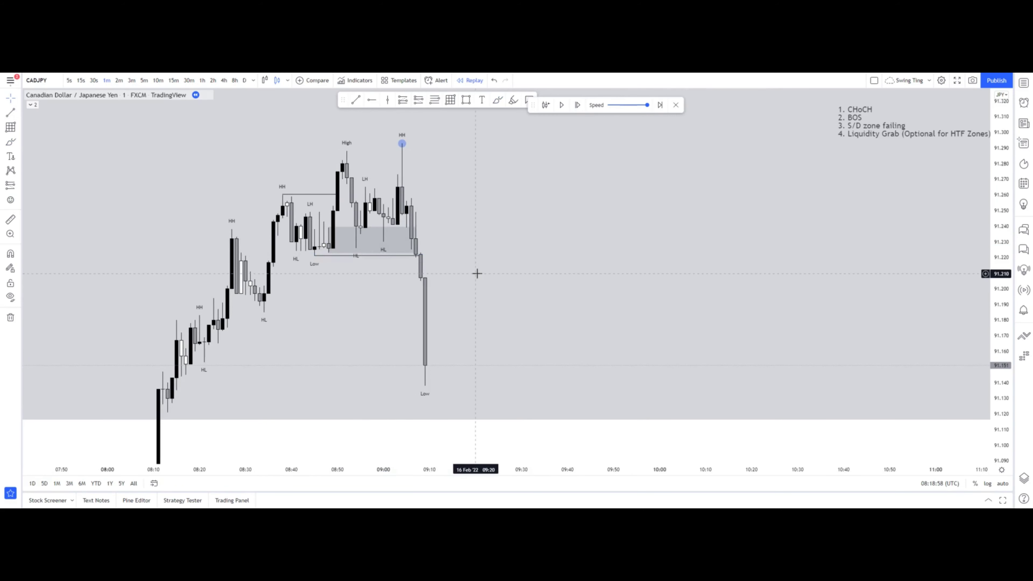
Draw a supply zone rectangle from 09:07 spanning about 91.250 to 91.232, and delete it.
left_click_drag(476, 273, 464, 275)
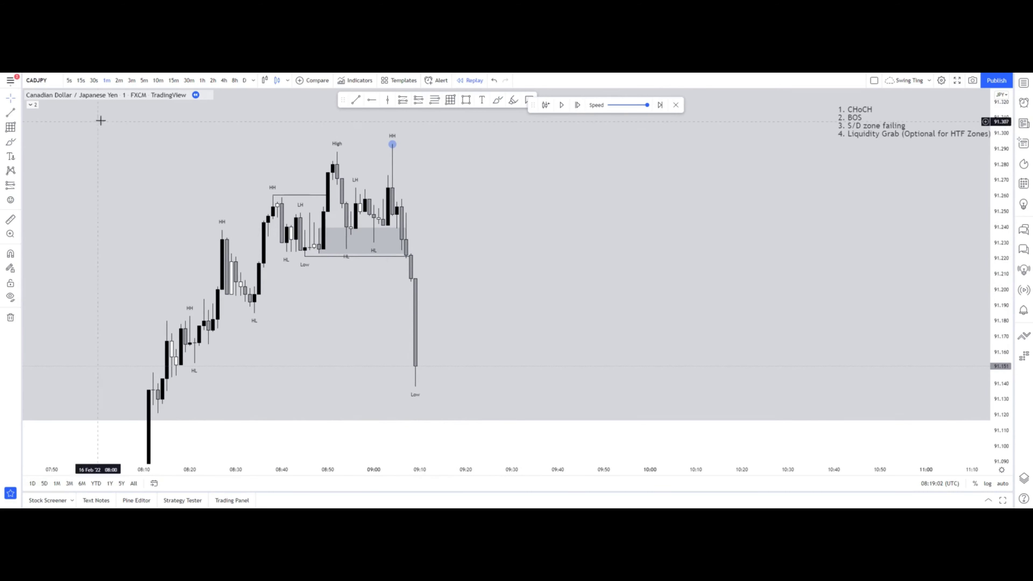
scroll(429, 231, "up", 1)
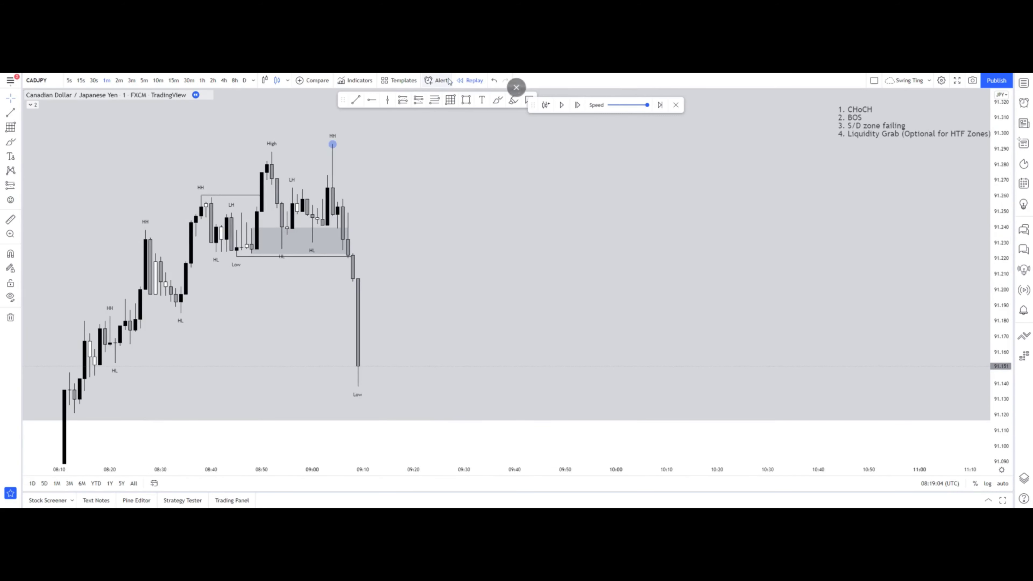
left_click(465, 101)
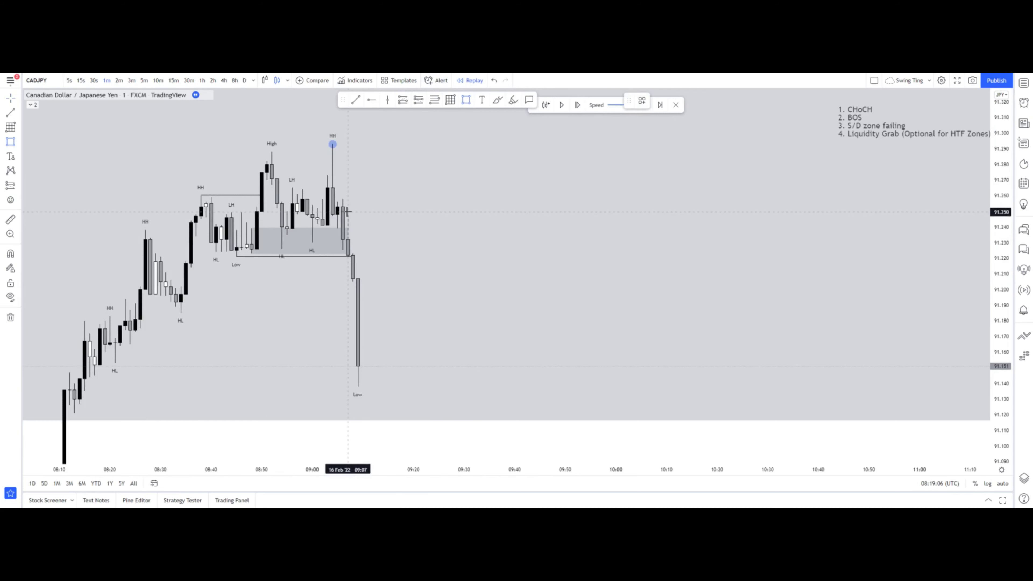
mouse_move(348, 212)
left_mouse_down()
mouse_move(436, 220)
mouse_move(454, 239)
mouse_move(475, 226)
mouse_move(585, 226)
left_mouse_up()
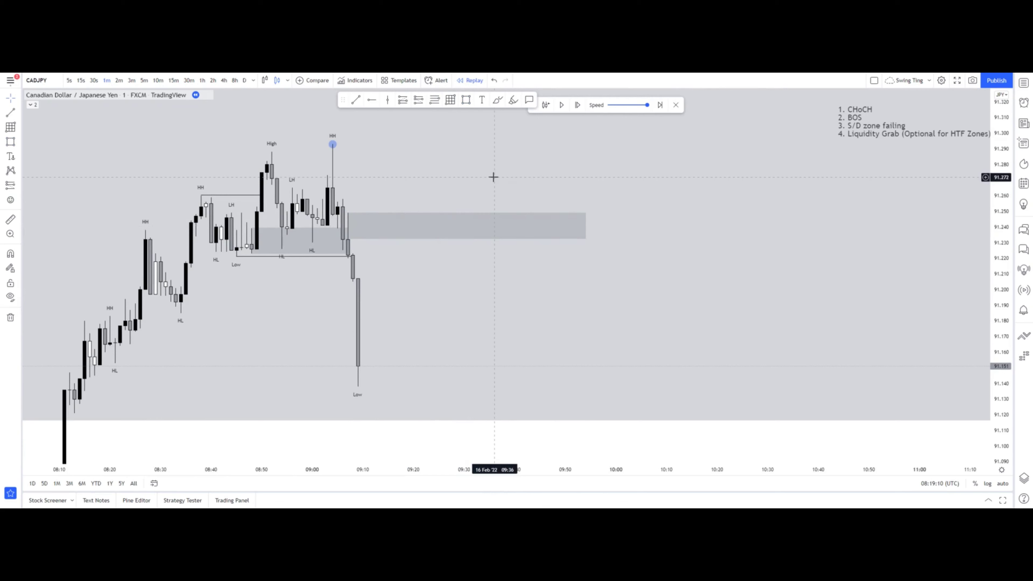
left_click(464, 217)
key("Delete")
Mark the supply zone with a Gann box from 09:07 to 10:17, spanning 91.250 to 91.232.
left_click(450, 100)
left_click_drag(348, 211, 703, 239)
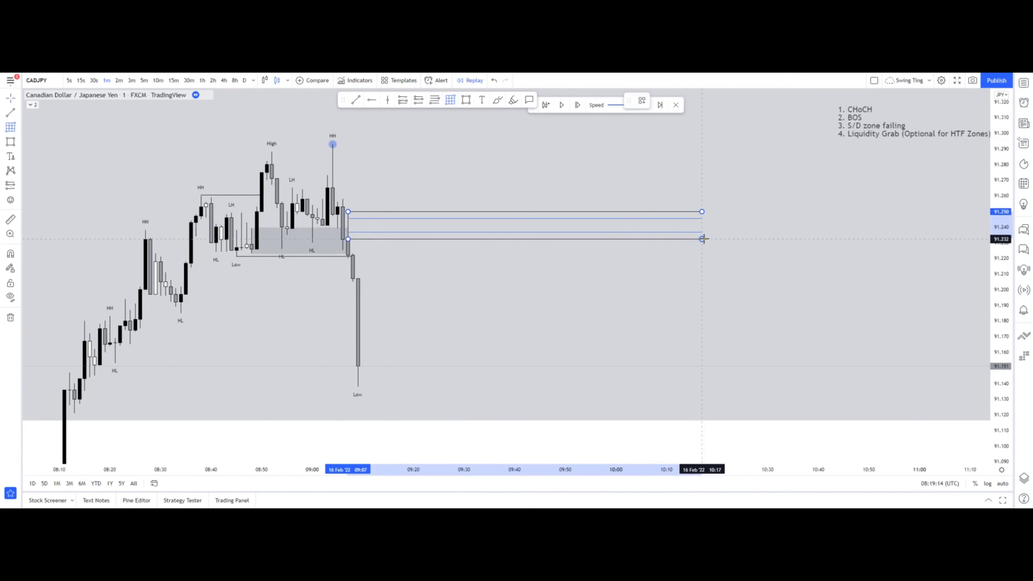
left_click(701, 239)
left_click(611, 279)
scroll(585, 270, "down", 1)
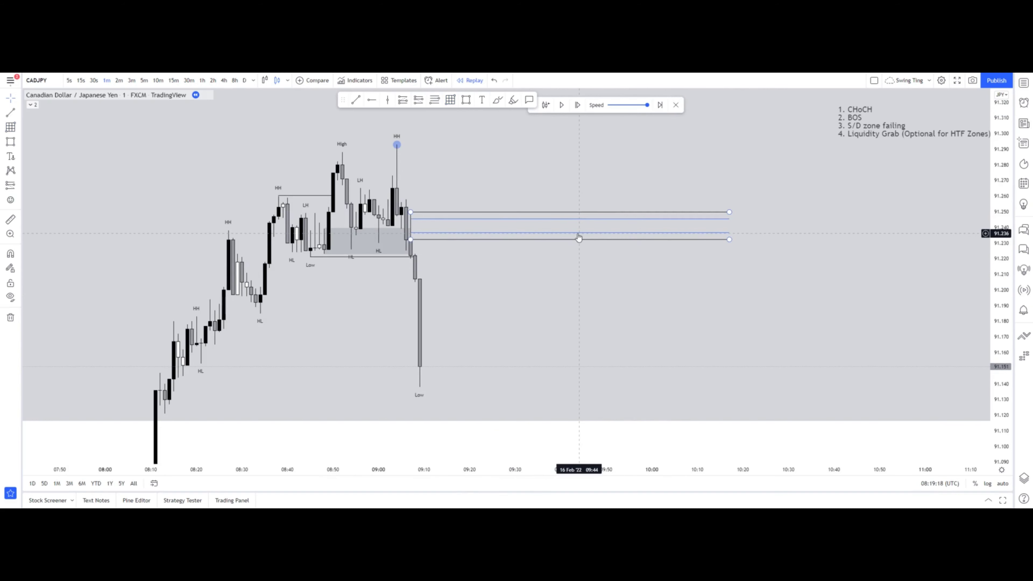
left_click(546, 297)
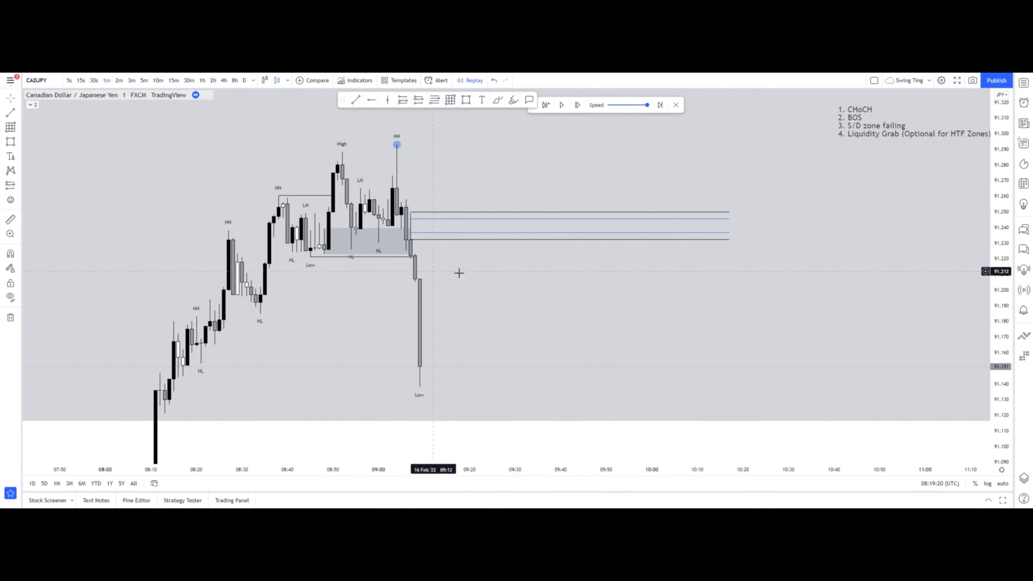
Place a short position with entry at 91.237, stop at about 91.263 and target at about 91.172, and delete it.
left_click_drag(506, 188, 466, 178)
left_click(419, 99)
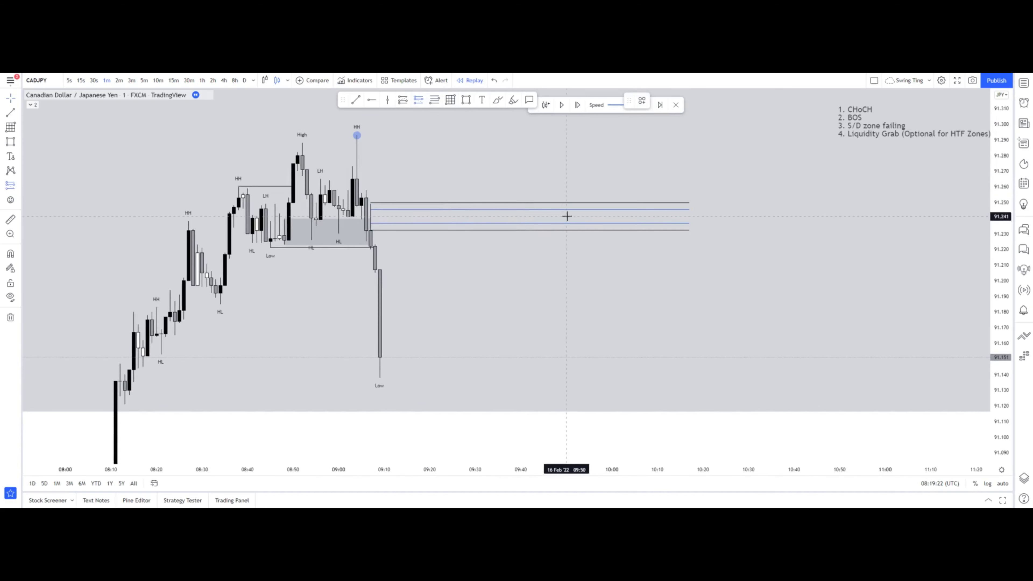
left_click(571, 224)
left_click_drag(572, 118, 577, 184)
left_click_drag(600, 253, 600, 251)
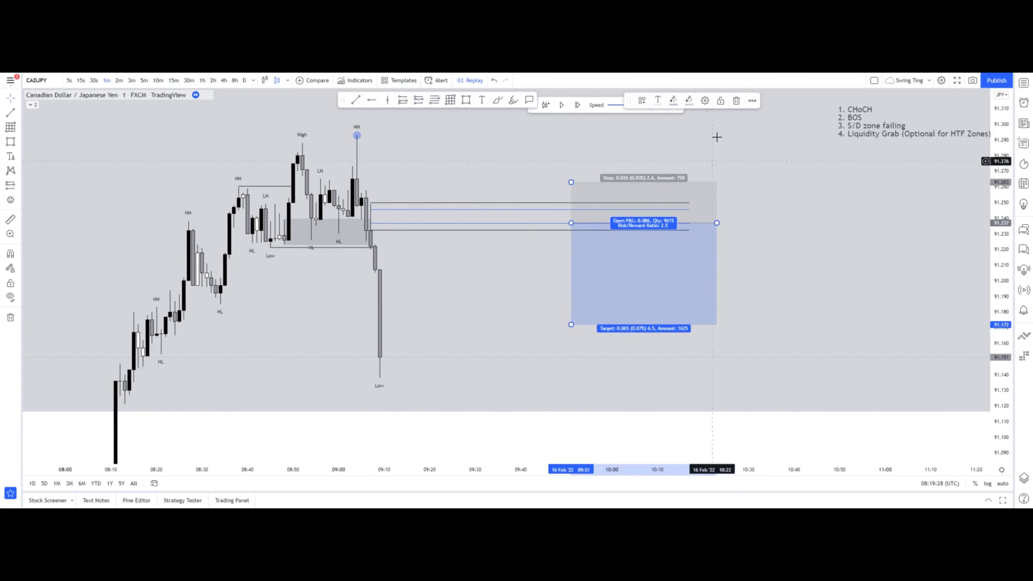
left_click(736, 101)
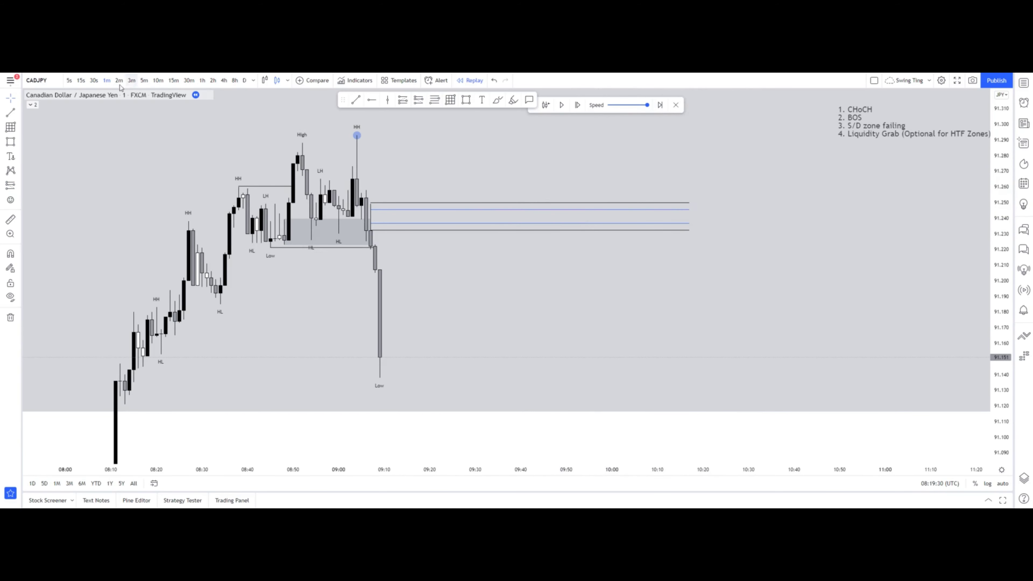
Lower the supply Gann box's upper edge to about 91.248 and, on the 30-second chart, its lower edge to about 91.230.
left_click_drag(371, 203, 370, 205)
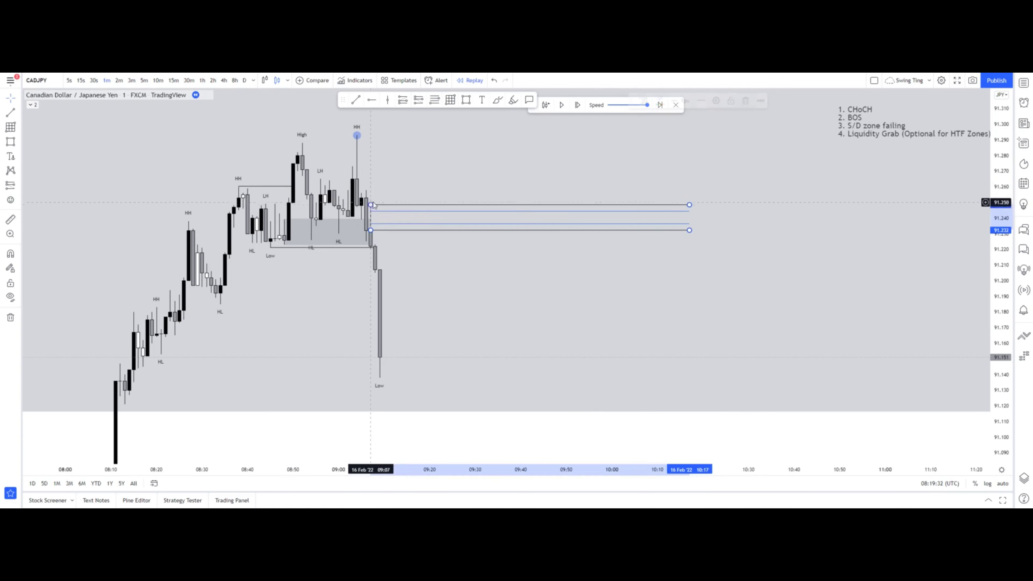
left_click_drag(414, 180, 417, 178)
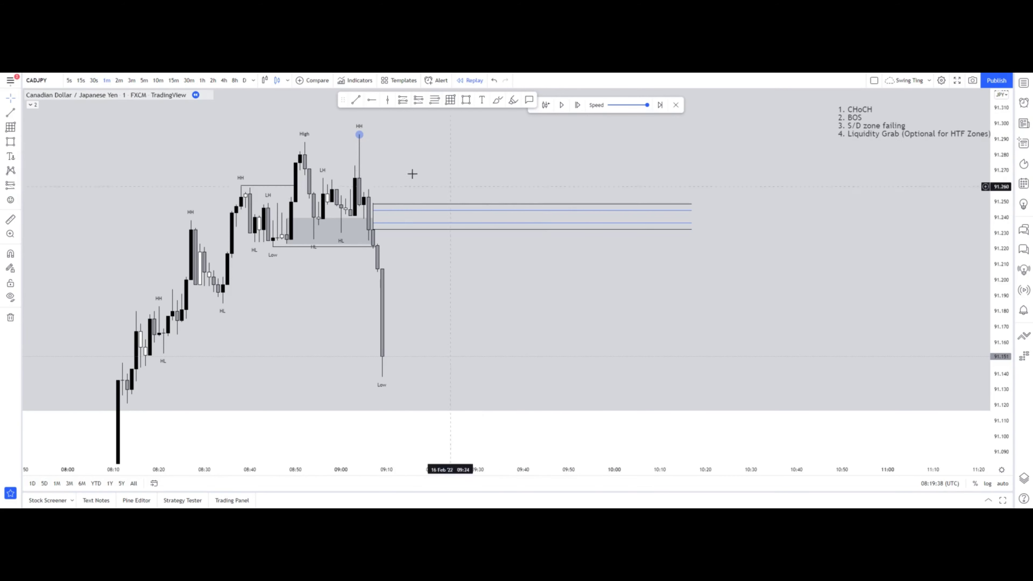
left_click(94, 80)
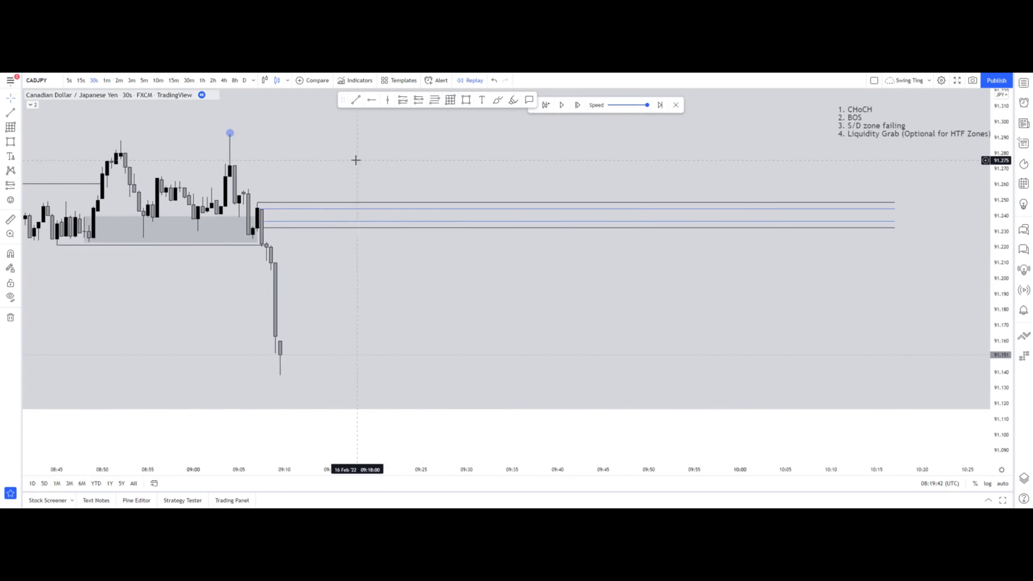
left_click_drag(330, 227, 330, 231)
left_click(413, 259)
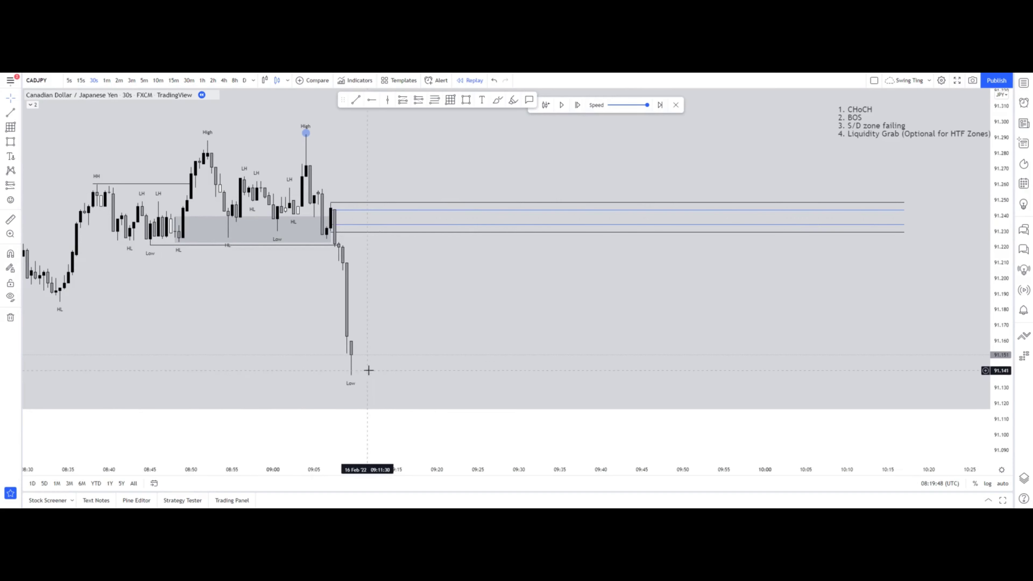
scroll(224, 307, "down", 2)
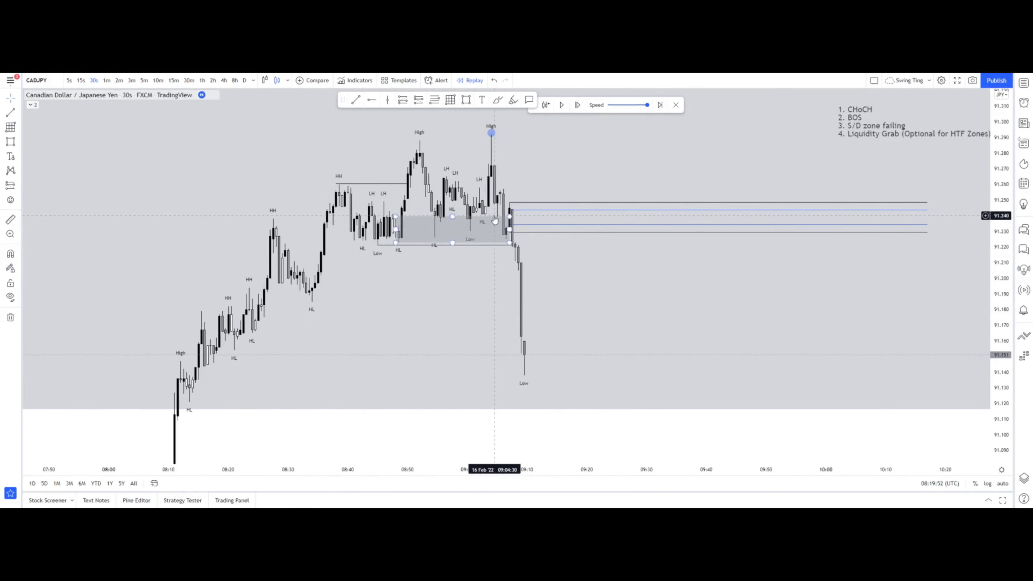
left_click_drag(606, 166, 553, 169)
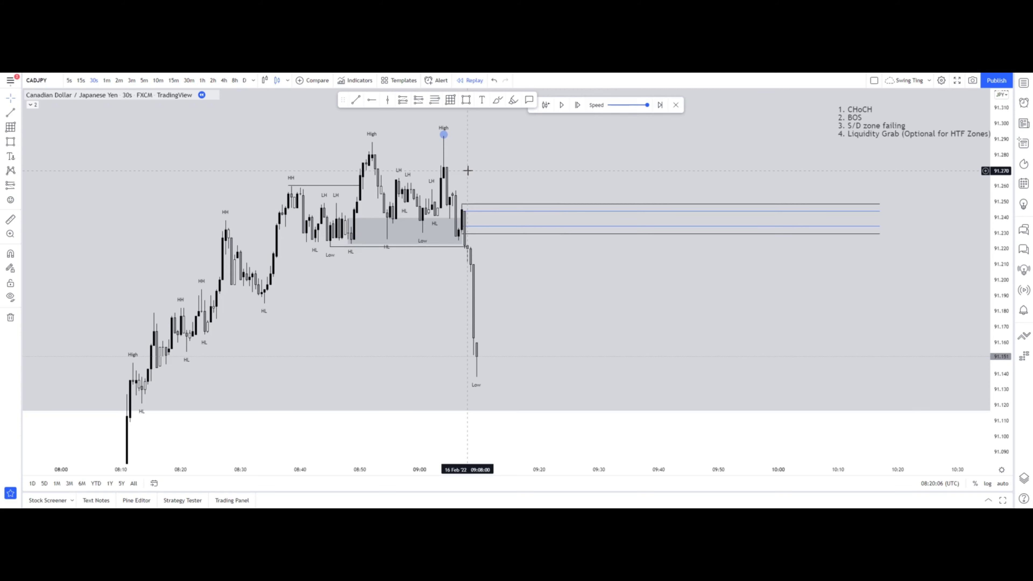
On the 1-minute chart, place a short position from 09:32 to about 10:06 with entry 91.234, stop 91.254 and target 91.169.
left_click(106, 80)
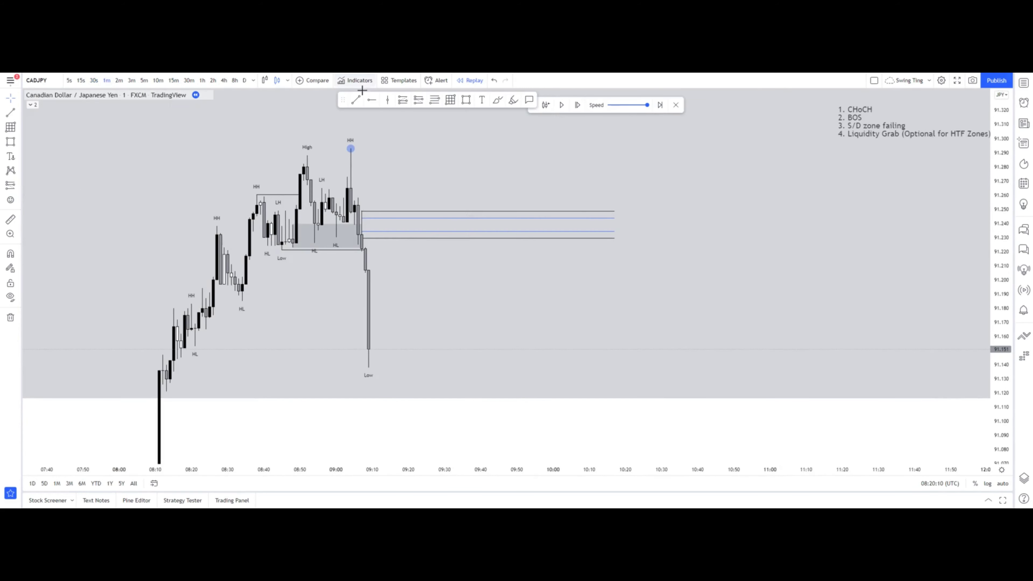
left_click(420, 101)
left_click(453, 231)
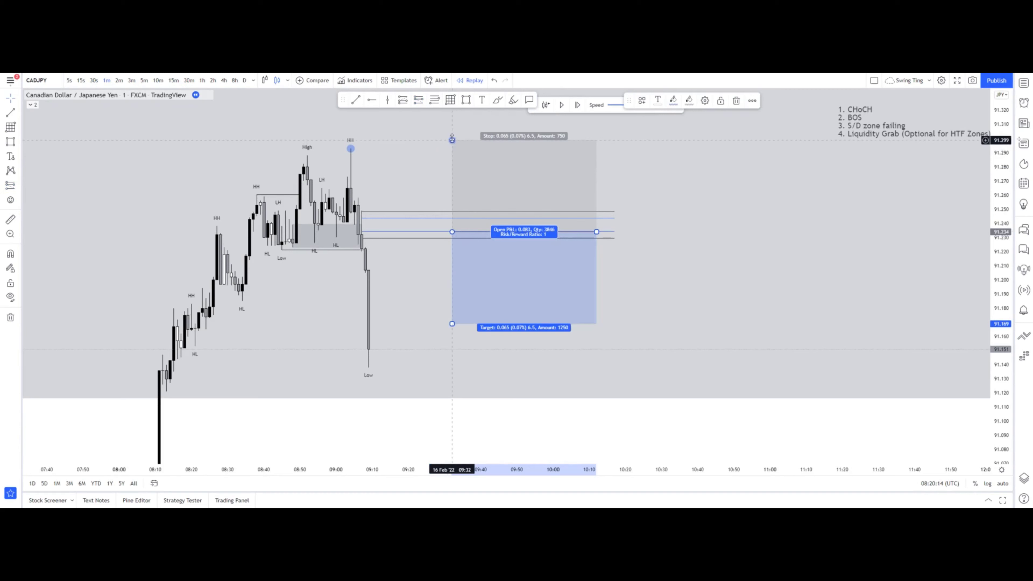
left_click_drag(452, 140, 453, 204)
left_click(452, 185)
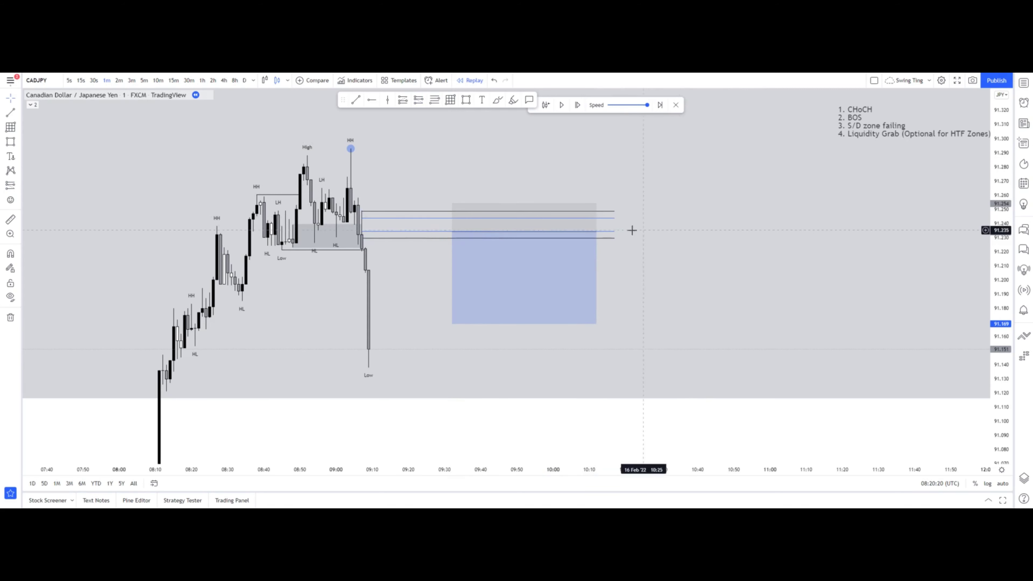
left_click_drag(596, 232, 575, 232)
left_click(668, 261)
Advance the replay candle by candle to 10:00.
scroll(717, 269, "down", 3)
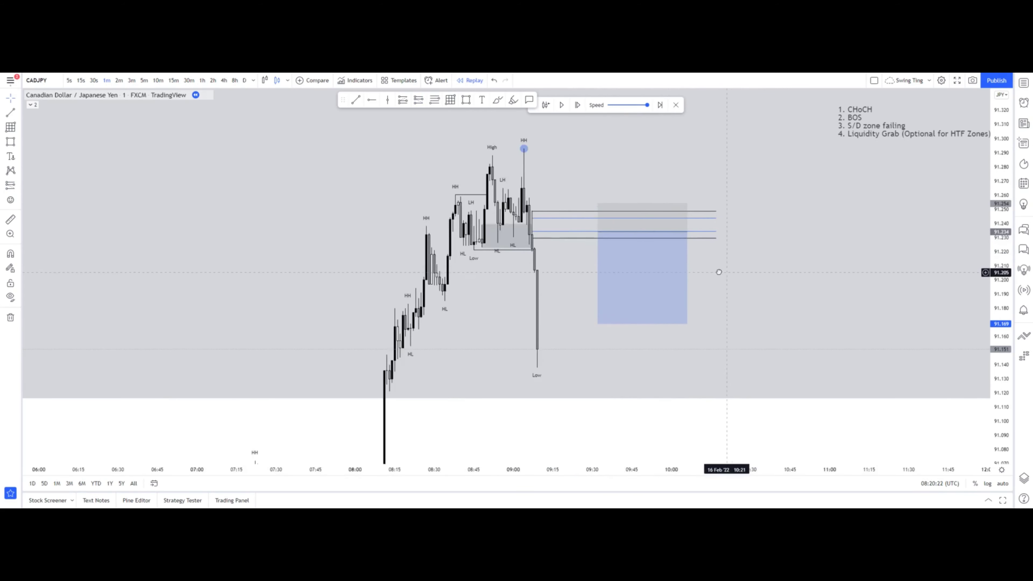
scroll(692, 268, "up", 2)
left_click(577, 106)
left_click(577, 105)
left_click(577, 106)
left_click(577, 106)
left_click(577, 105)
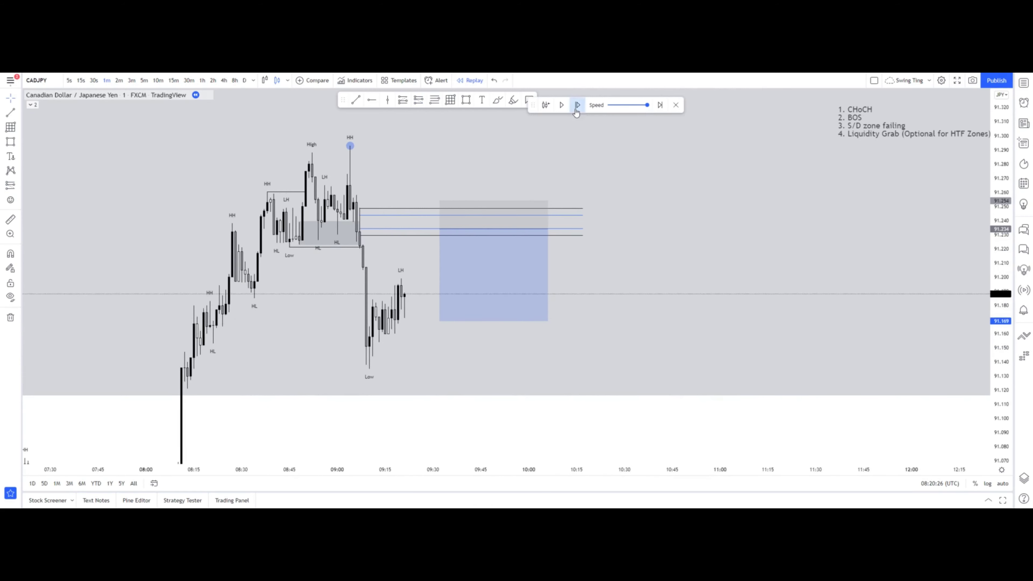
left_click(577, 106)
left_click(577, 105)
left_click(577, 105)
left_click(577, 106)
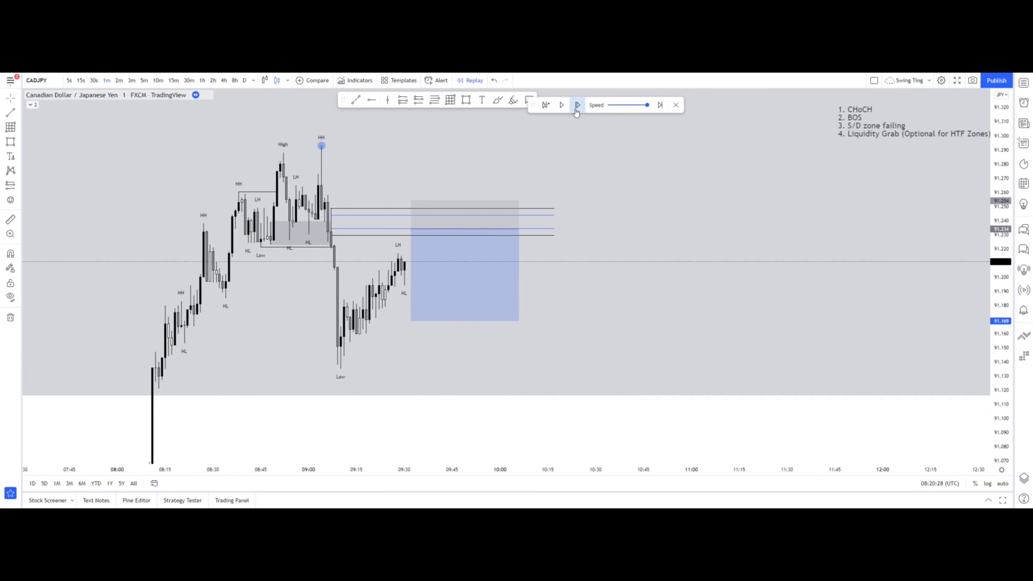
left_click(577, 106)
left_click(577, 105)
left_click(577, 106)
left_click(577, 105)
left_click(577, 106)
left_click(577, 106)
left_click(577, 105)
left_click(577, 105)
left_click(577, 105)
left_click(577, 106)
left_click(577, 105)
left_click(577, 105)
left_click(577, 106)
left_click(577, 105)
left_click(577, 105)
left_click(577, 105)
left_click(577, 105)
left_click(577, 105)
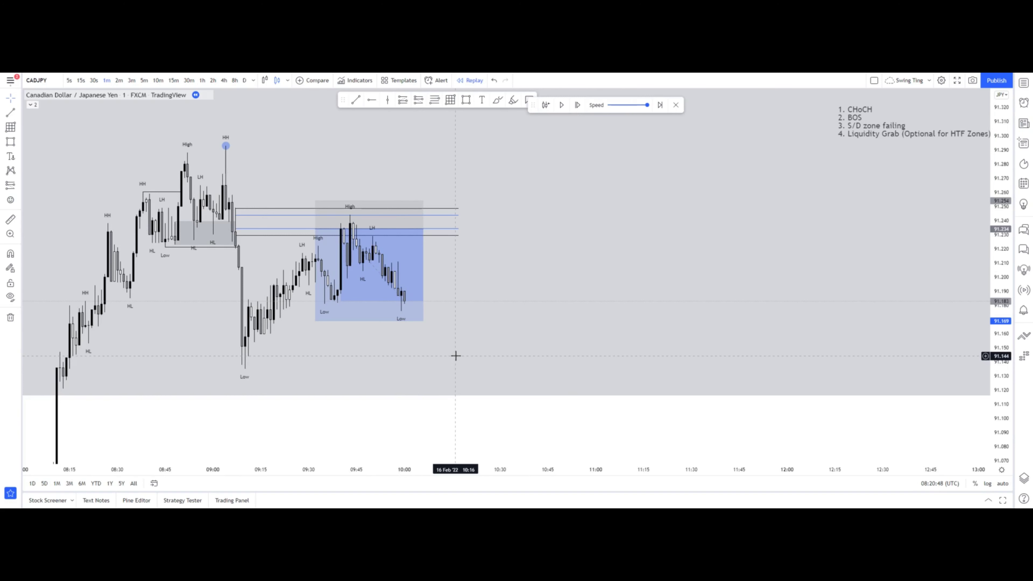
Sketch brush marks under the 09:35 low, a line from the short entry and an arc under the 09:10 low, and undo them.
scroll(561, 325, "down", 1)
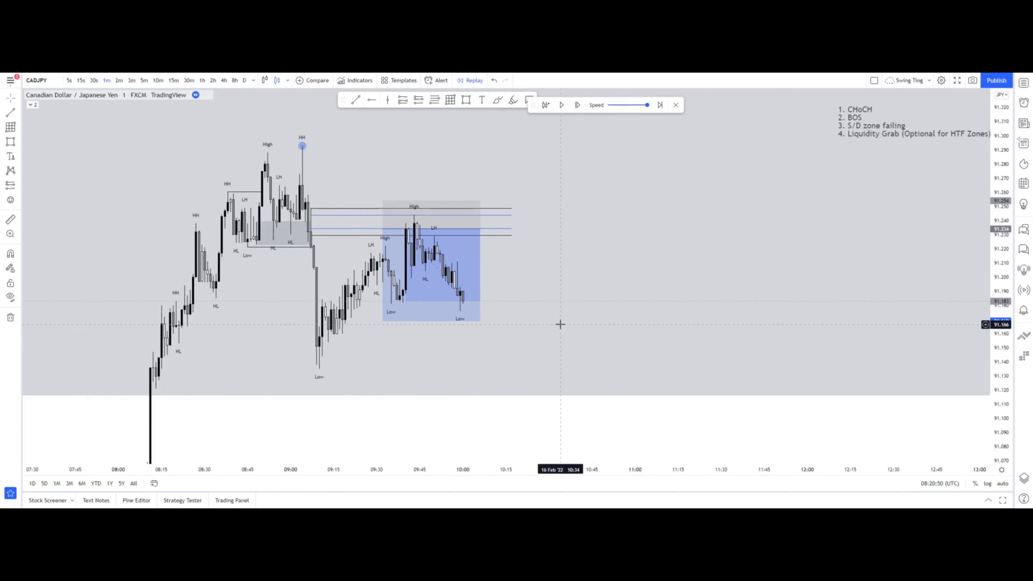
scroll(573, 324, "up", 1)
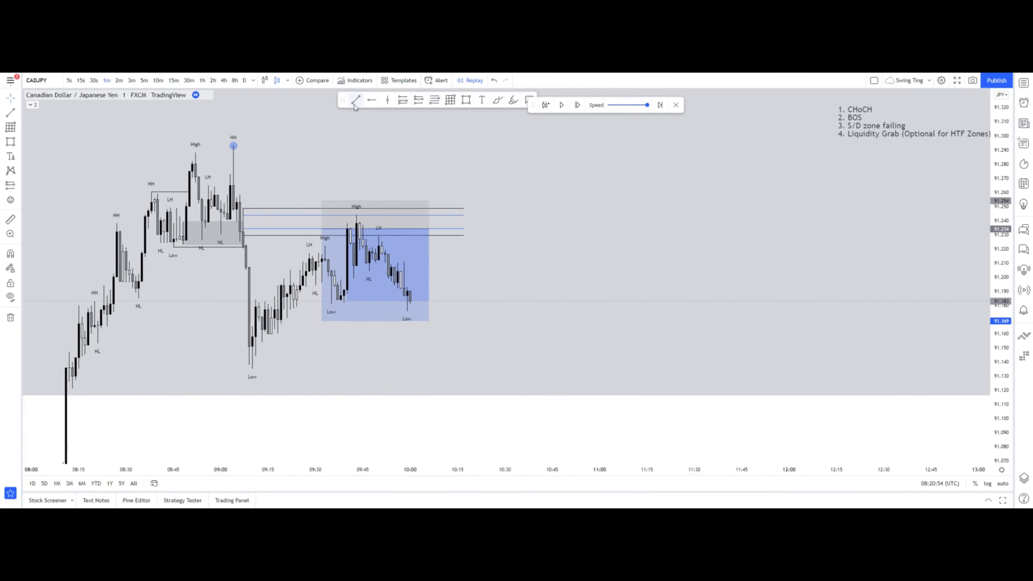
left_click(496, 102)
left_click(326, 302)
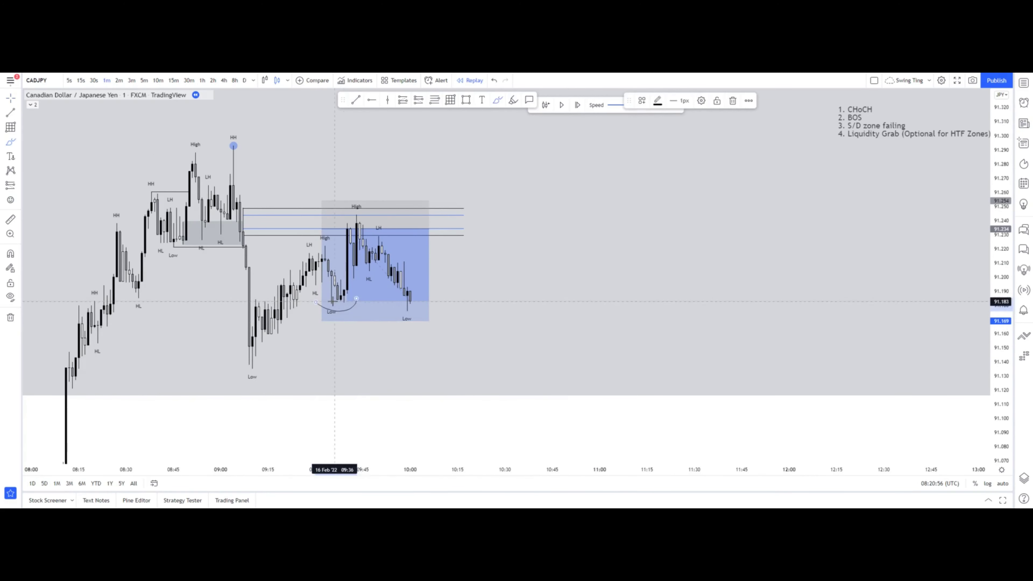
left_click_drag(375, 297, 401, 306)
left_click_drag(396, 229, 550, 221)
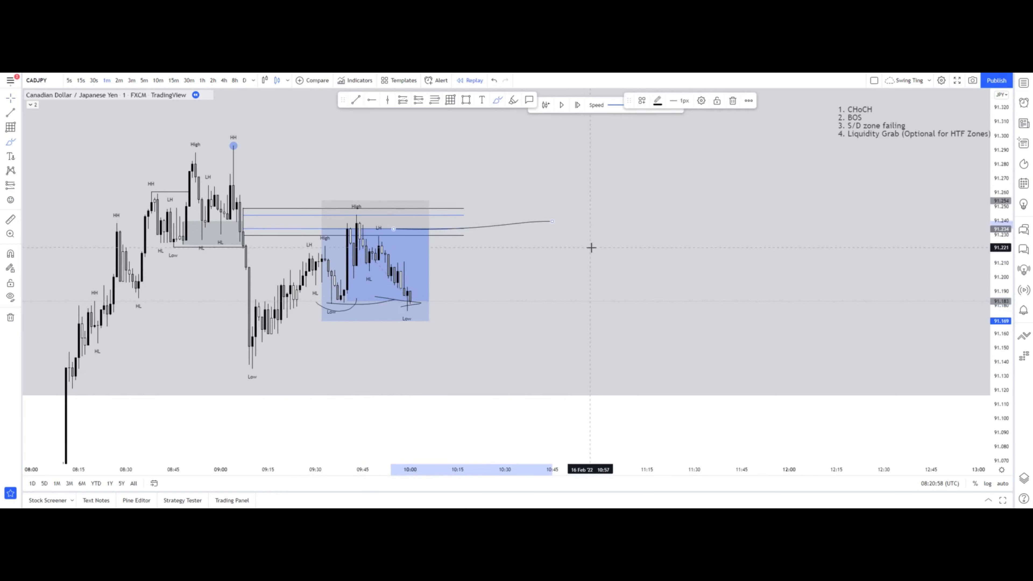
key("ctrl+z")
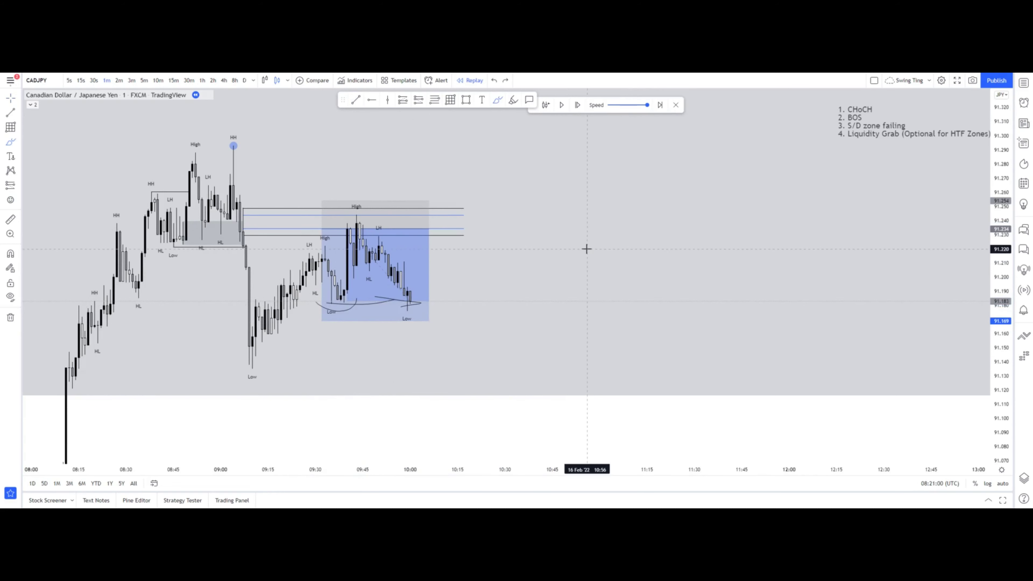
left_click(228, 364)
left_click(283, 353)
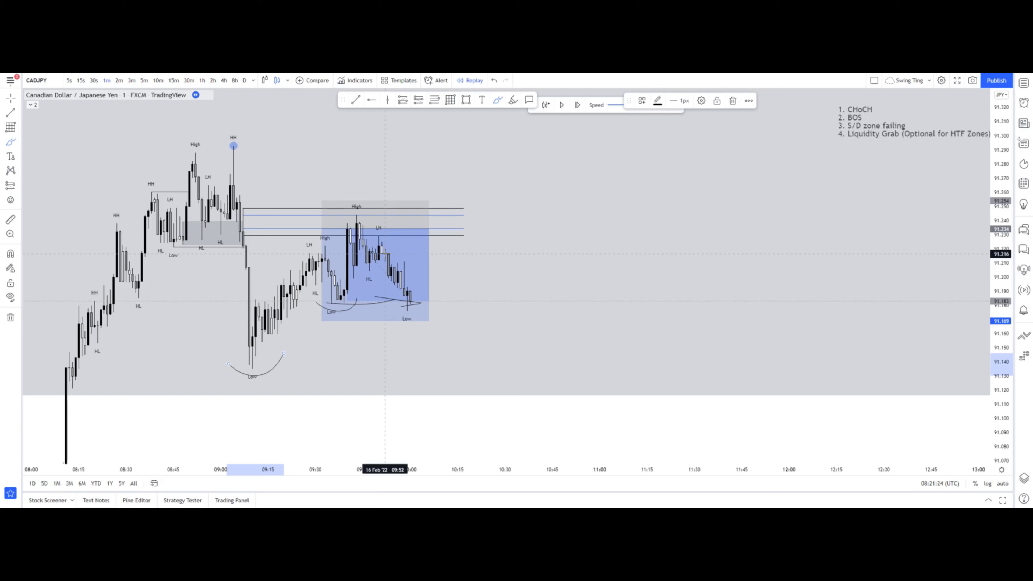
key("ctrl+z")
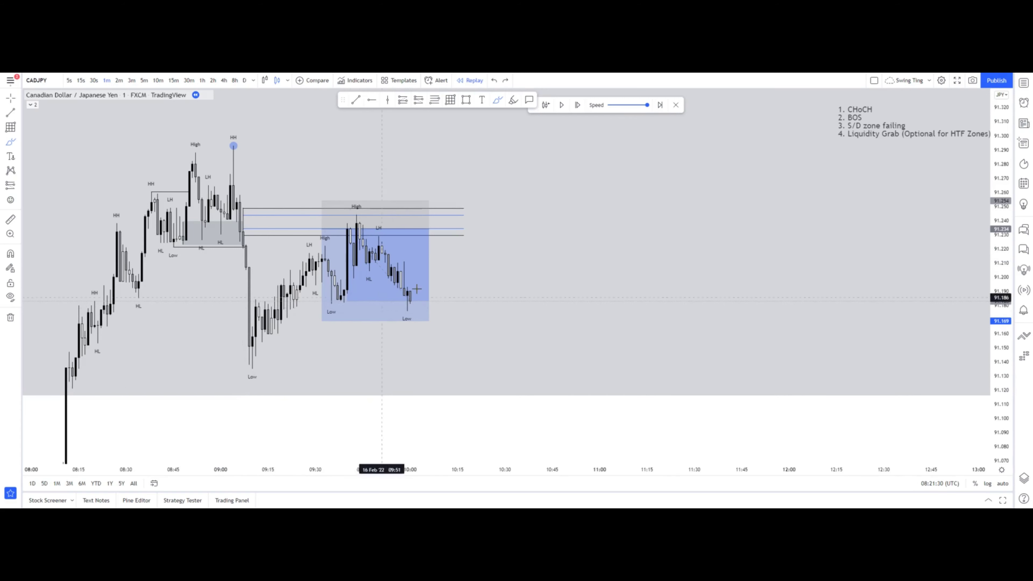
Brush arcs beneath the 09:35 low and the 09:10 low, and undo both.
left_click_drag(320, 304, 347, 306)
left_click_drag(234, 364, 290, 364)
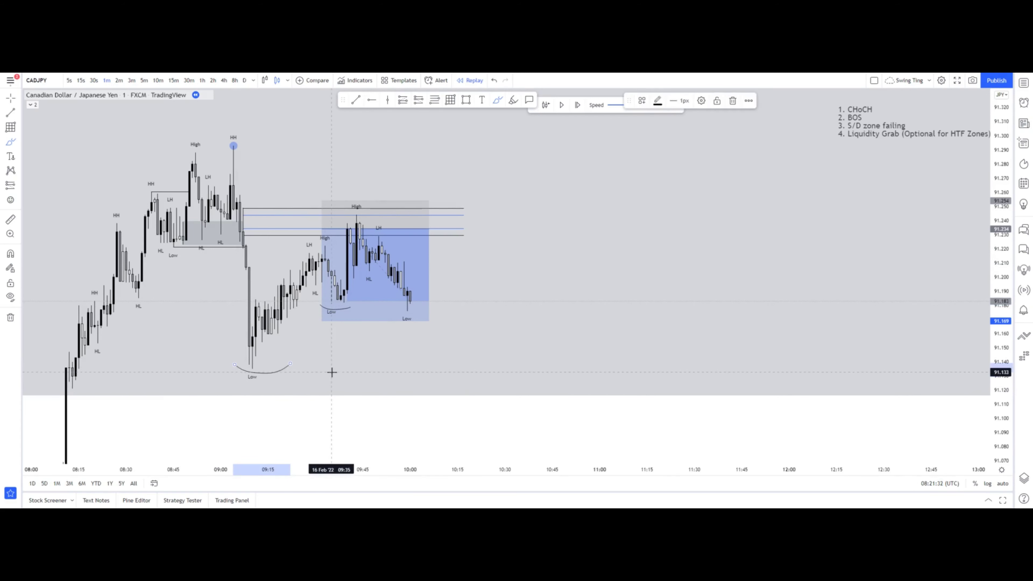
key("ctrl+z")
key("ctrl+z")
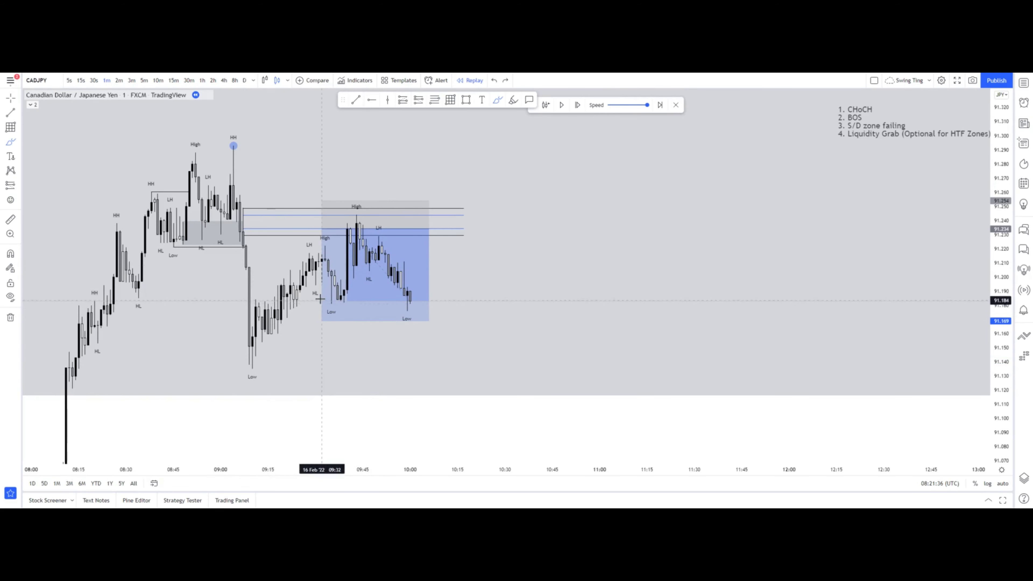
Brush arcs under the 09:35 and 09:10 lows with a line extending forward from each low, and undo all of them.
key("ctrl+y")
key("ctrl+y")
left_click_drag(245, 373, 542, 382)
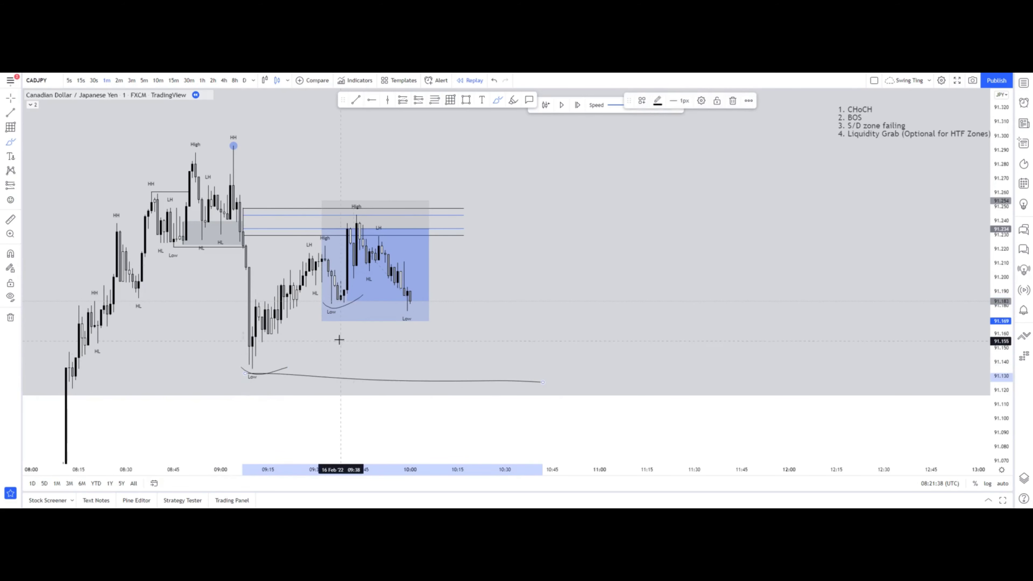
left_click_drag(323, 302, 442, 301)
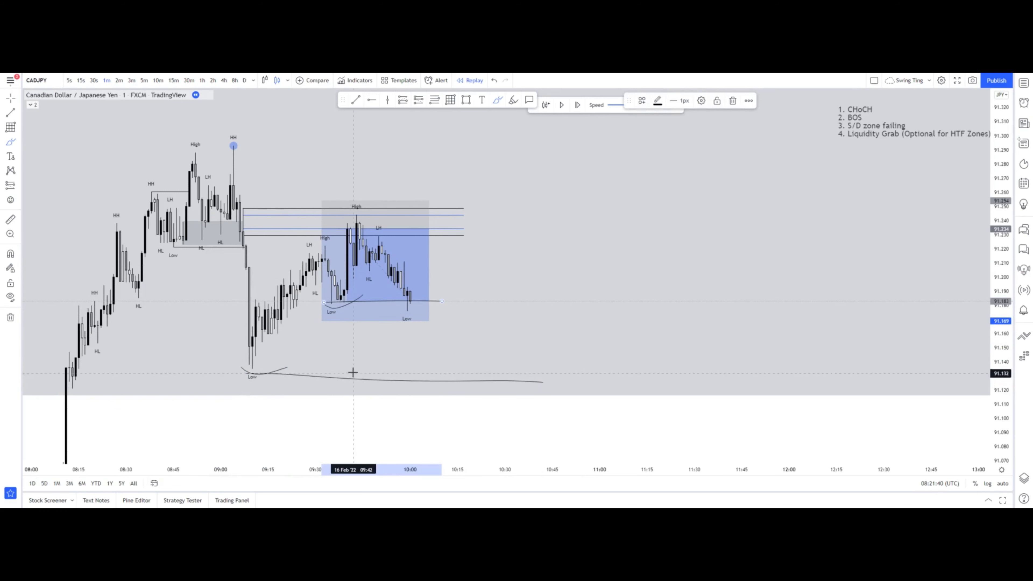
key("ctrl+z")
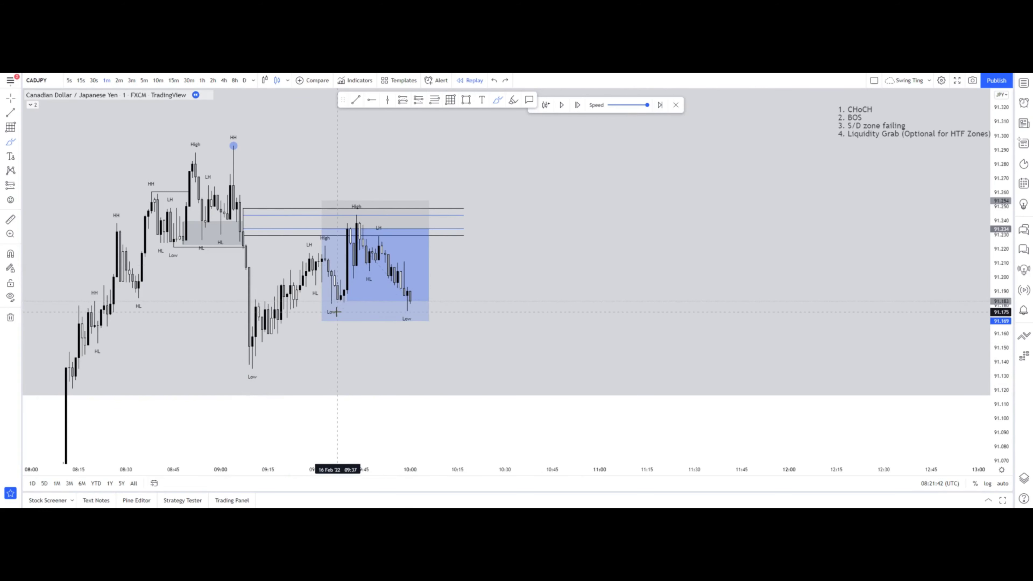
Extend the short position's right edge to about 11:00 and, on the 1-hour chart, further to about 01:00 on 17 Feb.
left_click(8, 100)
left_click_drag(612, 284, 617, 251)
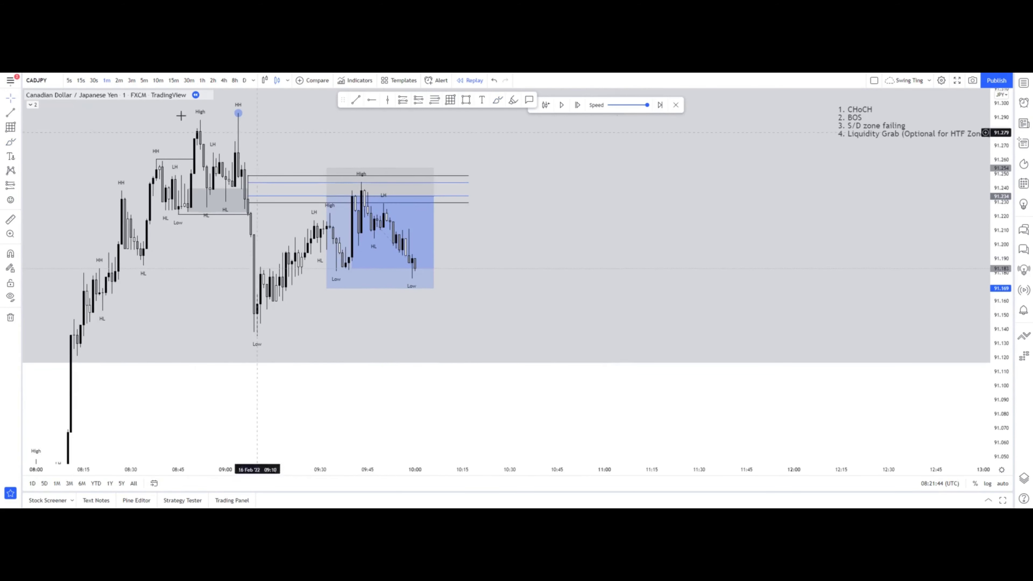
left_click_drag(433, 197, 611, 198)
left_click(630, 207)
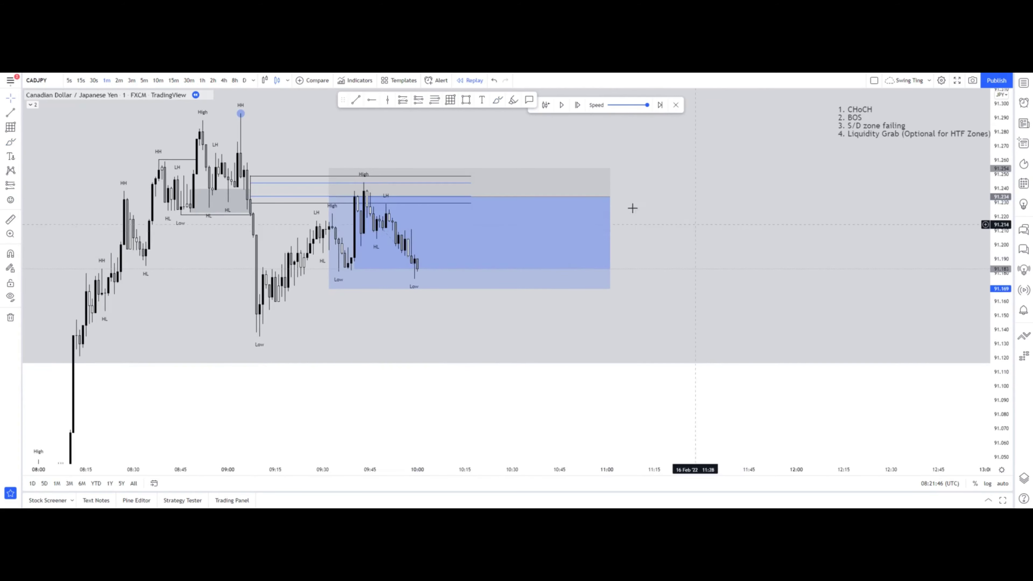
left_click(144, 81)
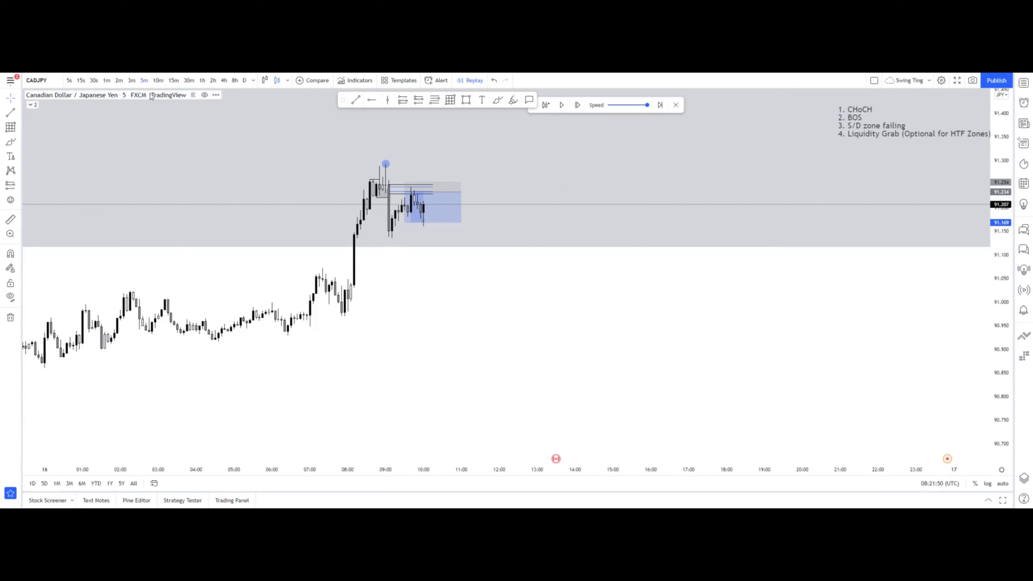
left_click(202, 80)
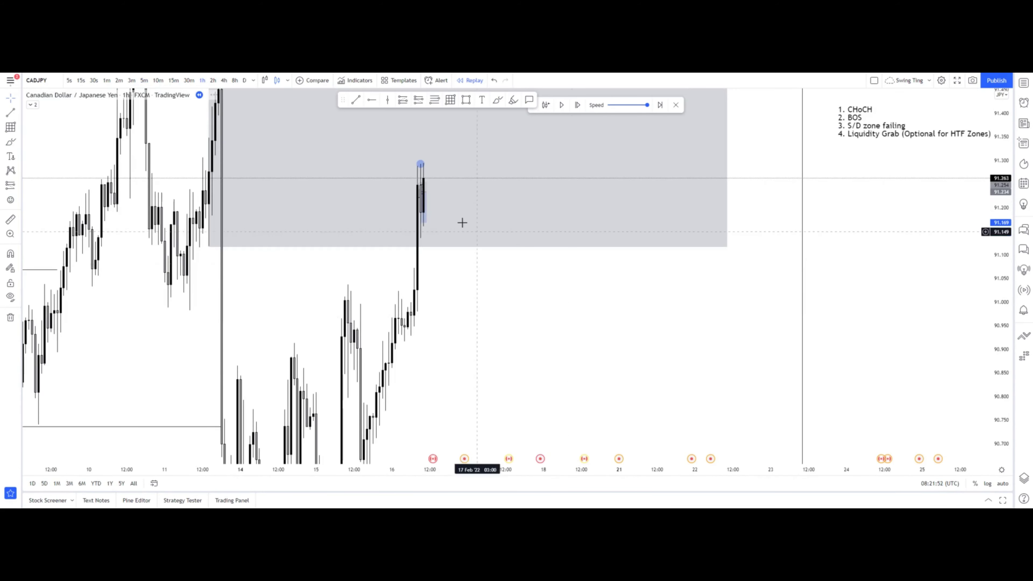
left_click_drag(427, 191, 470, 191)
left_click_drag(996, 270, 997, 382)
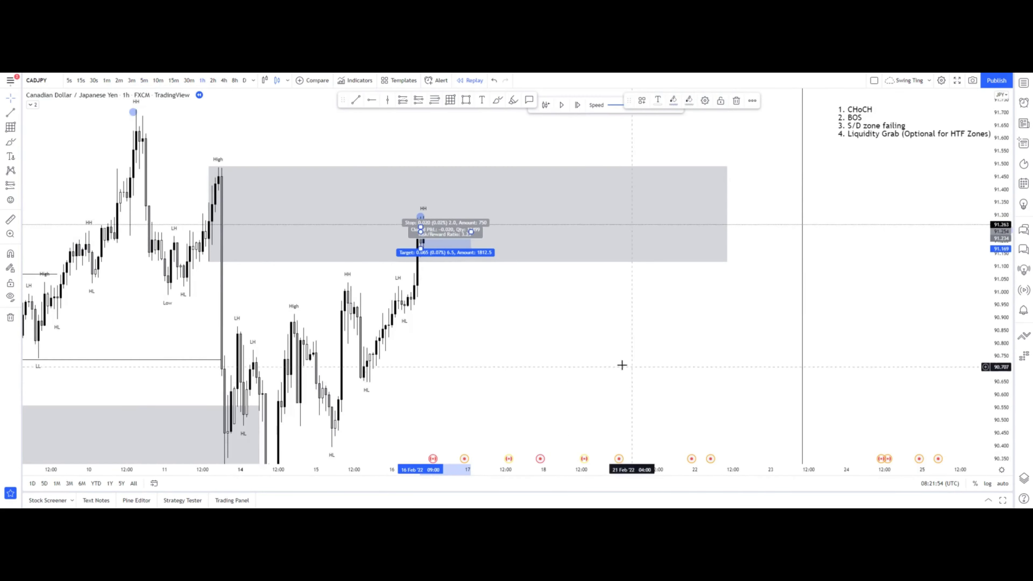
left_click_drag(623, 367, 654, 331)
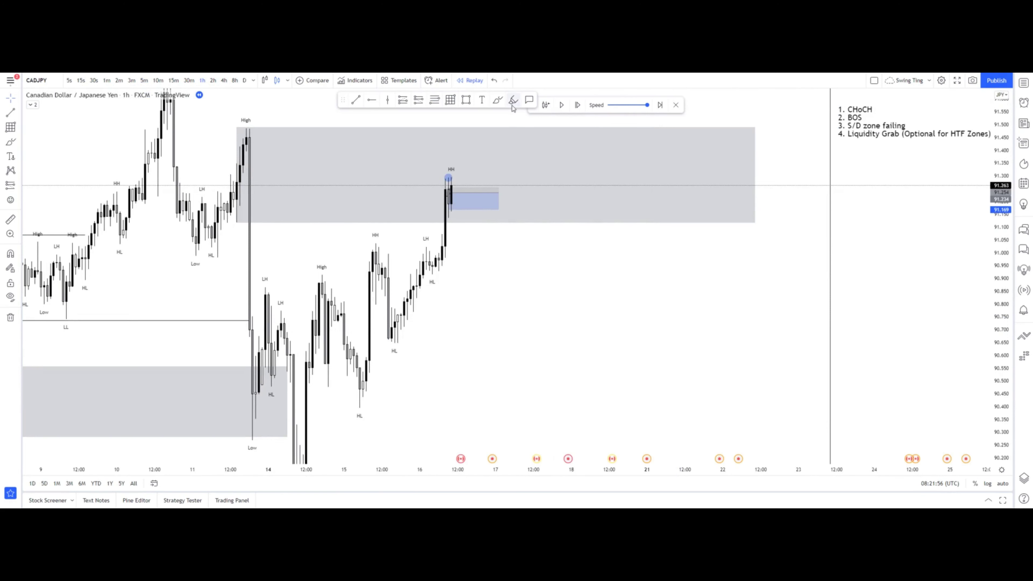
Brush an arc beneath each of the two 15 Feb higher lows on the 1-hour chart.
left_click(499, 101)
key("Delete")
mouse_move(380, 339)
left_mouse_down()
mouse_move(398, 350)
mouse_move(411, 336)
left_mouse_up()
mouse_move(348, 404)
left_mouse_down()
mouse_move(365, 410)
mouse_move(379, 392)
left_mouse_up()
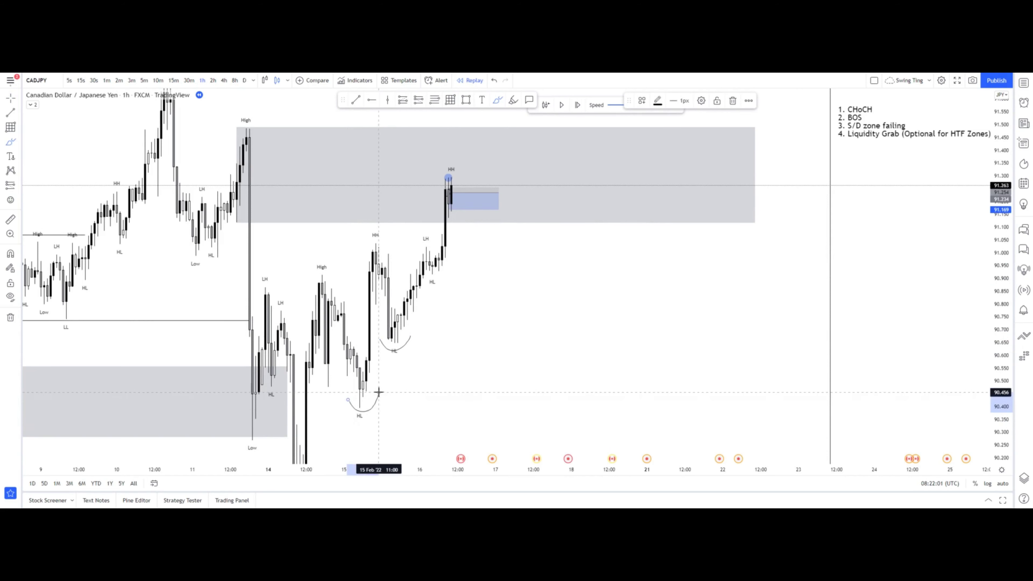
Draw a horizontal ray from the upper higher low at 90.648 and copy it to the lower higher low at about 90.394.
left_click(373, 101)
left_click(394, 343)
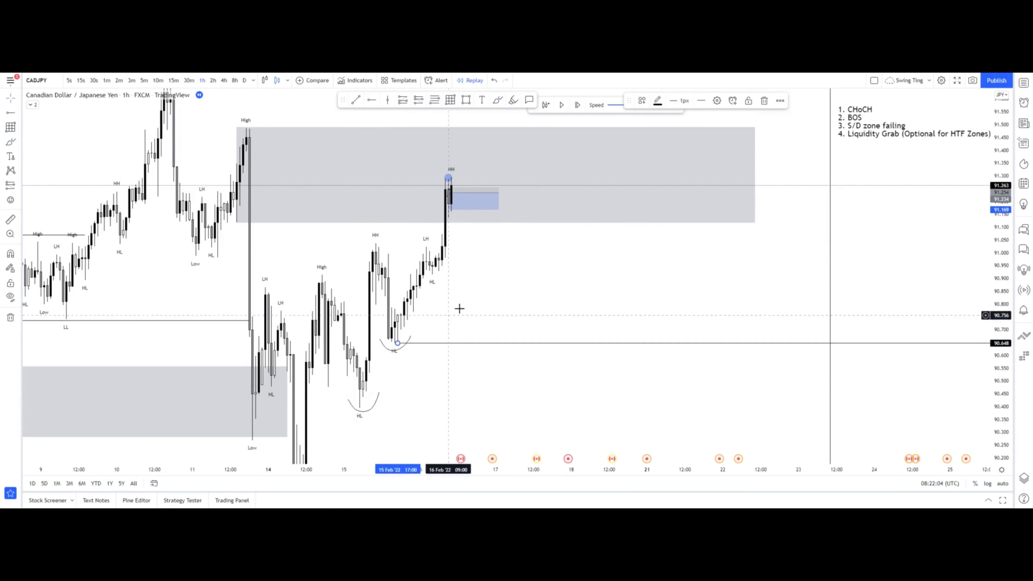
left_click_drag(433, 343, 395, 407, "ctrl")
left_click_drag(433, 377, 425, 329)
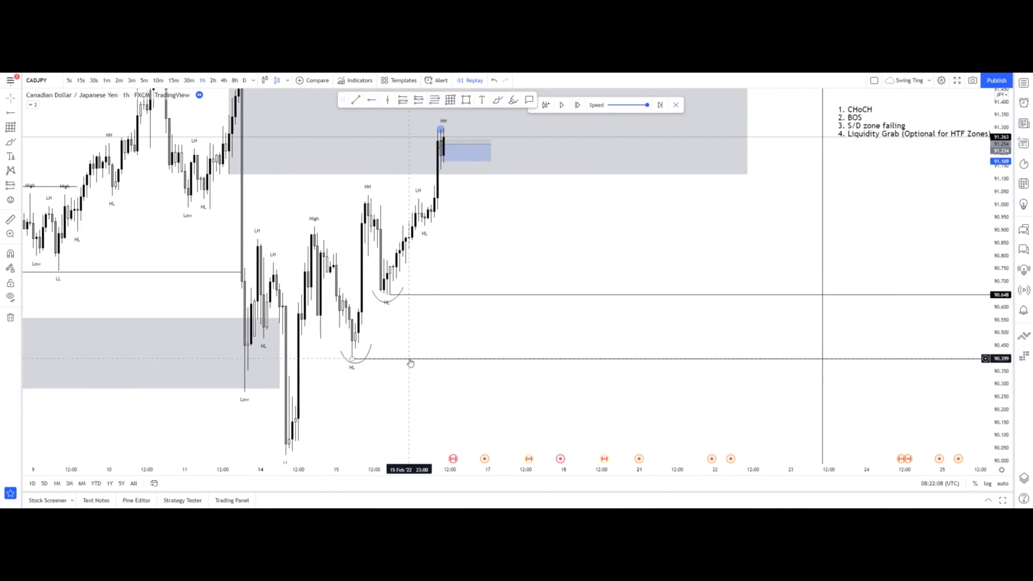
left_click(415, 353)
left_click_drag(162, 144, 155, 162)
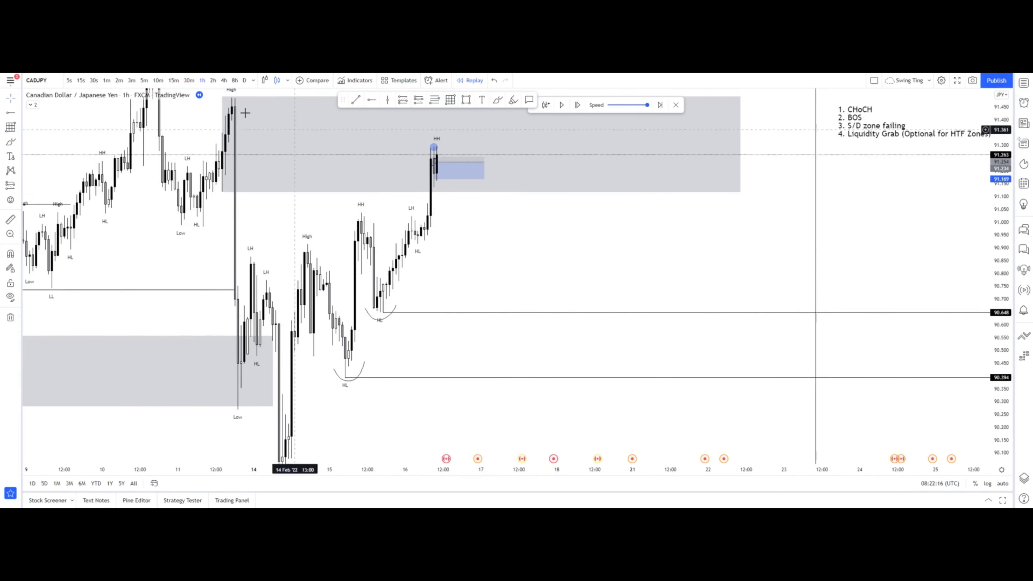
Switch to the 5-minute chart around the short position and advance the replay bar by bar to about 11:00 on 16 Feb.
left_click(158, 80)
left_click(144, 81)
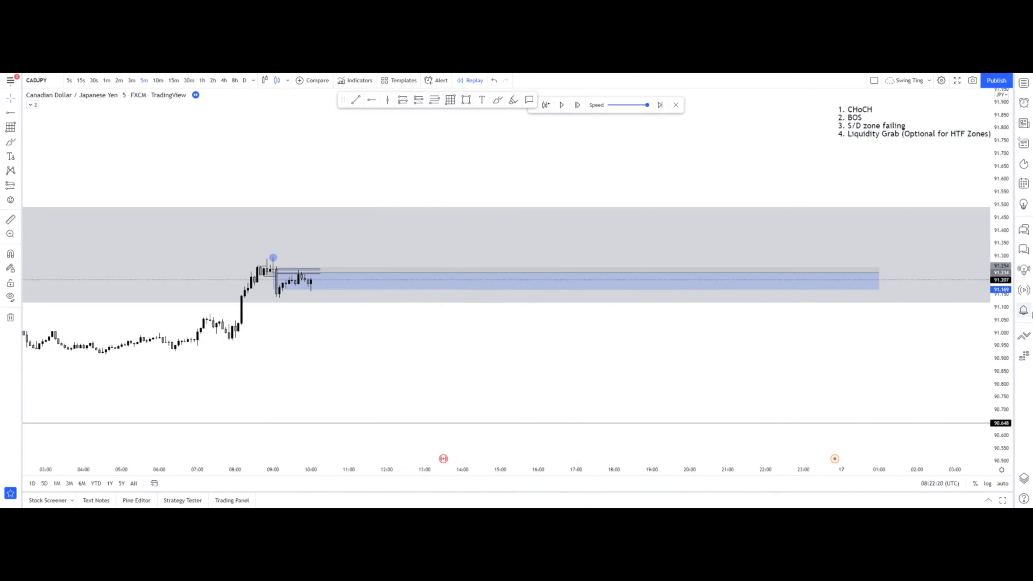
left_click_drag(865, 258, 424, 258)
left_click_drag(531, 258, 814, 231)
left_click_drag(1001, 279, 1000, 163)
left_click_drag(792, 174, 797, 212)
scroll(797, 212, "up", 5)
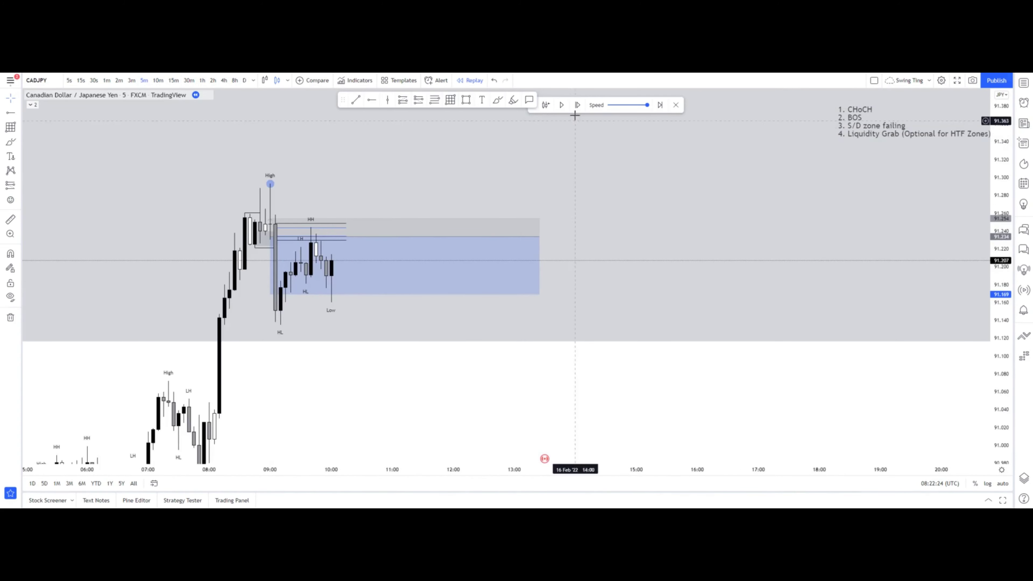
left_click(577, 106)
left_click(578, 106)
left_click(577, 105)
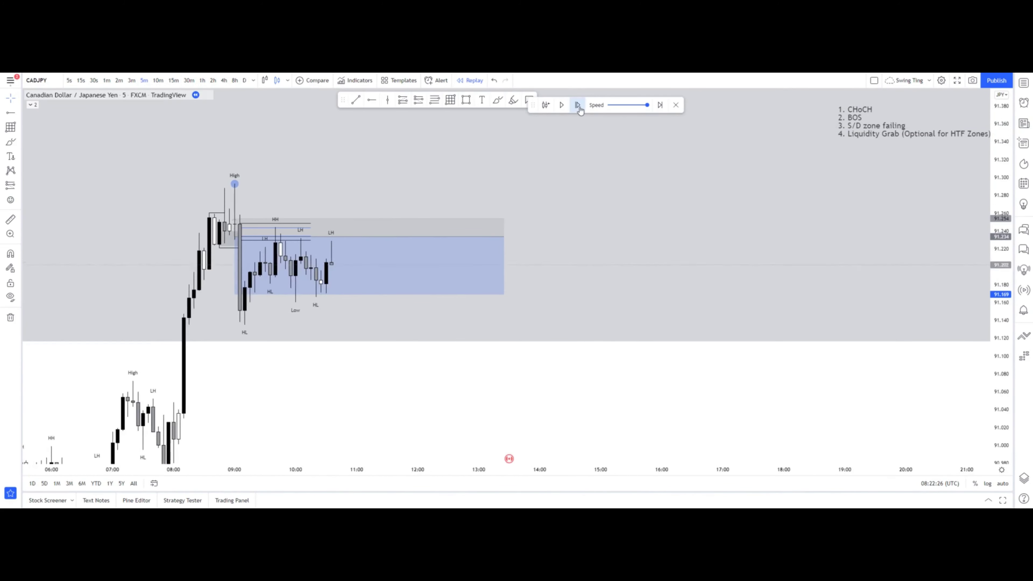
left_click(578, 106)
left_click(577, 106)
left_click(577, 106)
left_click(578, 105)
On the 1-minute chart, shift the short position to start at 09:45 and shorten its right edge to about 10:30.
left_click_drag(487, 186, 527, 187)
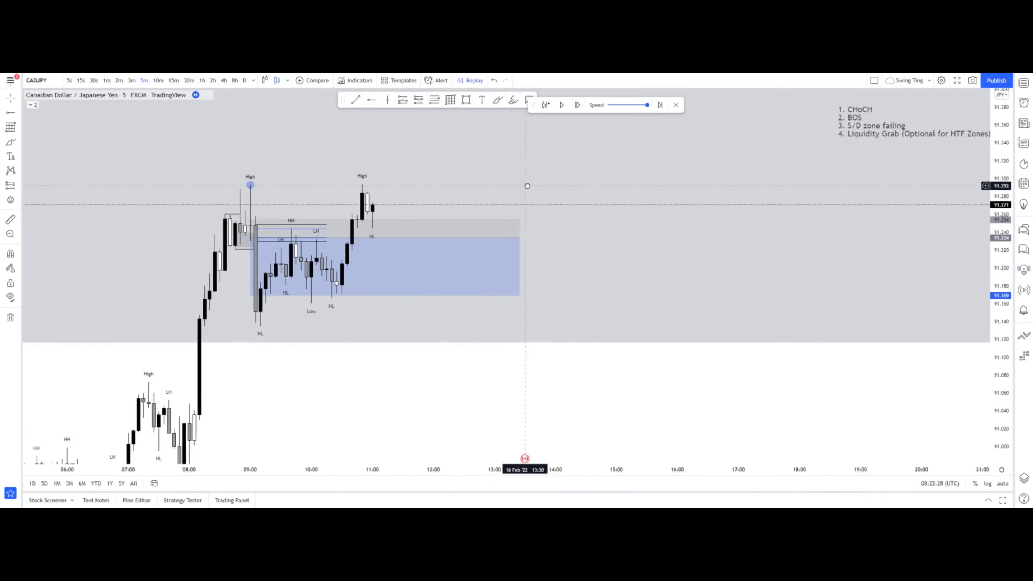
scroll(530, 186, "down", 3)
left_click_drag(897, 354, 911, 314)
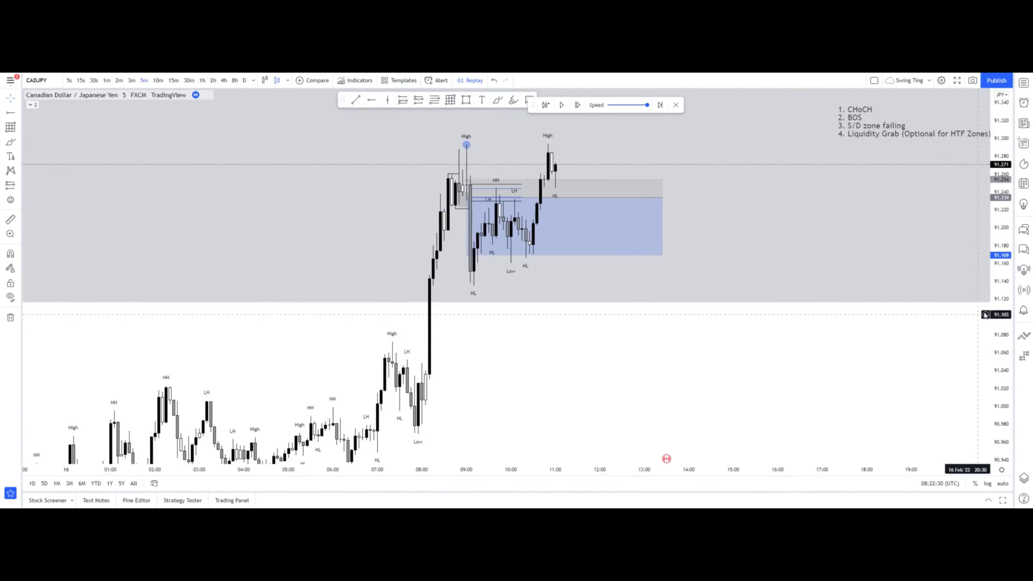
left_click_drag(1000, 311, 1000, 192)
left_click_drag(908, 188, 918, 315)
type("1")
key("Return")
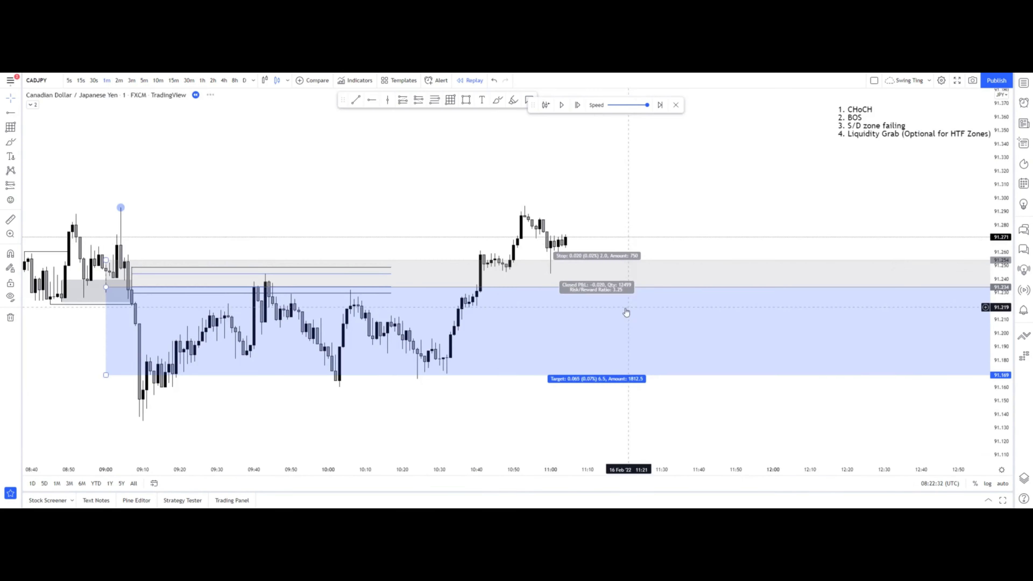
left_click_drag(325, 160, 323, 153)
scroll(444, 285, "down", 5)
left_click_drag(594, 368, 382, 352)
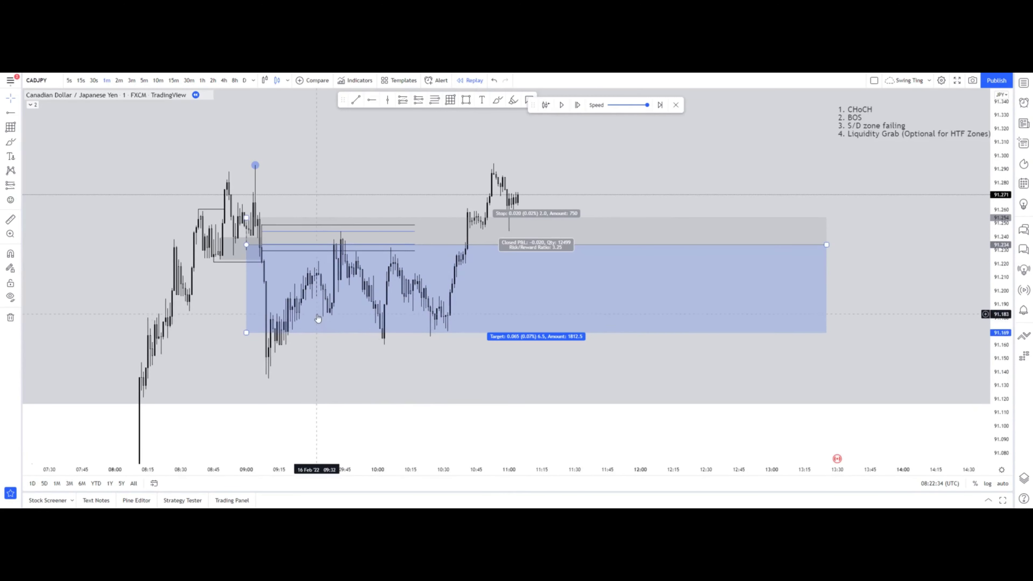
left_click_drag(329, 324, 428, 324)
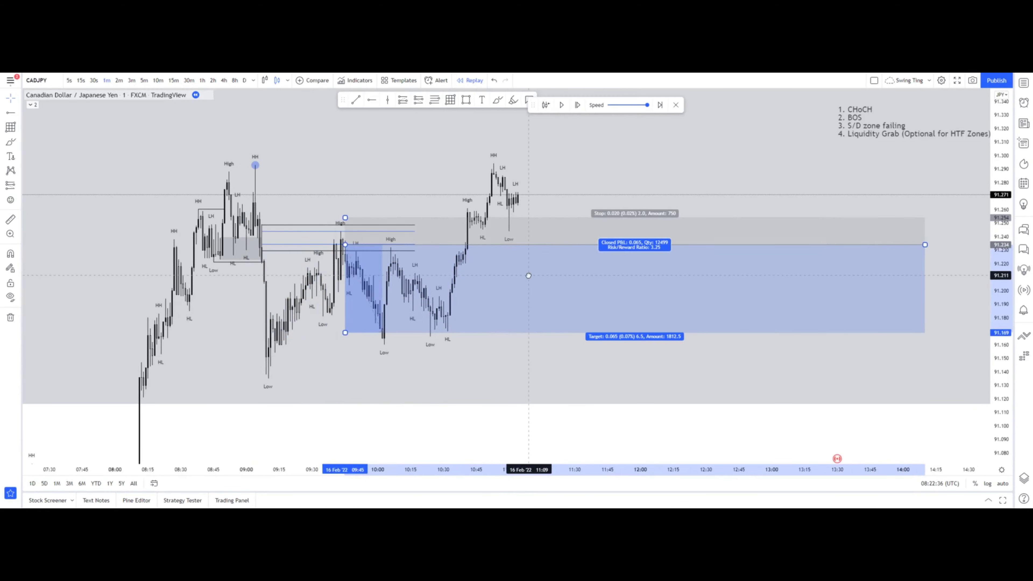
left_click_drag(925, 245, 443, 245)
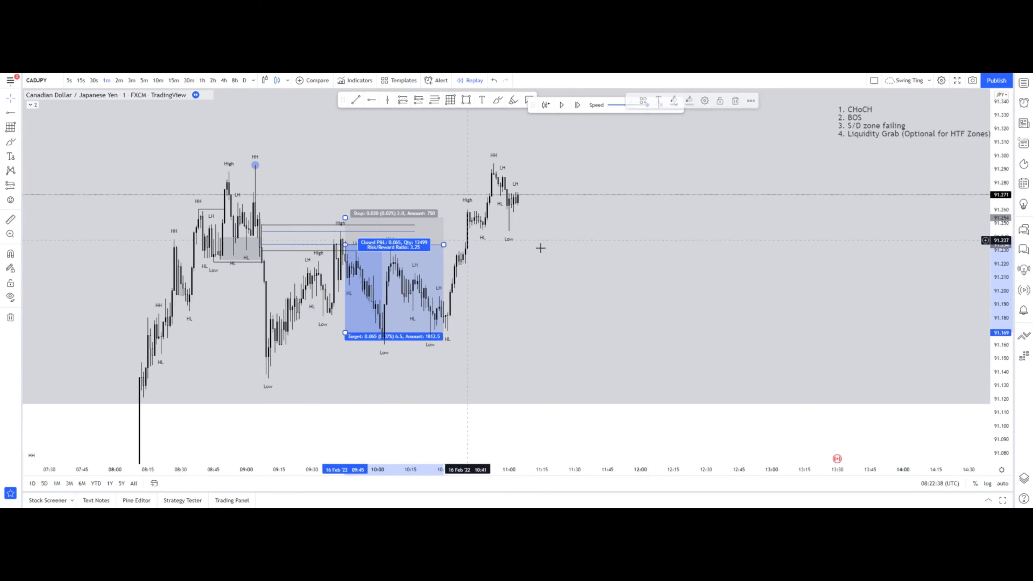
Draw a horizontal line from the low near 09:35 to about 10:00, at about 91.180.
left_click(540, 247)
left_click(375, 317)
left_click(327, 365)
Shorten the short position's right edge to about 10:19 and pull its target up to about 91.233, just below the entry.
left_click_drag(444, 244, 419, 245)
left_click_drag(345, 332, 345, 252)
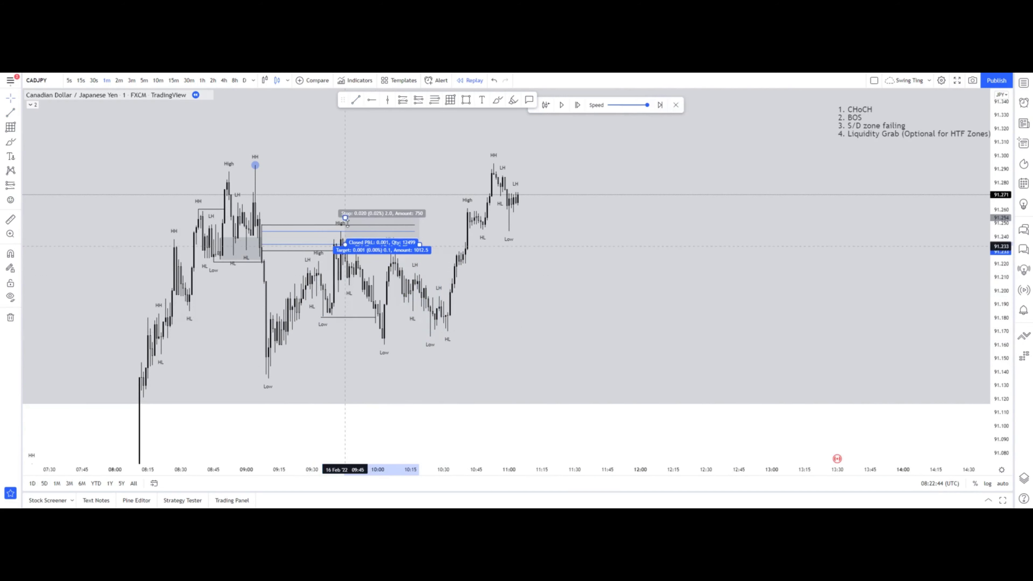
left_click(558, 276)
left_click_drag(531, 272, 513, 271)
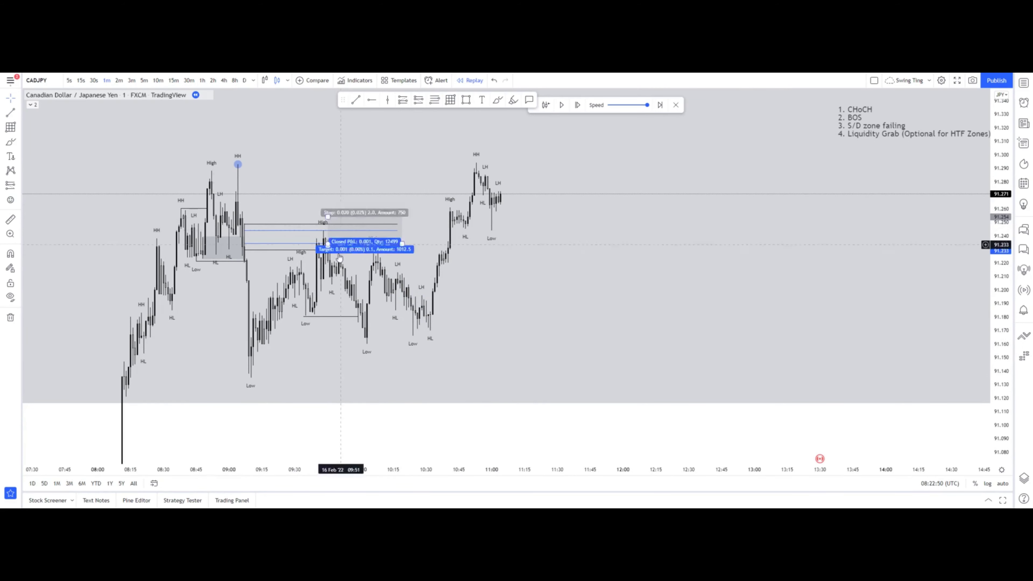
left_click_drag(519, 300, 521, 311)
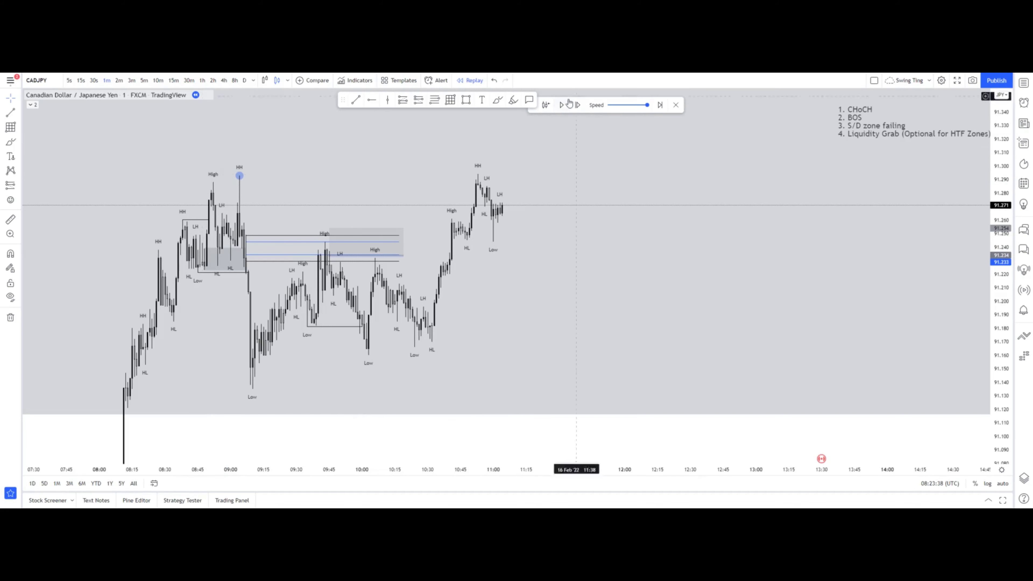
Advance the replay bar by bar on the 1-minute chart to about 11:16.
scroll(379, 178, "down", 2)
scroll(407, 181, "up", 3)
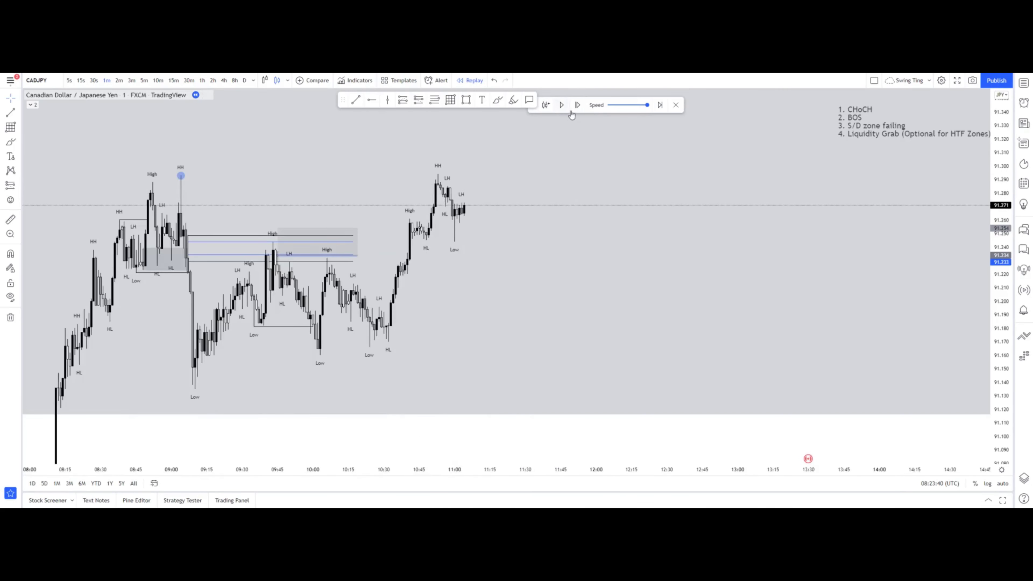
scroll(602, 238, "down", 1)
left_click_drag(623, 240, 496, 230)
scroll(549, 245, "down", 1)
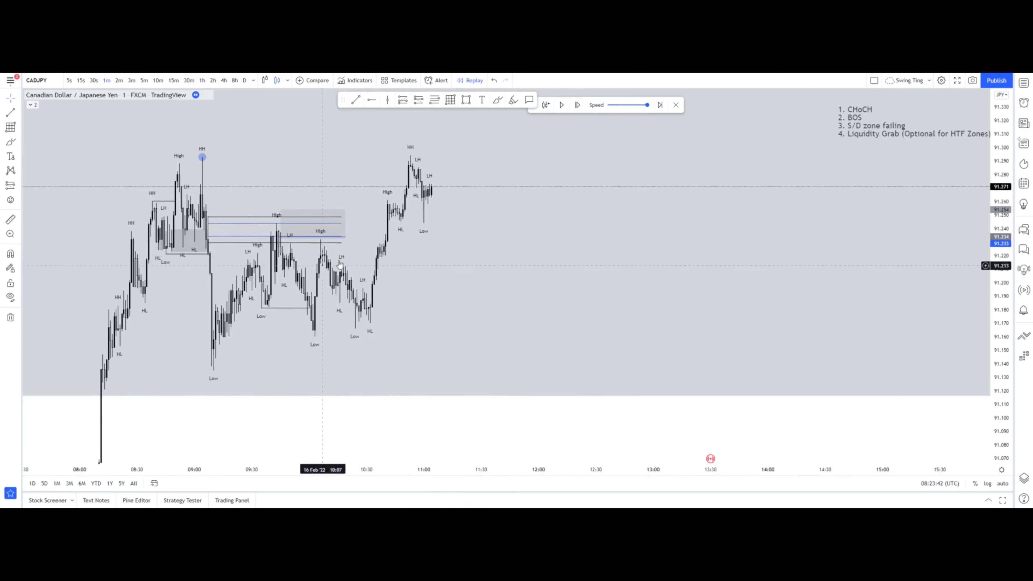
left_click(577, 105)
left_click(577, 105)
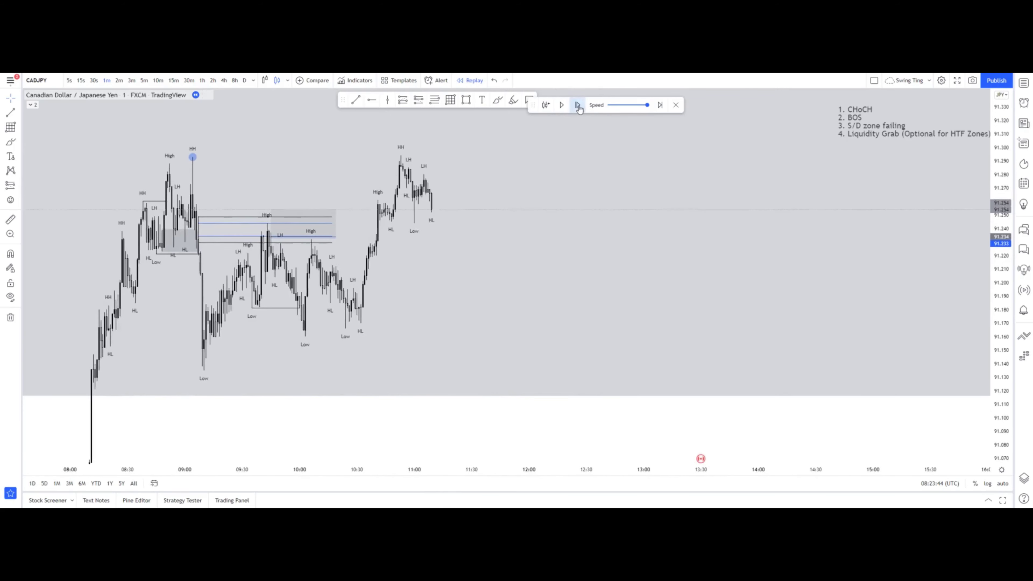
left_click(577, 105)
left_click(577, 105)
left_click(578, 105)
left_click(578, 105)
Draw a rectangle over the demand zone at the 10:48 higher low, from about 91.252 to 91.244 and extending to about 11:04.
scroll(563, 147, "up", 1)
left_click_drag(531, 199, 616, 233)
mouse_move(794, 300)
left_mouse_down()
mouse_move(779, 265)
mouse_move(787, 288)
left_mouse_up()
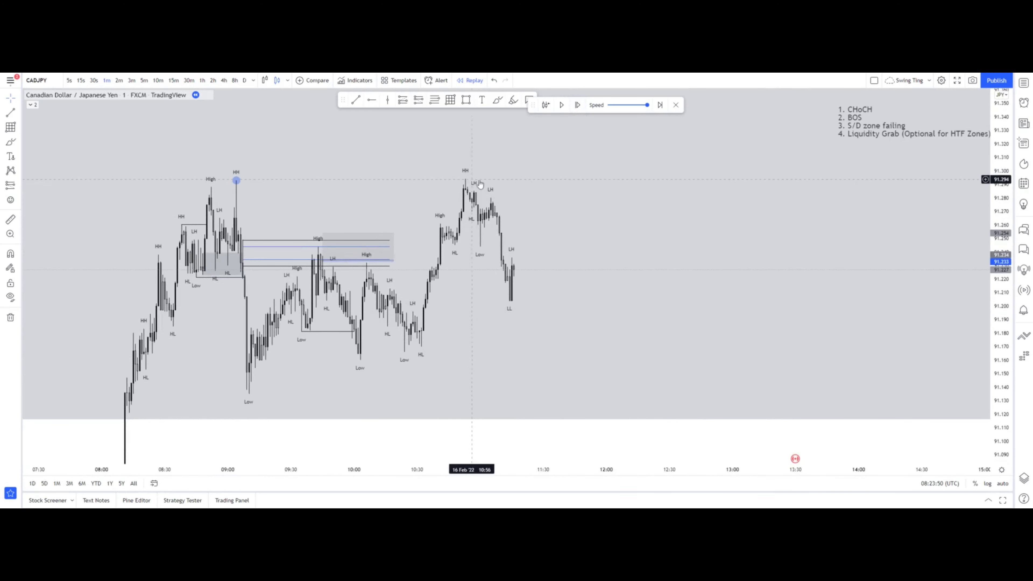
scroll(423, 118, "up", 1)
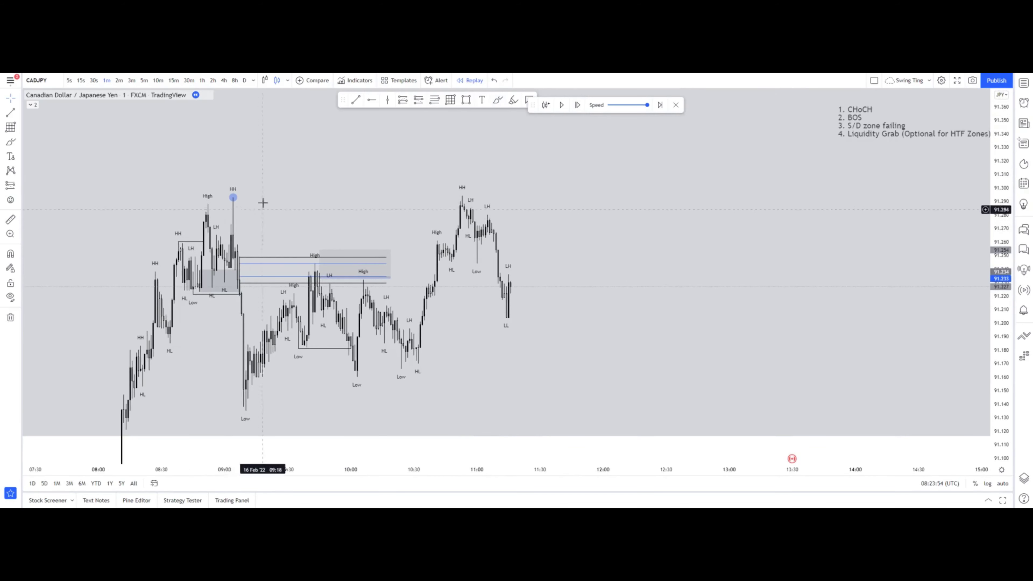
scroll(503, 210, "up", 3)
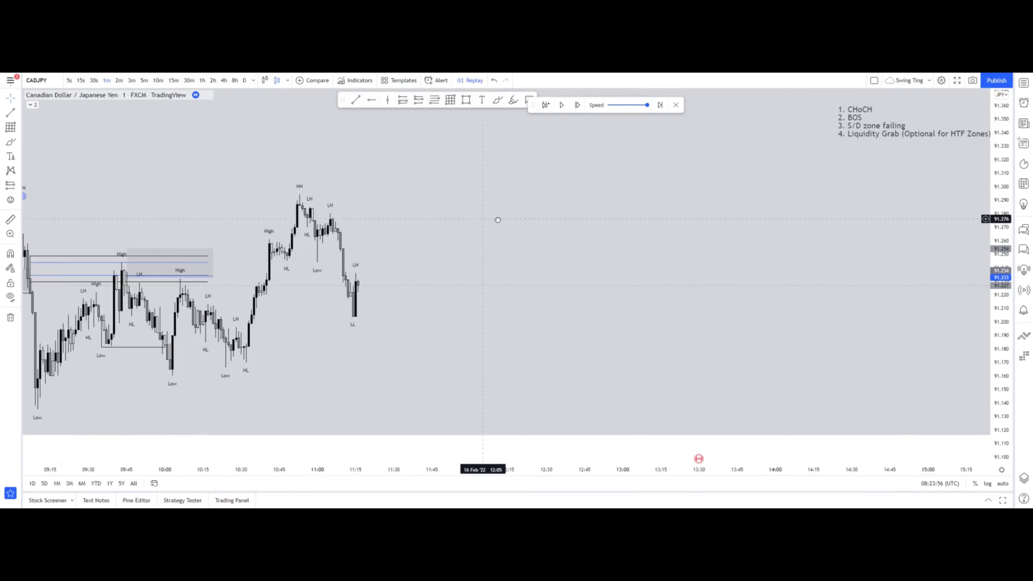
scroll(634, 219, "up", 3)
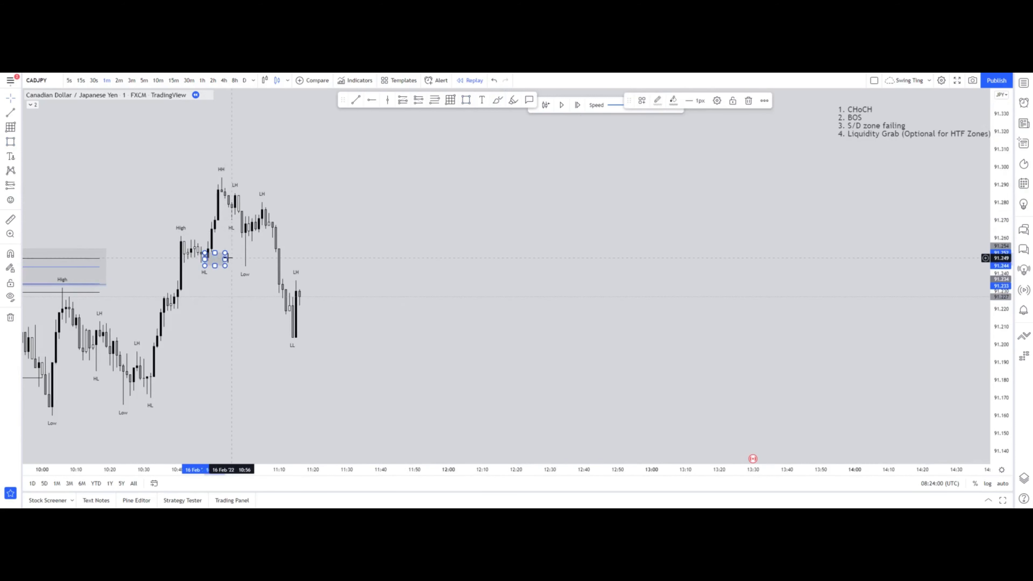
left_click(259, 265)
left_click_drag(256, 242, 290, 277)
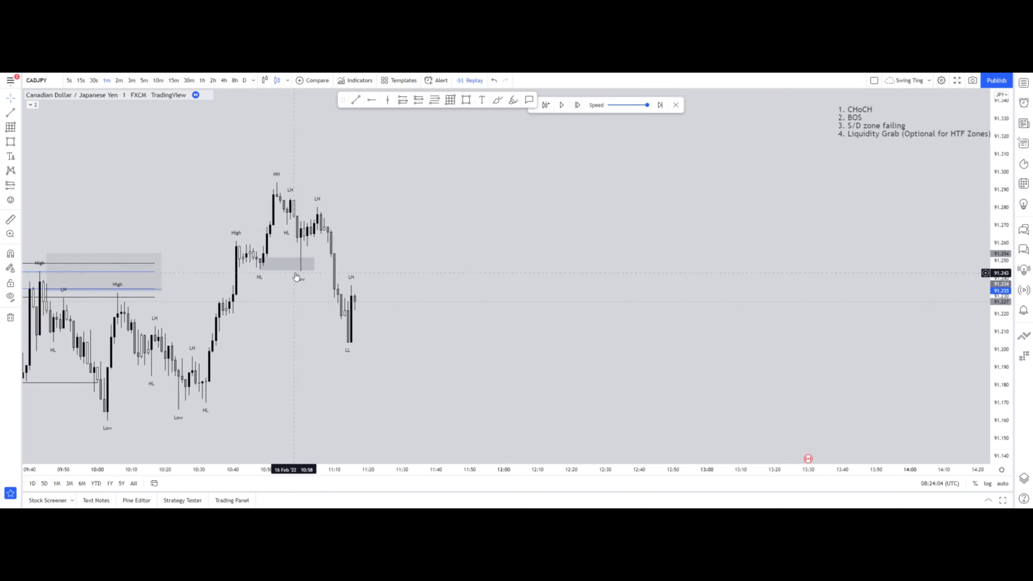
Mark horizontal lines at the 10:41 high and beneath the 10:48 demand zone, and extend the zone's rectangle to about 11:10.
left_click(11, 112)
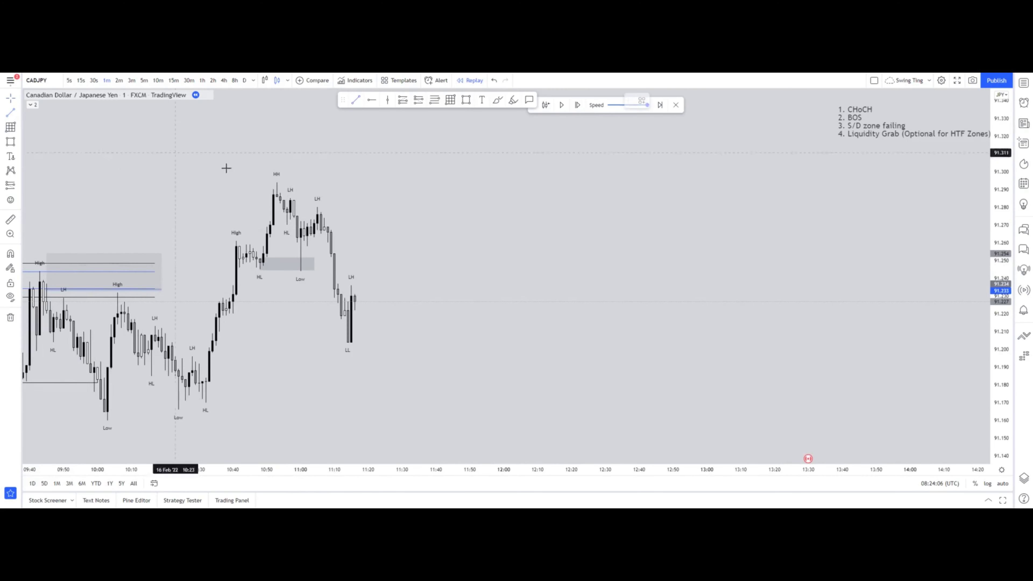
left_click(267, 241)
left_click(247, 228)
left_click_drag(253, 241, 334, 268, "ctrl")
left_click(418, 249)
left_click_drag(413, 245, 394, 244)
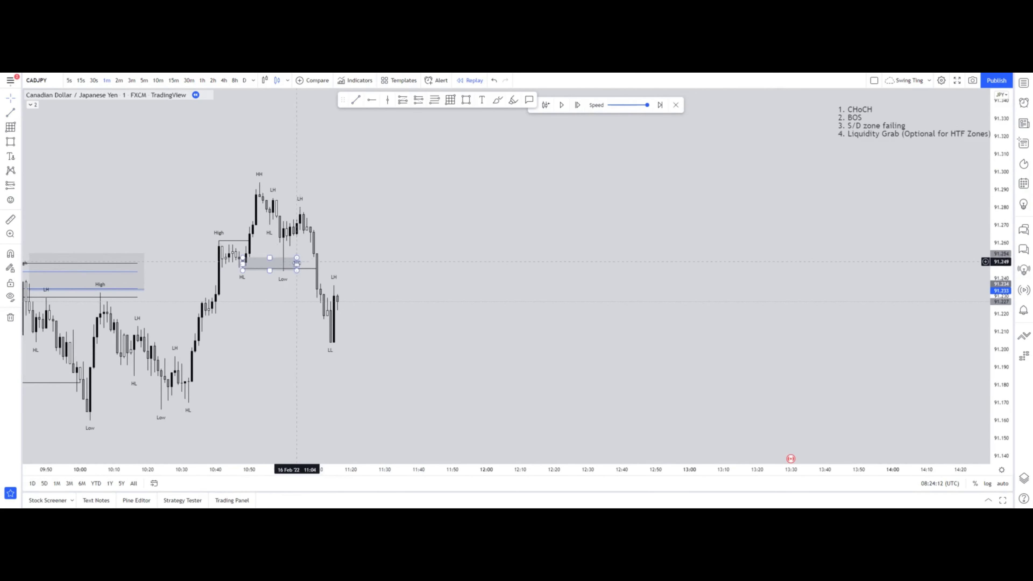
left_click_drag(297, 264, 314, 262)
left_click(371, 252)
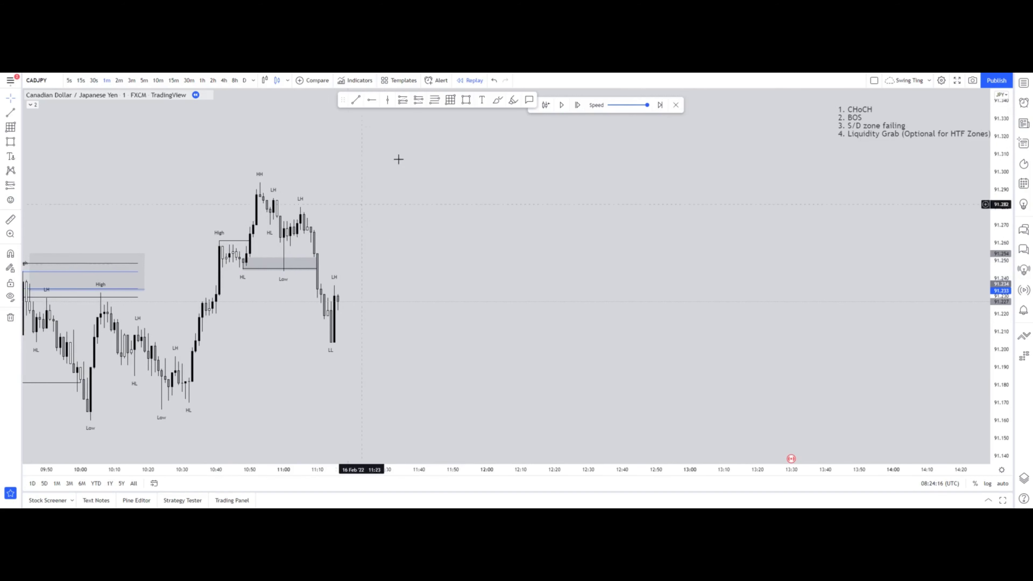
Draw a Gann box over the supply candles from about 11:08 to 12:42, between about 91.260 and 91.274.
left_click(463, 101)
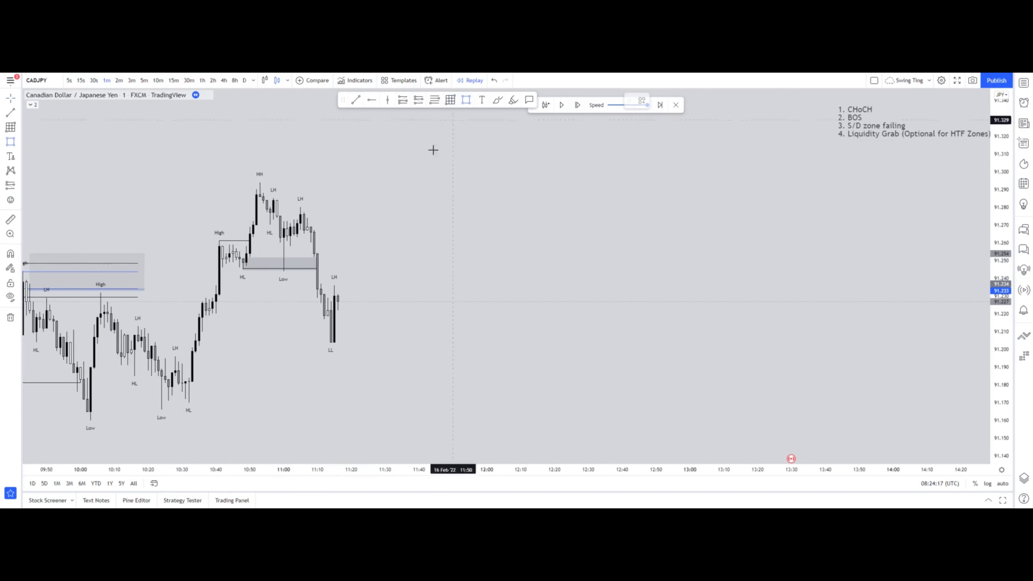
left_click(450, 100)
left_click_drag(310, 240, 629, 218)
left_click(646, 270)
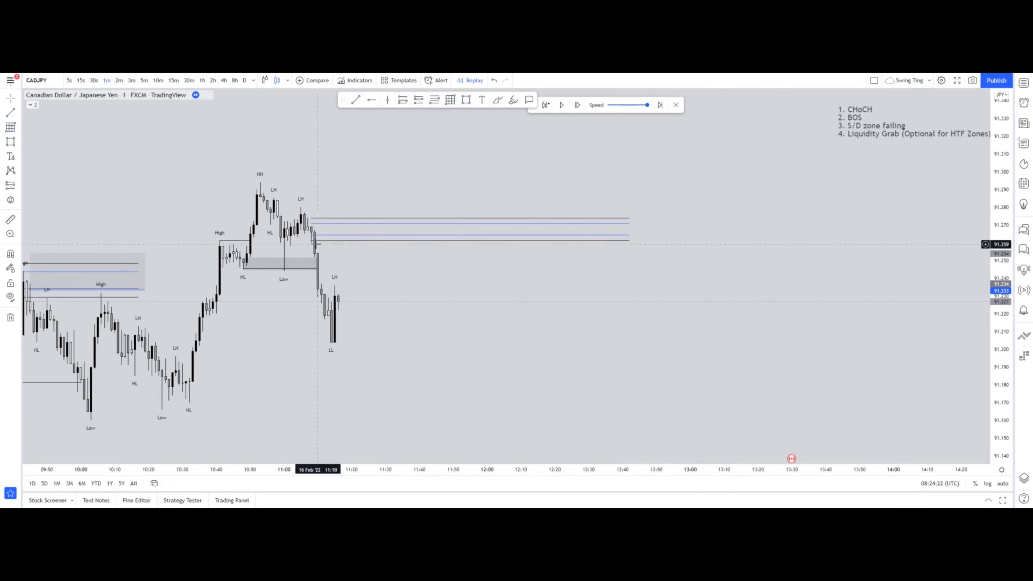
left_click_drag(311, 241, 312, 243)
Advance the replay bar by bar on the 1-minute chart to about 11:30.
left_click_drag(459, 244, 320, 217)
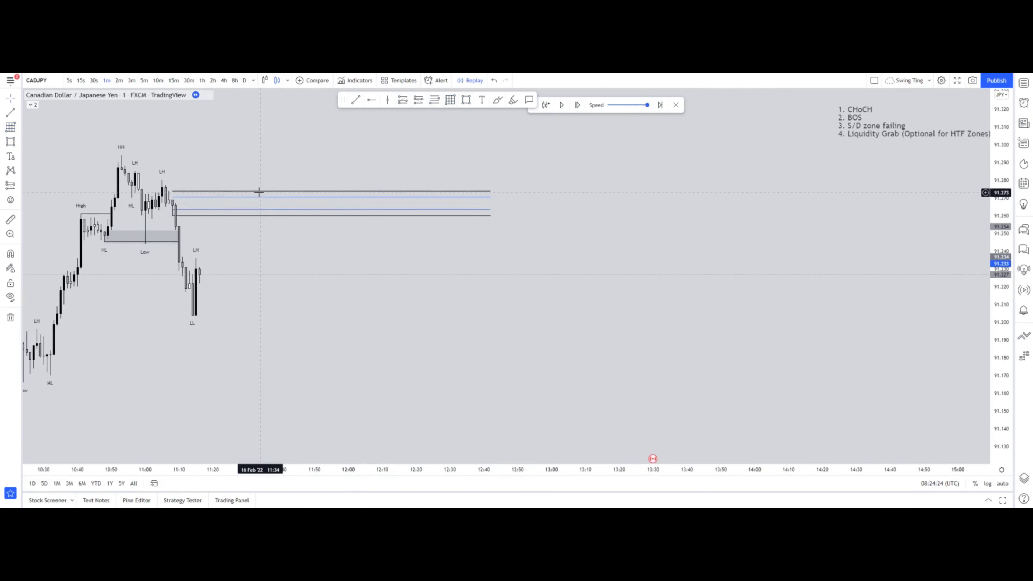
scroll(392, 261, "down", 5)
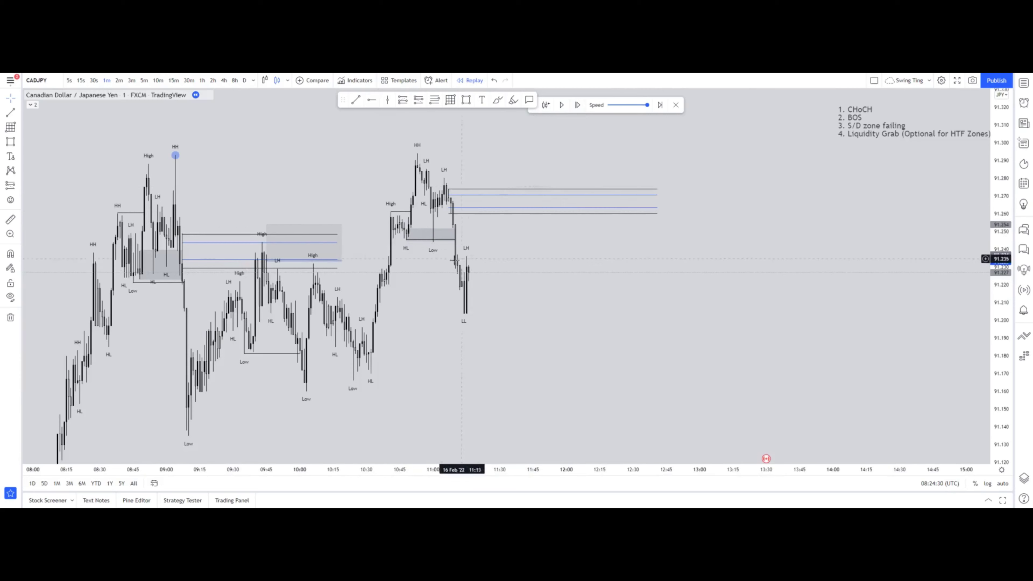
left_click(576, 105)
left_click(576, 106)
left_click(576, 105)
left_click(576, 106)
left_click(576, 106)
left_click(576, 107)
left_click(576, 107)
left_click(576, 107)
left_click_drag(475, 274, 473, 263)
On the 2-minute chart, draw a rectangle over the 10:30 demand zone from about 91.192 to 91.171, extended to about 12:03.
left_click(120, 81)
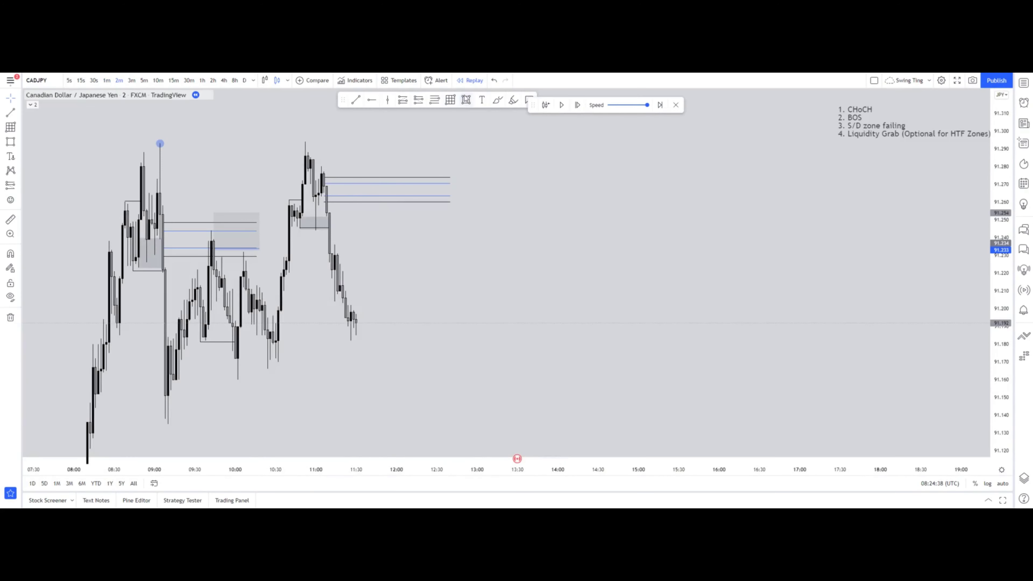
left_click(306, 359)
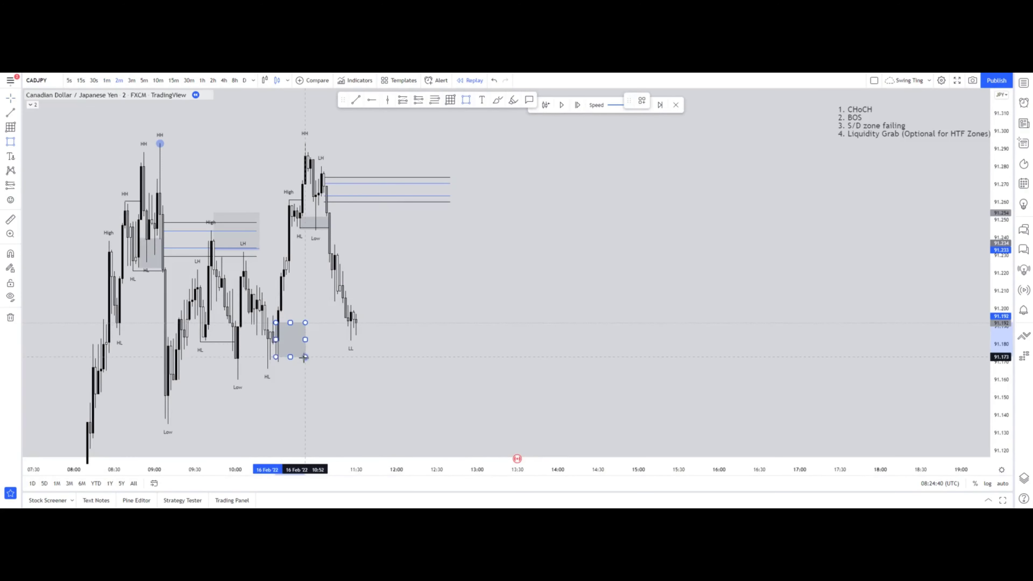
left_click_drag(305, 342, 404, 341)
left_click(478, 341)
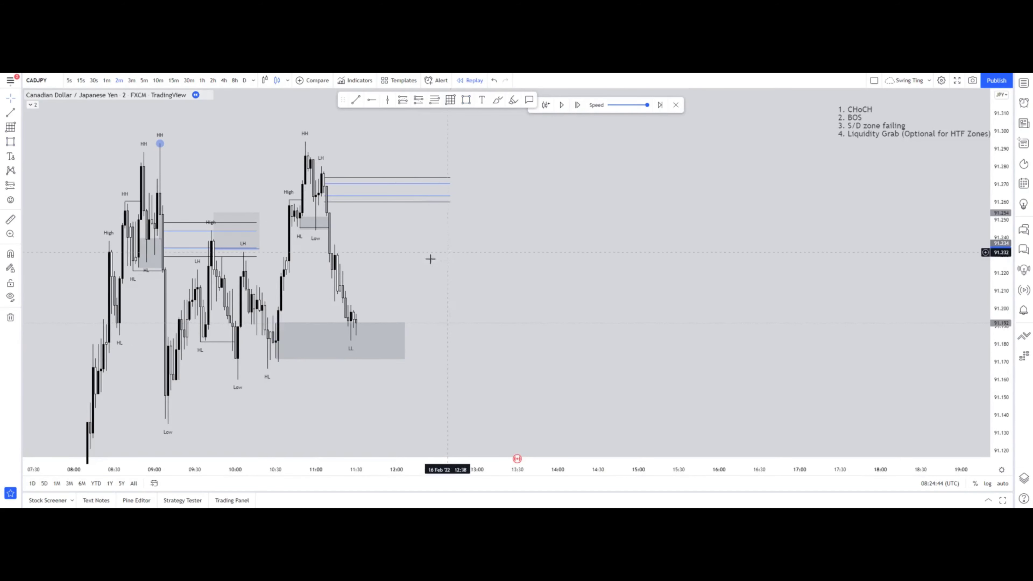
Advance the replay bar by bar on the 2-minute chart to about 12:08.
left_click(579, 105)
left_click(578, 105)
left_click(578, 105)
left_click(579, 105)
left_click(577, 105)
left_click(578, 105)
left_click(578, 105)
left_click(578, 105)
left_click(578, 105)
left_click(582, 108)
left_click(582, 108)
left_click(582, 108)
left_click(581, 108)
left_click(582, 108)
left_click(582, 108)
left_click(582, 108)
left_click(581, 109)
left_click(354, 336)
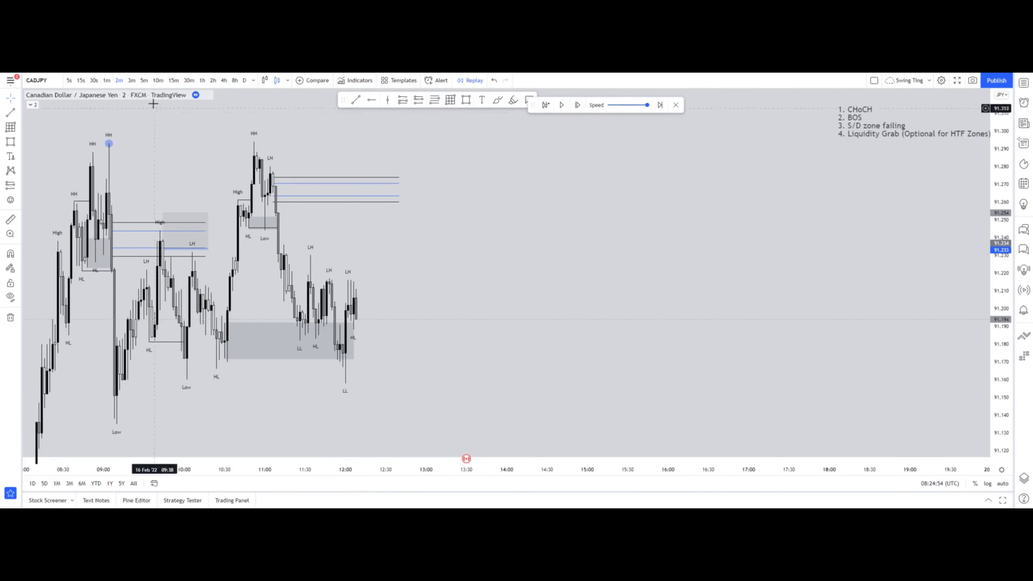
Return to the 1-minute chart and advance the replay bar by bar to about 12:20.
left_click(108, 81)
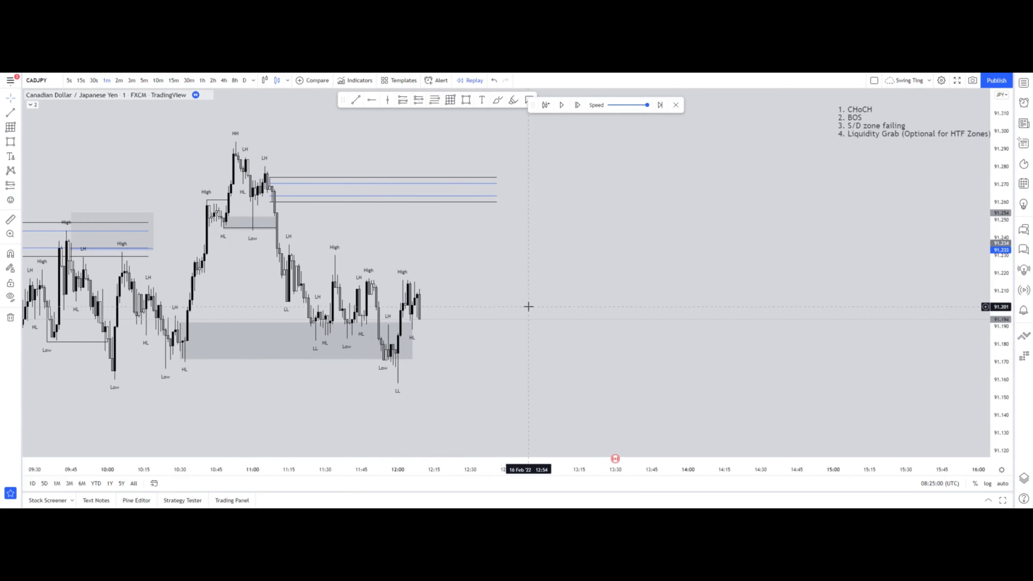
left_click(578, 105)
left_click(578, 105)
left_click(578, 105)
left_click(578, 105)
left_click(577, 105)
left_click(578, 105)
left_click(577, 104)
Brush strokes along the highs near 11:47 and 12:05, and brush a loop around the price action near 12:15.
left_click_drag(453, 324, 487, 301)
scroll(488, 292, "up", 1)
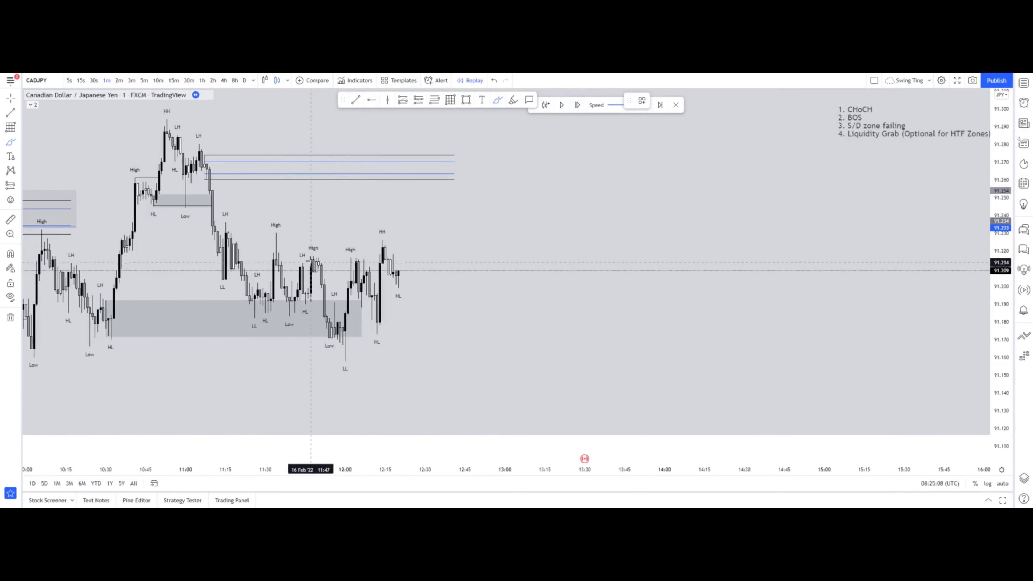
left_click_drag(312, 256, 371, 256)
left_click_drag(295, 262, 313, 264)
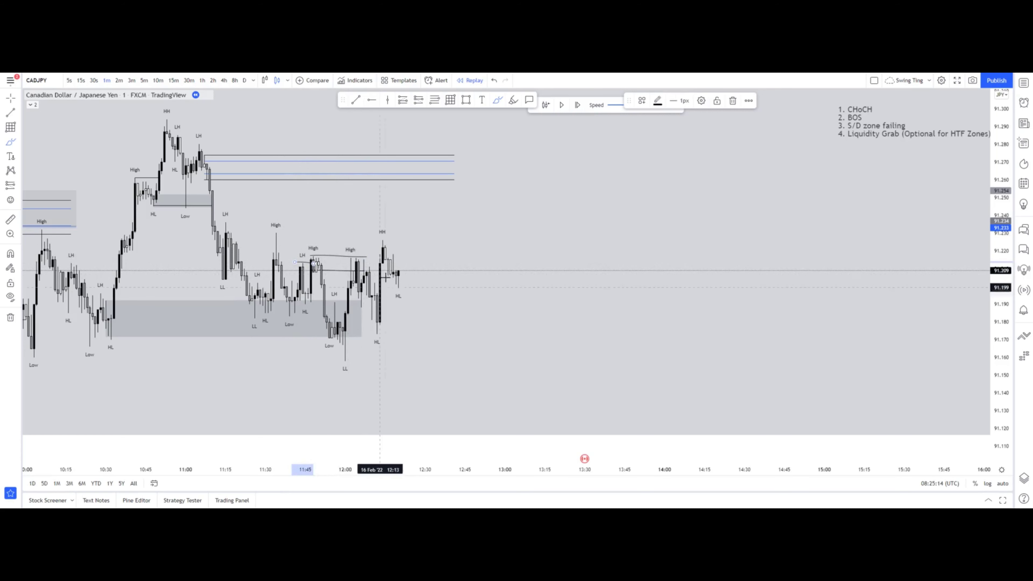
left_click_drag(385, 223, 388, 230)
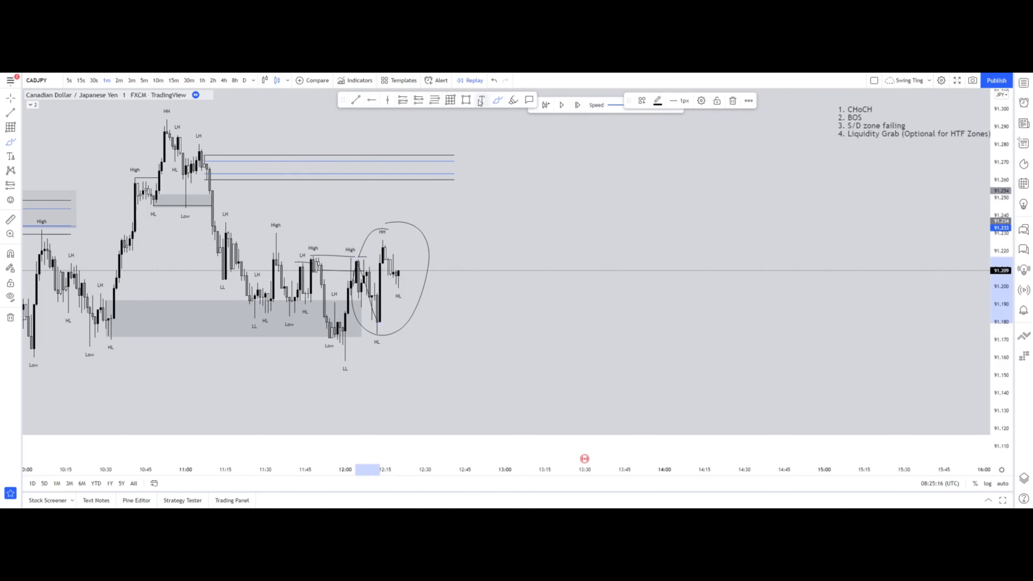
Undo the brush strokes around the recent highs and switch to the 2-minute chart with the crosshair cursor active.
left_click(496, 80)
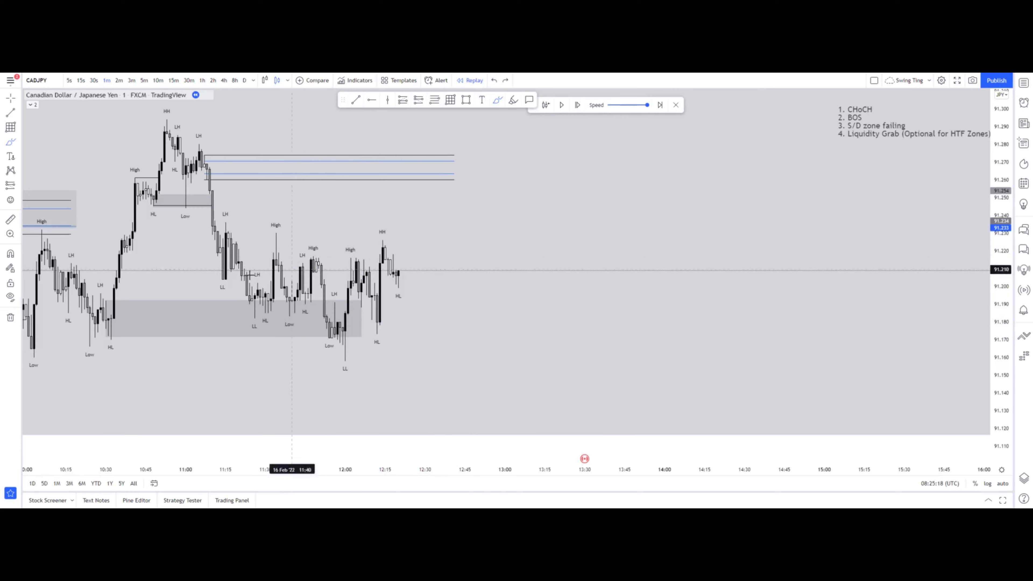
left_click(118, 80)
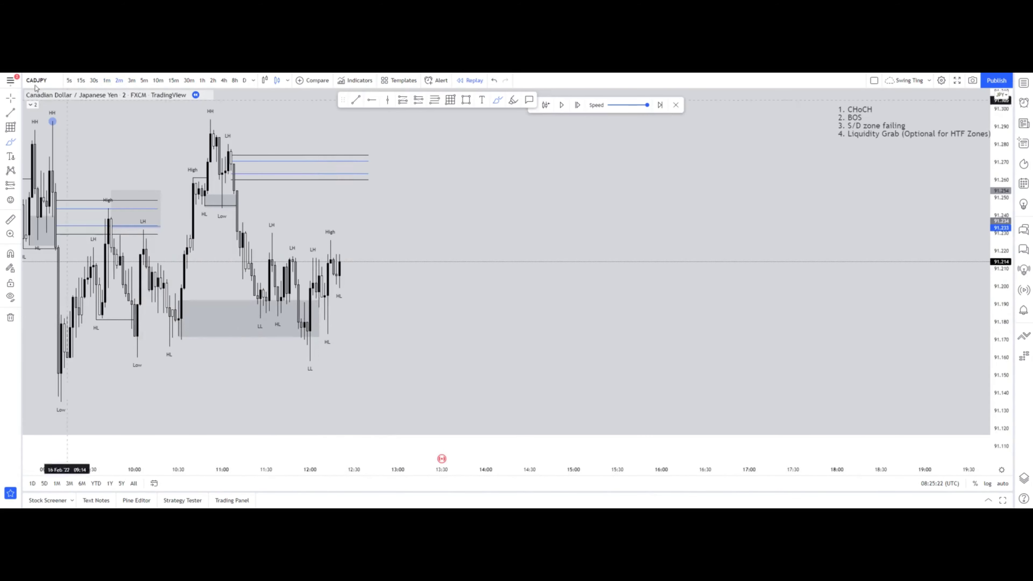
left_click(11, 99)
left_click_drag(319, 318, 331, 318)
left_click(378, 318)
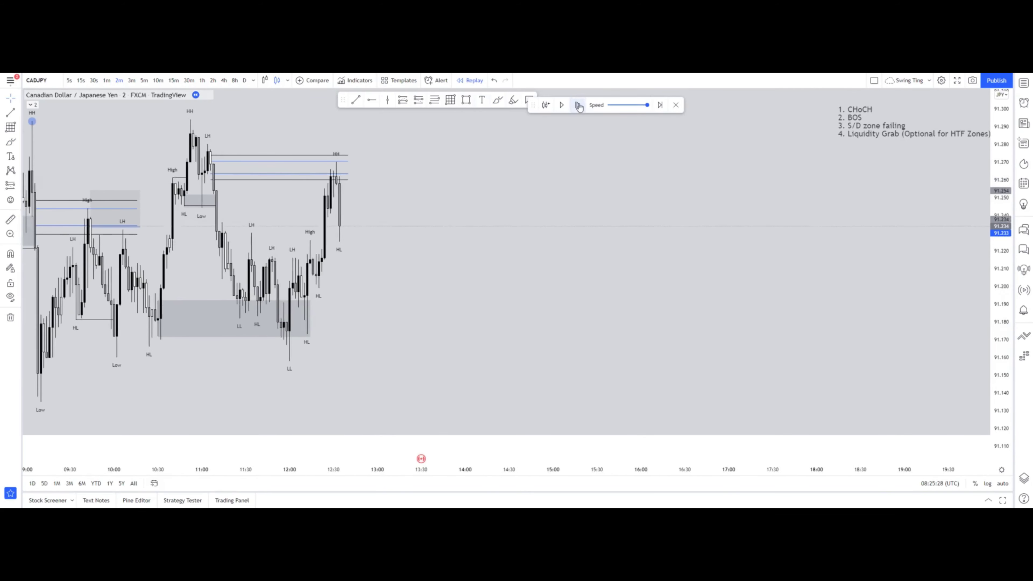
Advance the replay bar by bar on the 2-minute chart to about 12:48.
left_click(578, 106)
left_click(577, 105)
left_click(578, 105)
Examine the 11:07 supply zone and its 12:32 retest on the 15-second, 30-second and 1-minute charts.
left_click_drag(463, 215, 595, 244)
scroll(595, 244, "up", 2)
left_click_drag(219, 235, 251, 268)
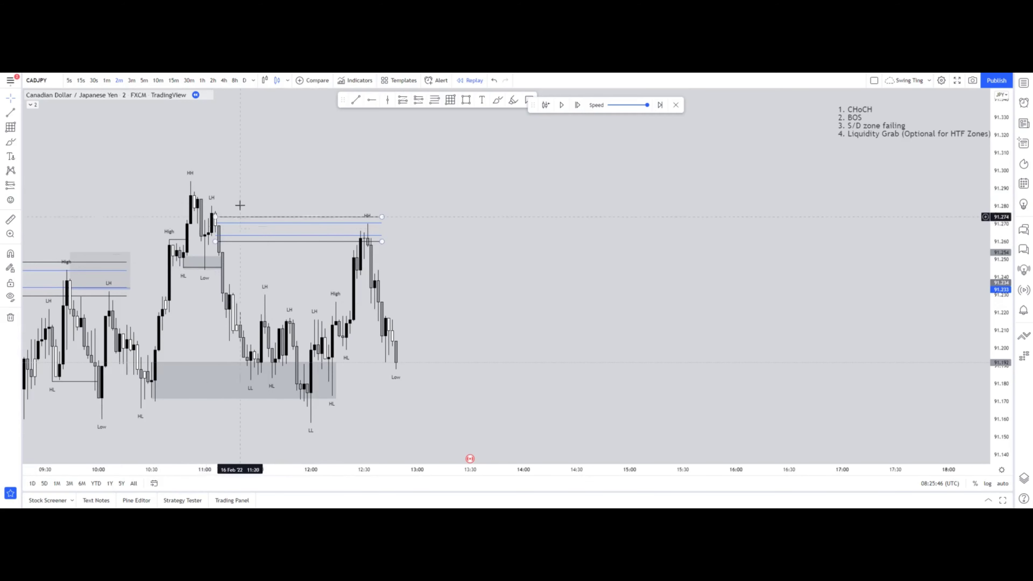
left_click(81, 80)
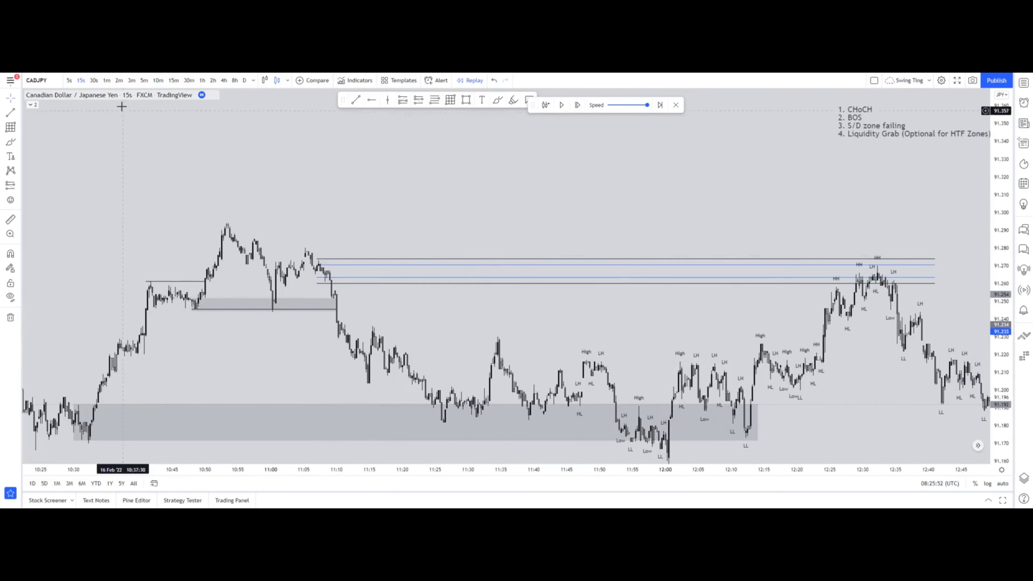
left_click(94, 81)
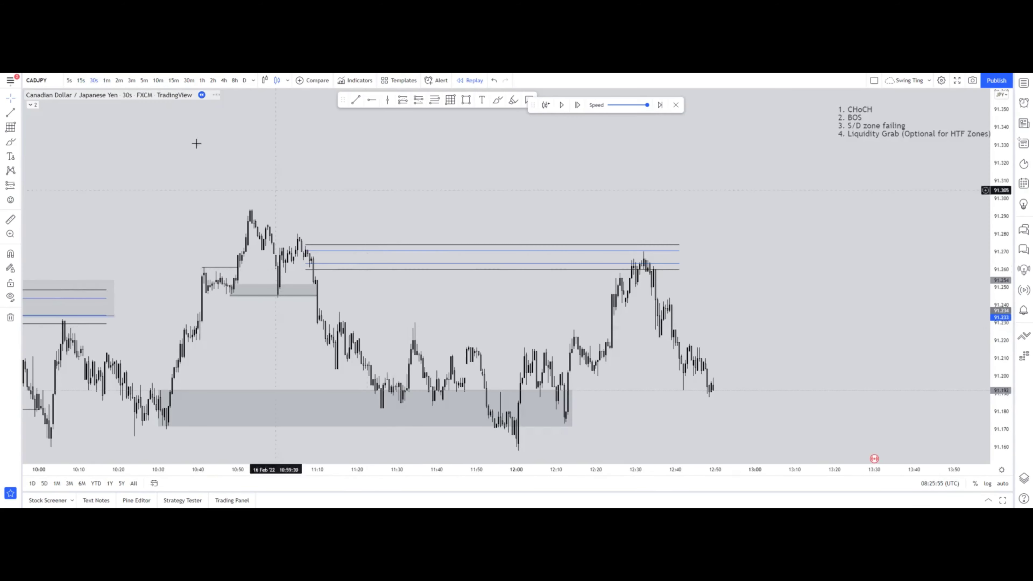
left_click(107, 80)
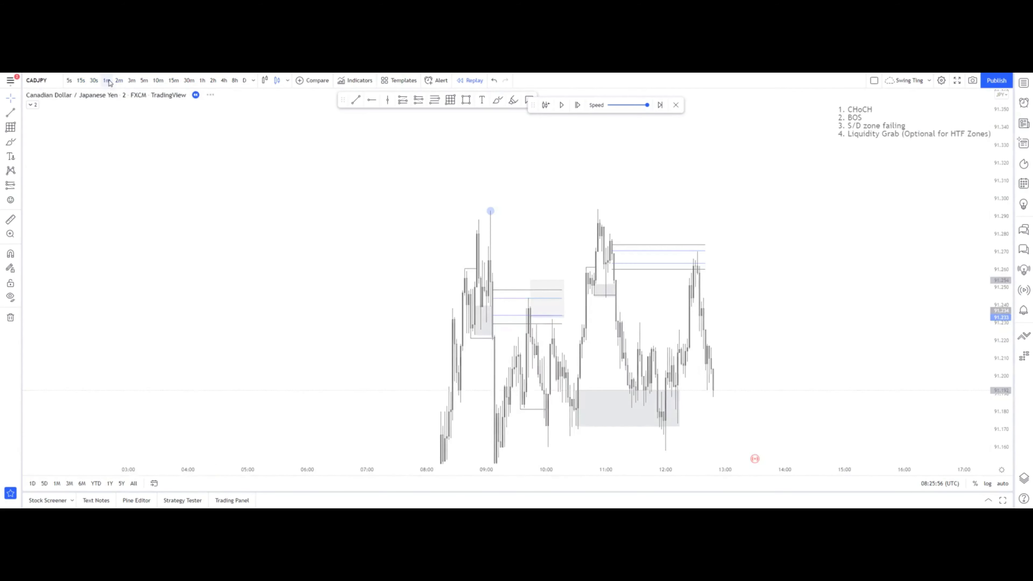
scroll(511, 311, "up", 2)
left_click_drag(482, 304, 425, 302)
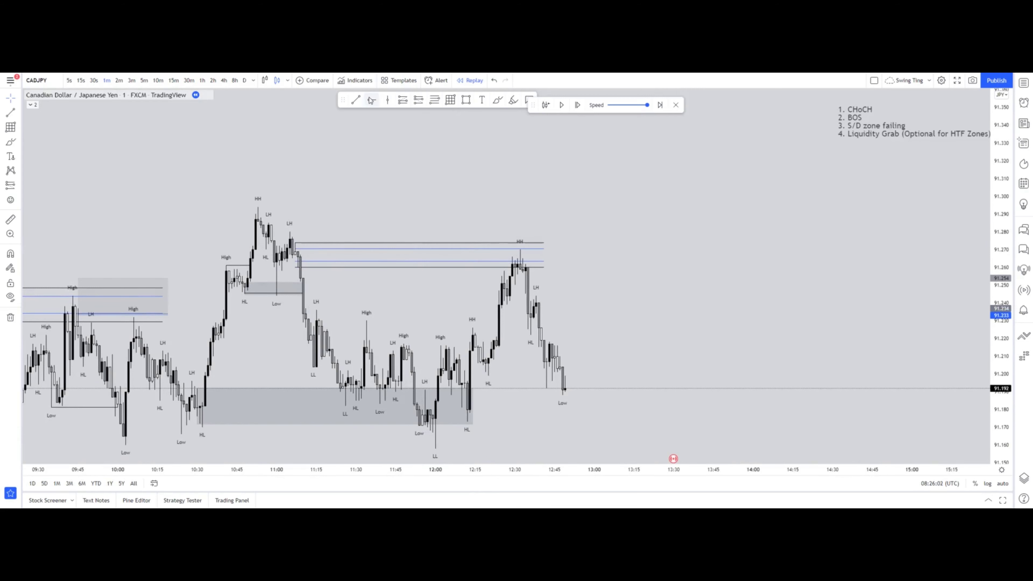
Draw a horizontal line at about 91.267 from the 11:07 candle to the 12:32 high.
left_click_drag(295, 254, 523, 255)
scroll(890, 249, "up", 3)
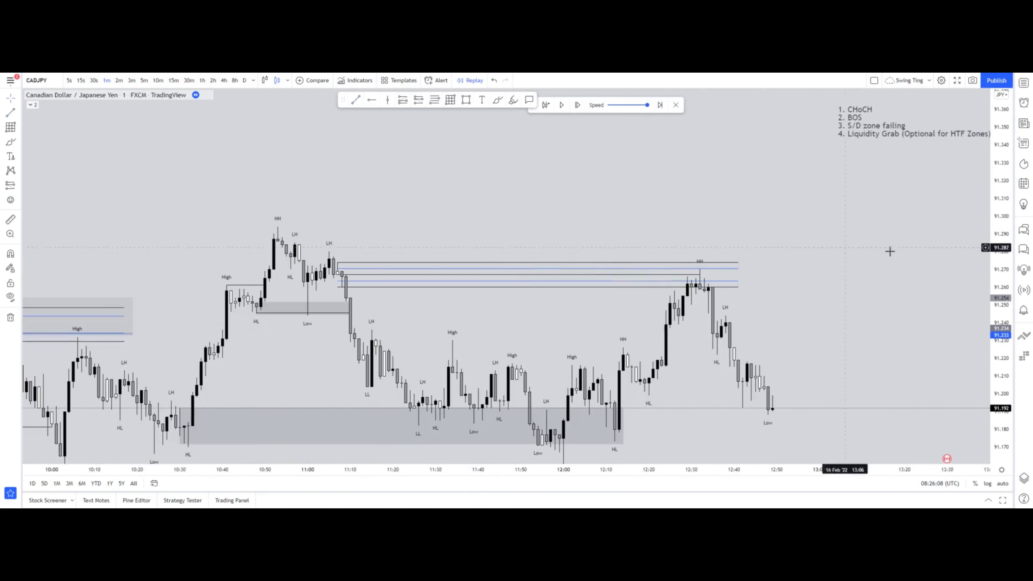
scroll(501, 174, "up", 3)
Draw a Fib retracement from about 91.274 at 11:07 to 91.267 at 12:52, disable the 0.3 level and set the other inner level to 0.5.
left_click(434, 100)
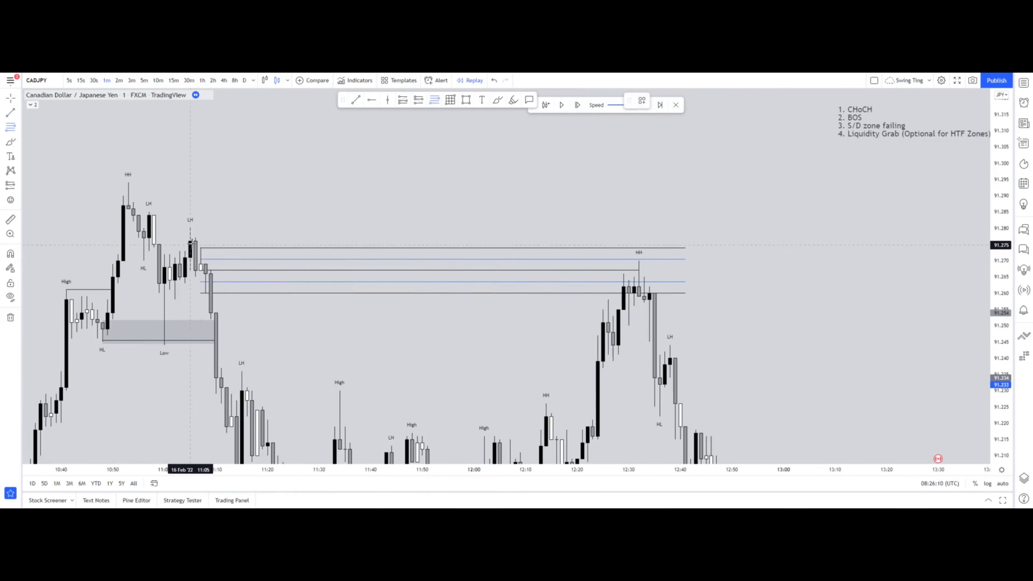
left_click(201, 247)
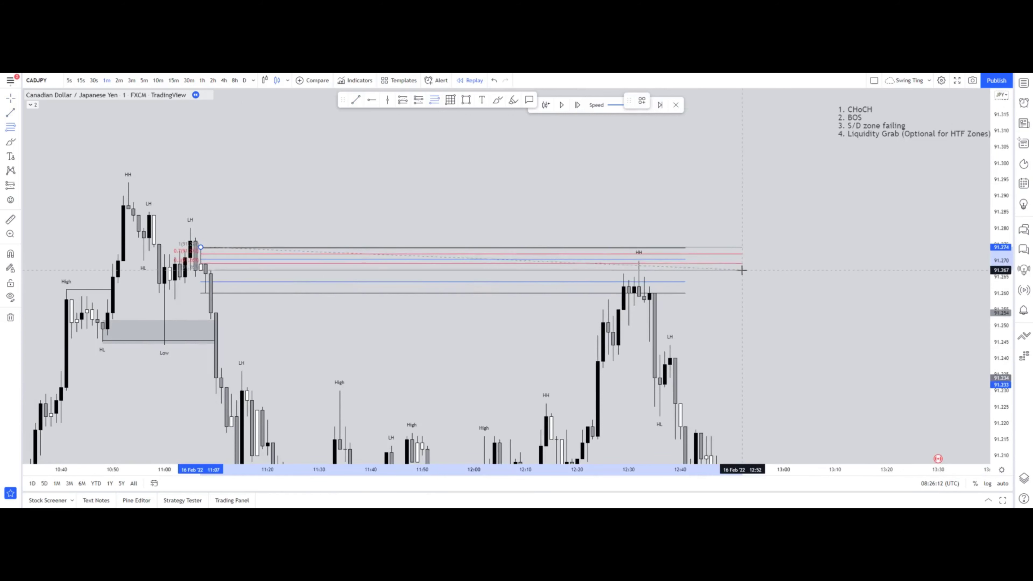
left_click(742, 272)
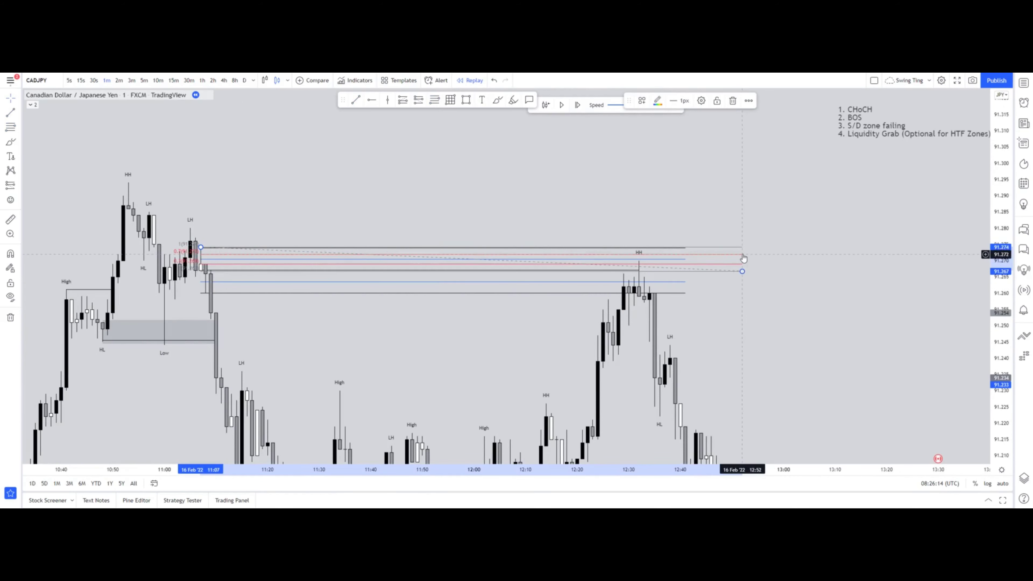
double_click(743, 257)
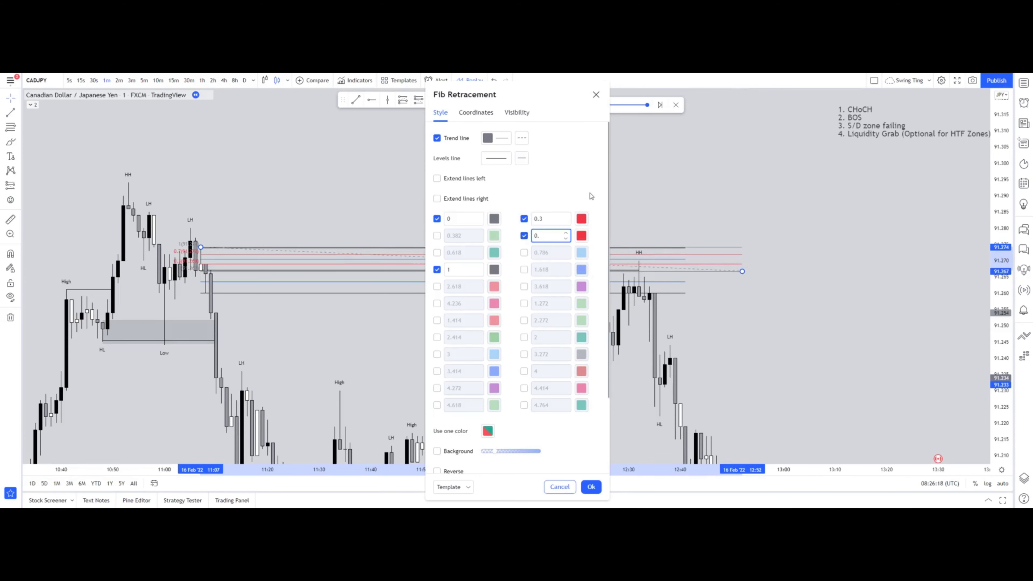
left_click(524, 218)
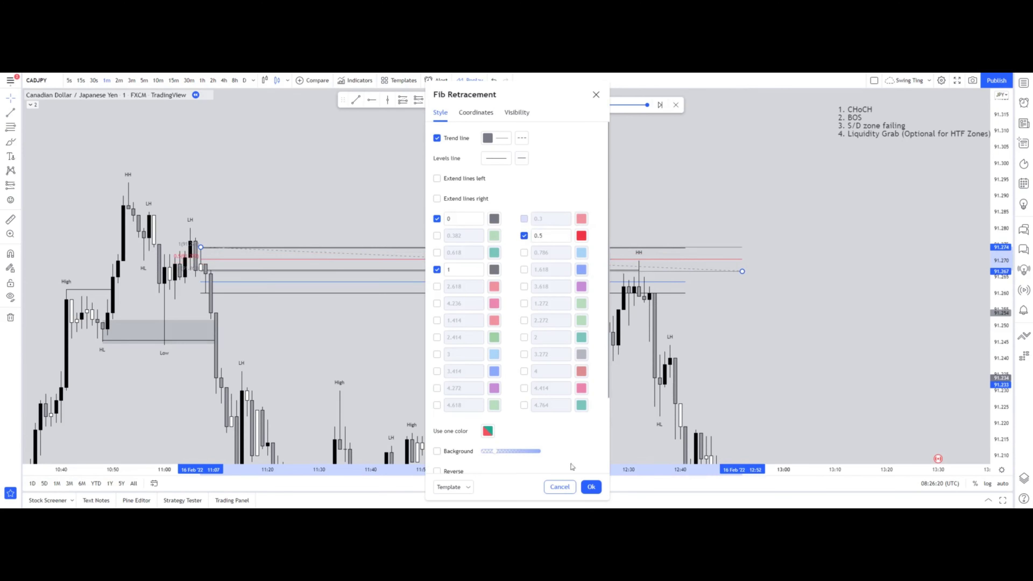
left_click(591, 486)
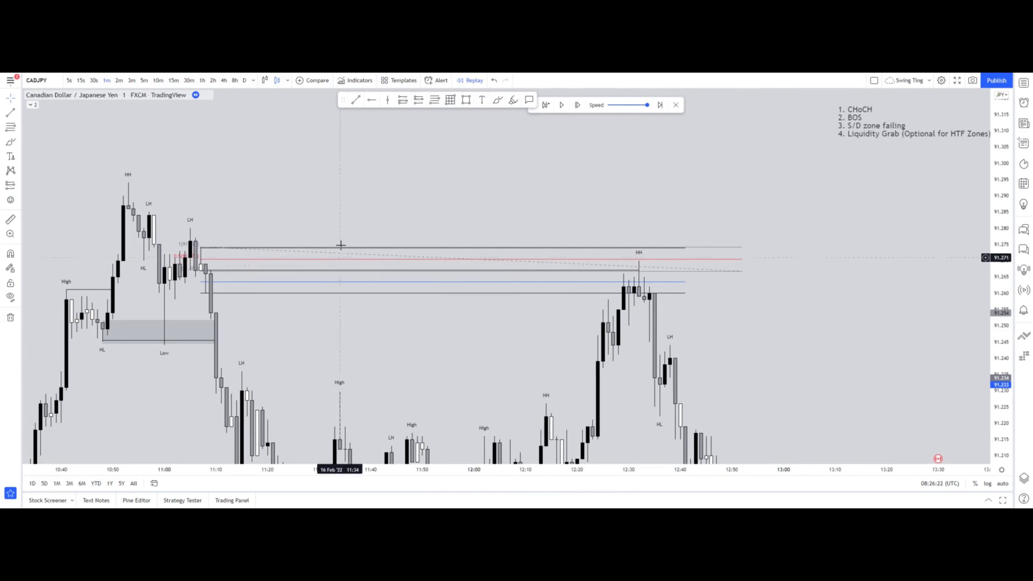
Delete the smaller Fib retracement, check the supply zone on the 2-minute chart and return to the 1-minute chart.
scroll(886, 261, "up", 3)
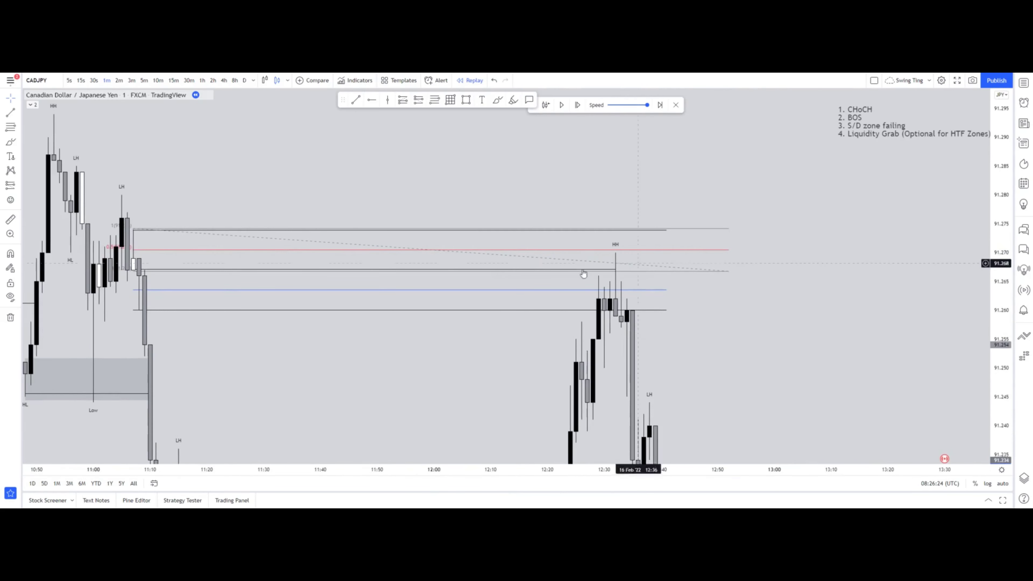
left_click_drag(729, 271, 694, 266)
key("Delete")
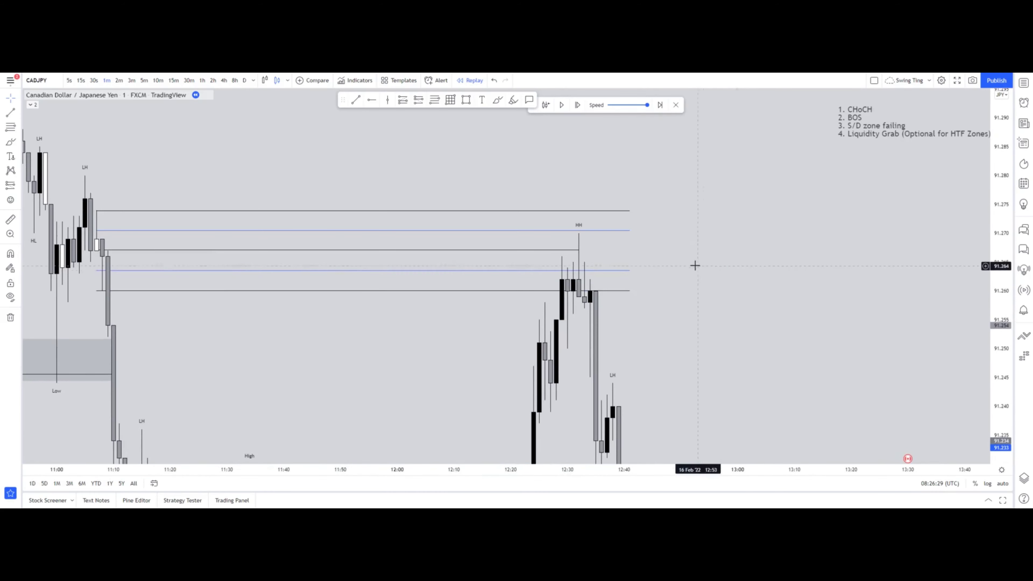
left_click(118, 80)
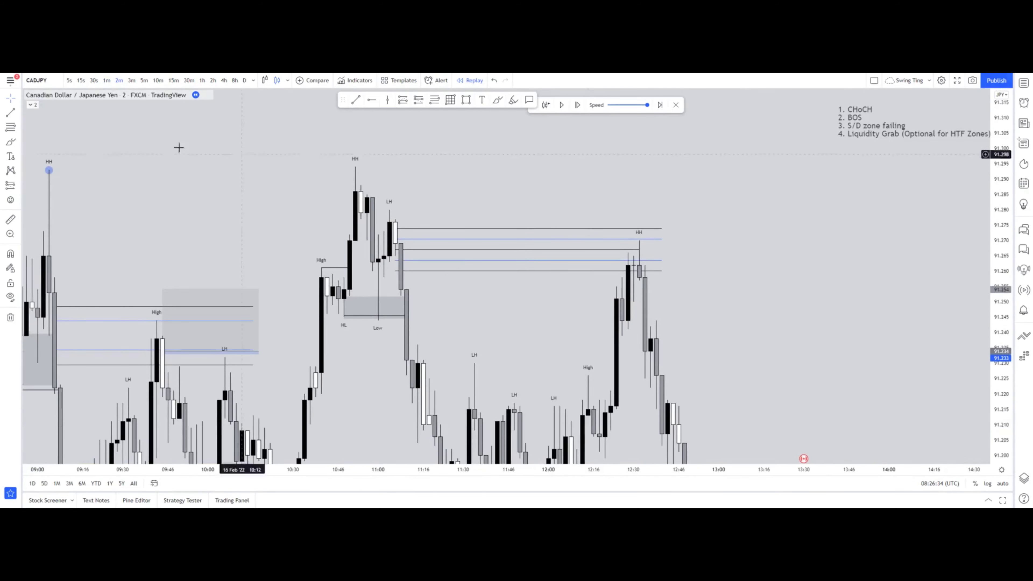
left_click(107, 80)
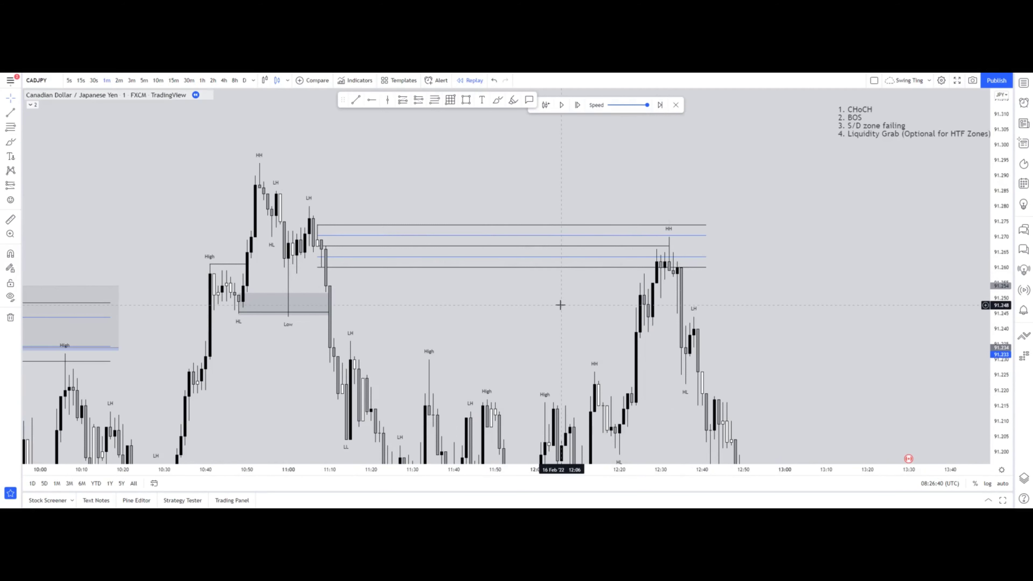
Place a short position at 12:30 with its entry at about 91.263 and its stop at about 91.278.
left_click_drag(505, 295, 475, 293)
left_click(419, 100)
left_click(631, 256)
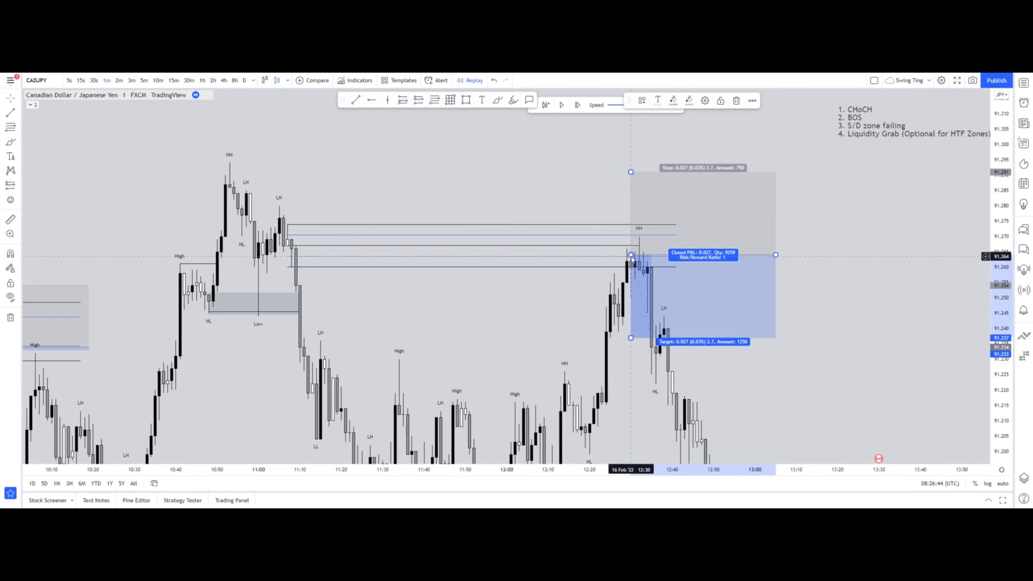
left_click_drag(630, 172, 630, 208)
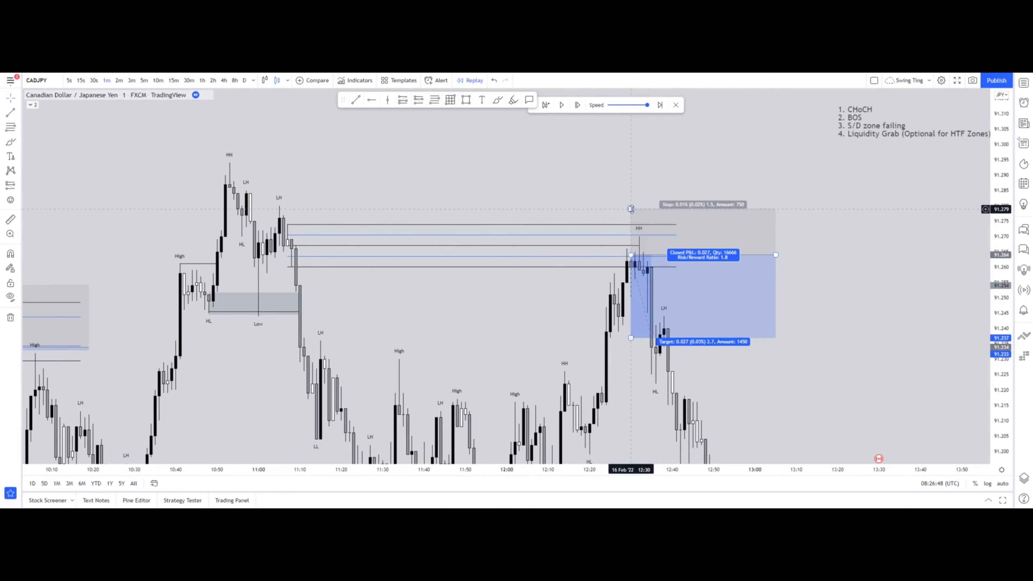
left_click_drag(678, 148, 571, 138)
left_click_drag(606, 245, 603, 247)
Try the short position's stop at the supply zone's upper edge, about 91.273, and undo the change.
left_click_drag(524, 201, 525, 216)
left_click(523, 203)
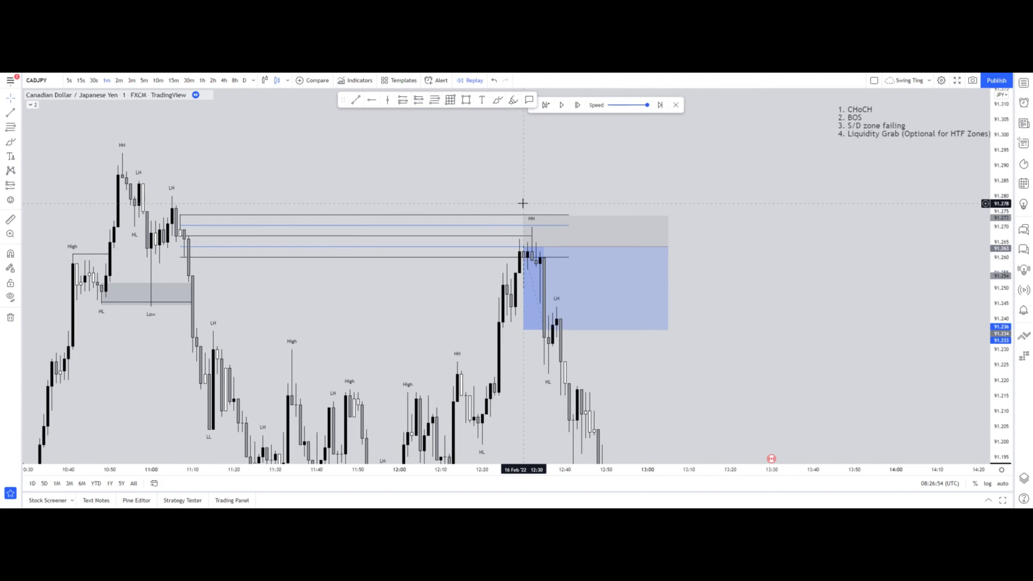
key("ctrl+z")
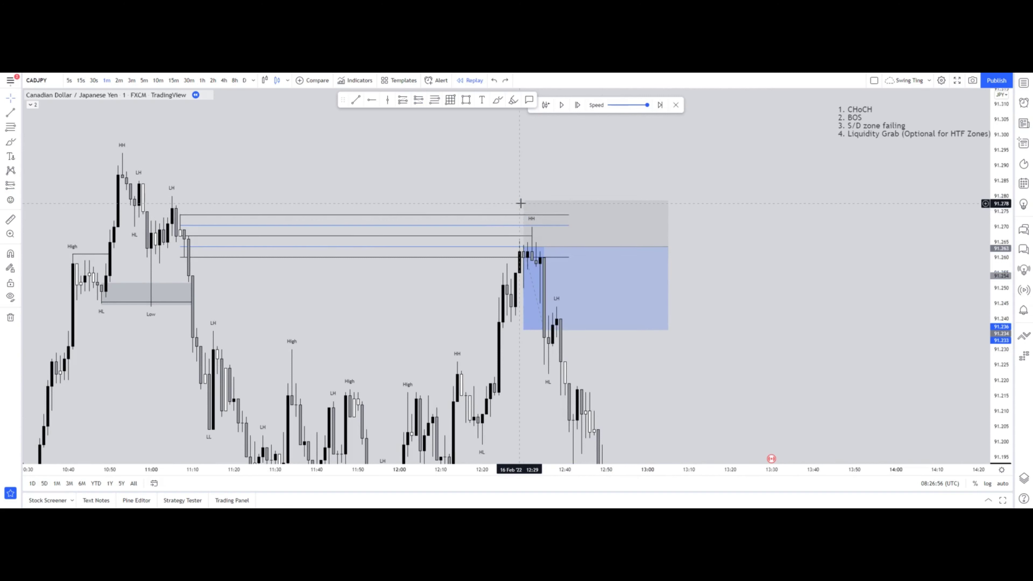
left_click(700, 228)
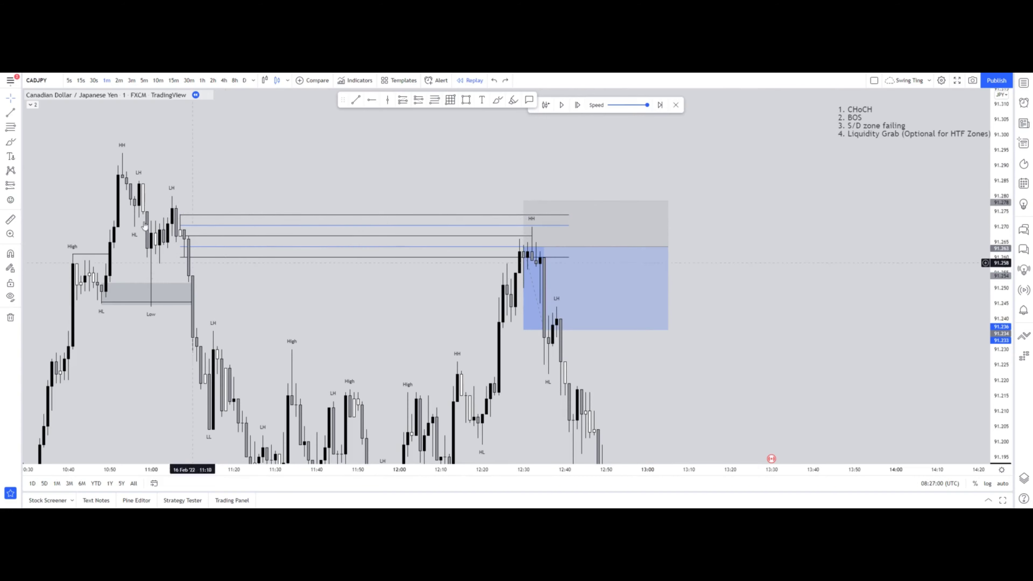
Extend the short position's end time to about 13:52.
left_click_drag(191, 218, 138, 193)
scroll(399, 237, "down", 2)
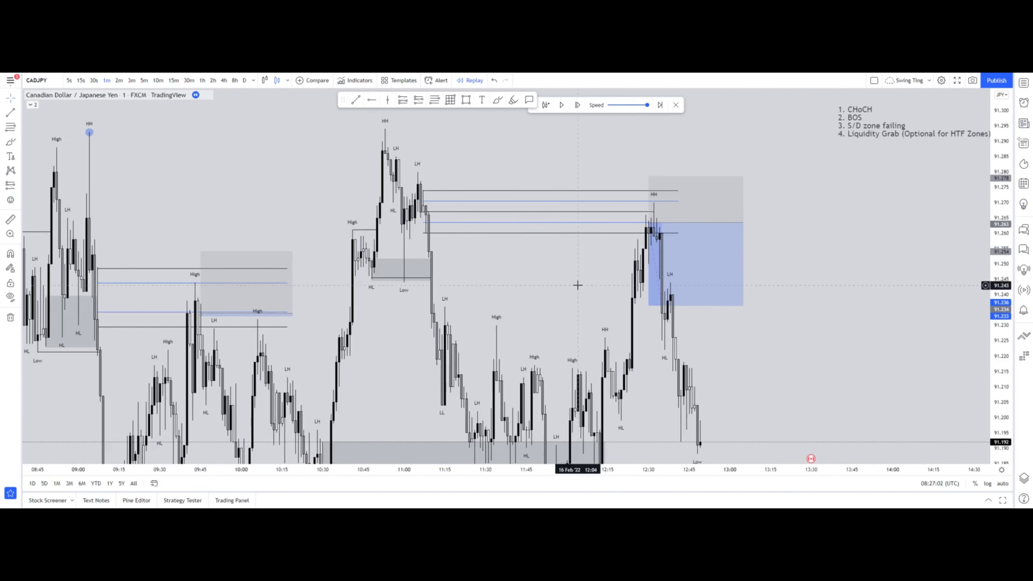
scroll(577, 285, "down", 5)
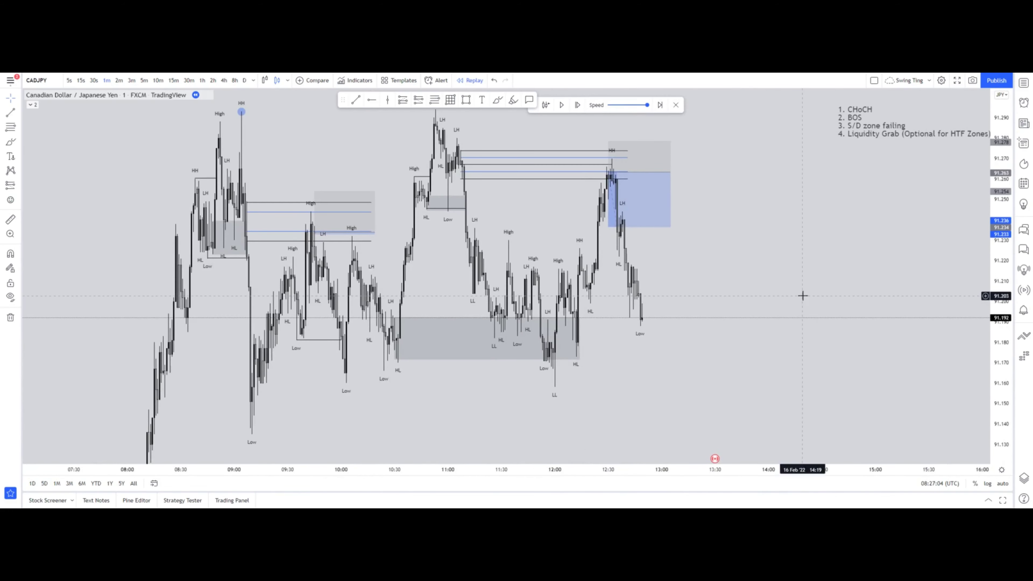
left_click_drag(671, 171, 646, 172)
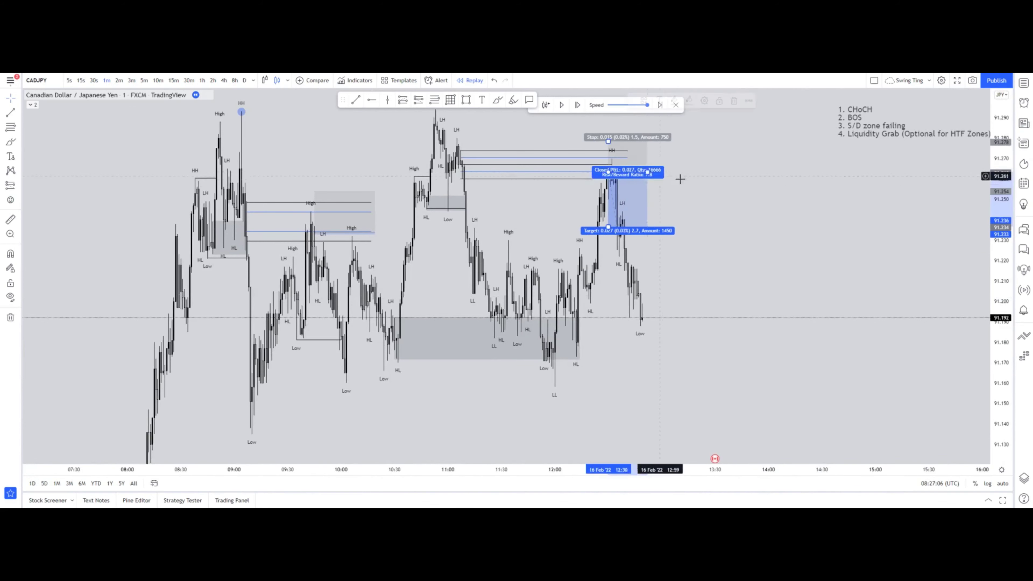
left_click(701, 185)
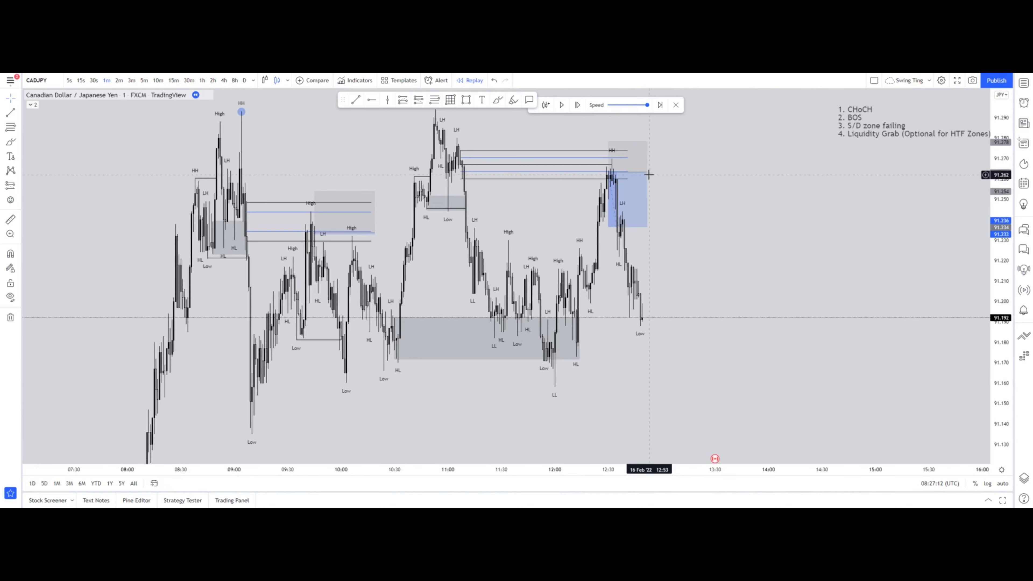
left_click_drag(650, 173, 755, 173)
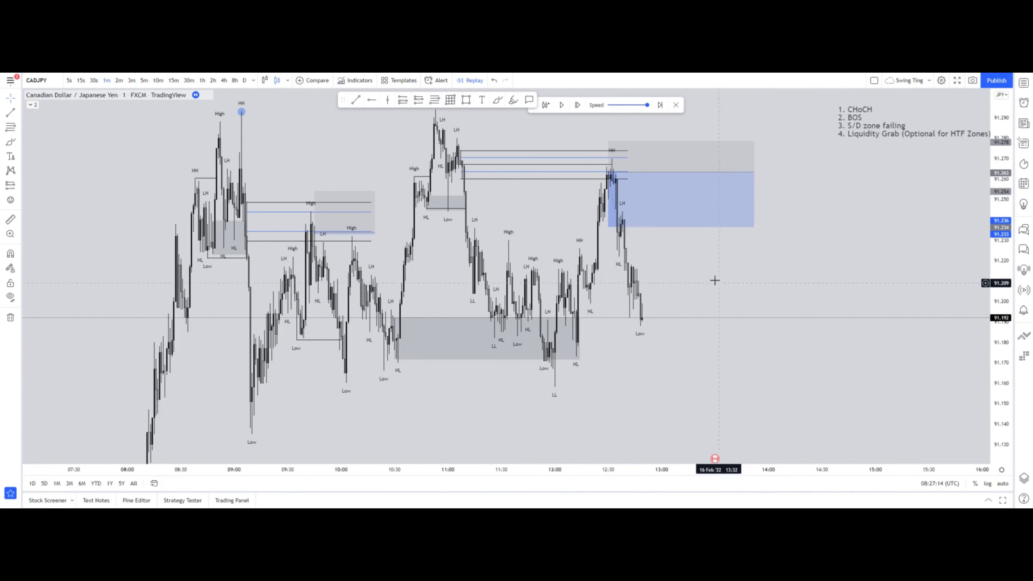
On the 2-minute chart, brush an arc beneath the 12:00 lower low and undo the stroke.
left_click(118, 80)
scroll(737, 335, "down", 5)
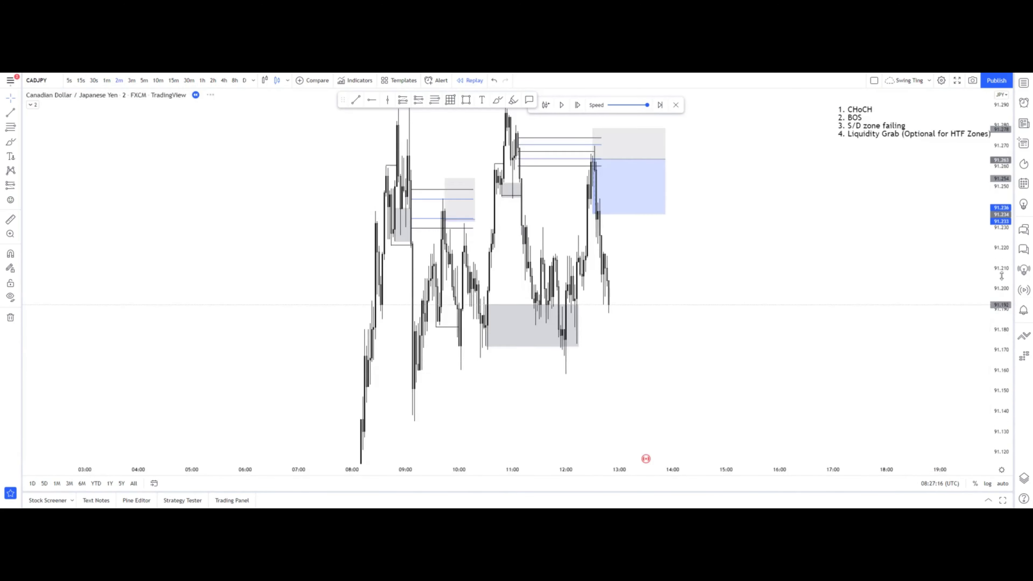
left_click(494, 328)
left_click(496, 102)
left_click_drag(511, 341, 541, 331)
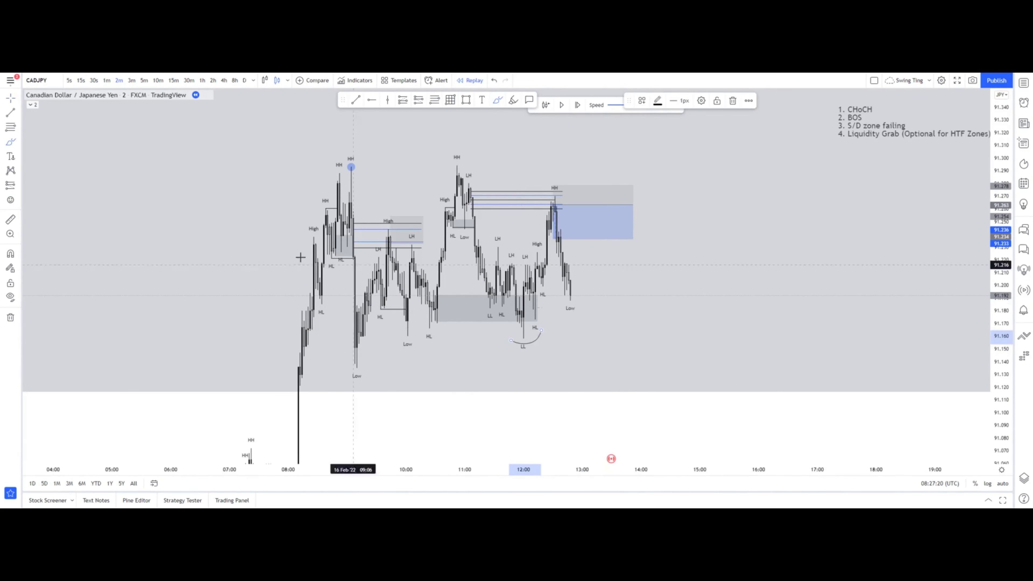
key("ctrl+z")
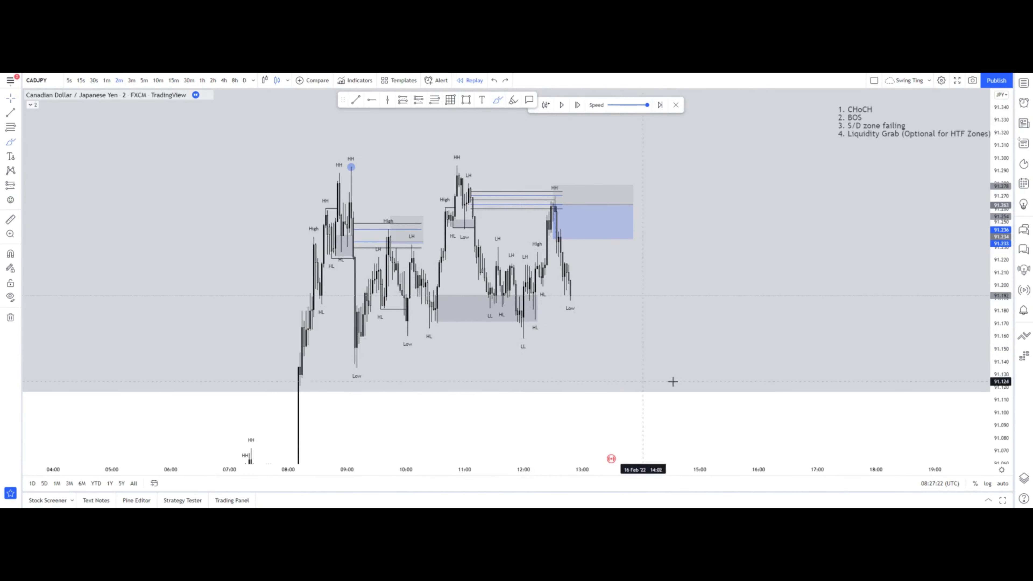
Return to the 1-minute chart and set the short position's target to about 91.158, near the 12:00 low.
scroll(671, 380, "up", 3)
left_click_drag(595, 266, 668, 296)
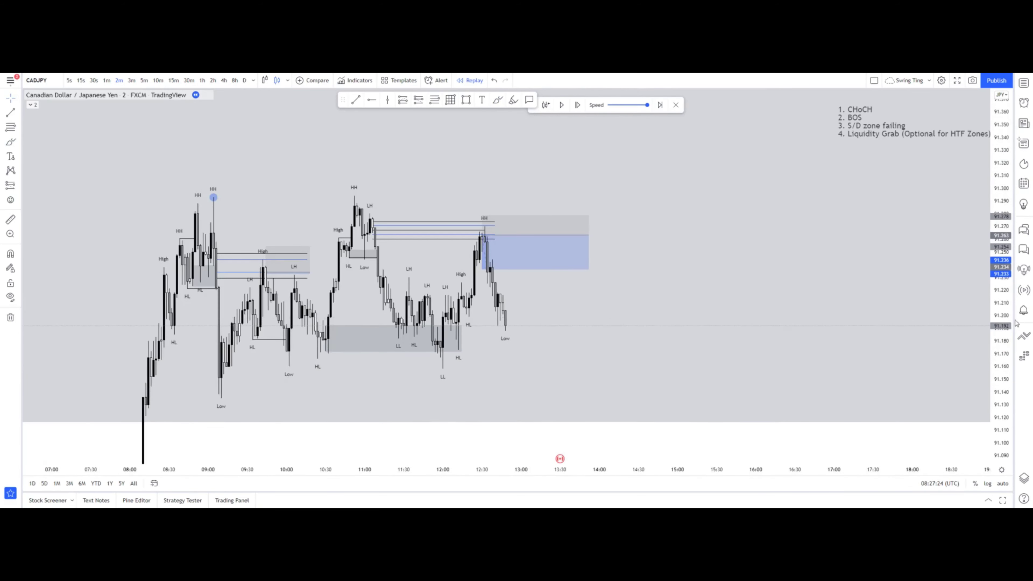
left_click_drag(995, 302, 994, 249)
left_click(106, 82)
left_click_drag(690, 293, 653, 293)
left_click_drag(436, 265, 436, 387)
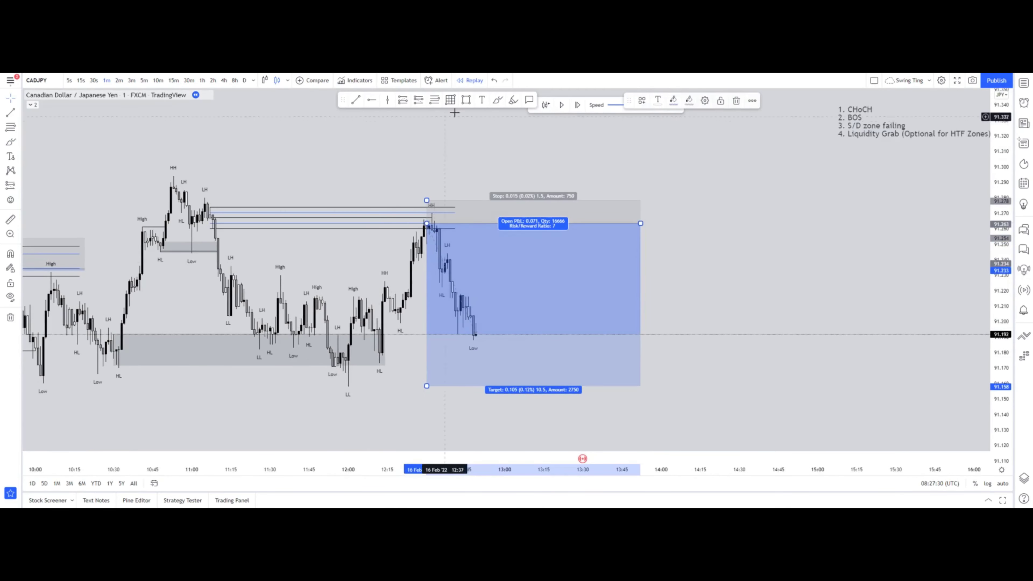
Brush an arc beneath the 12:20 higher low at about 91.200 and return to the crosshair cursor.
left_click(497, 99)
left_click_drag(388, 321, 413, 320)
left_click(8, 101)
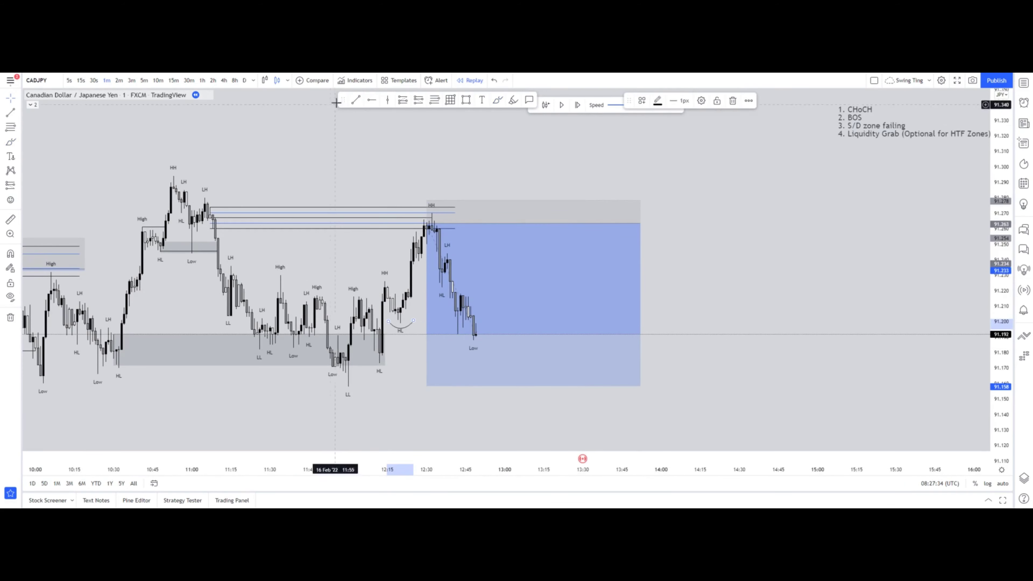
Draw a thicker red trend line along the short position's entry at about 91.264, from 12:30 to 13:25.
left_click(355, 100)
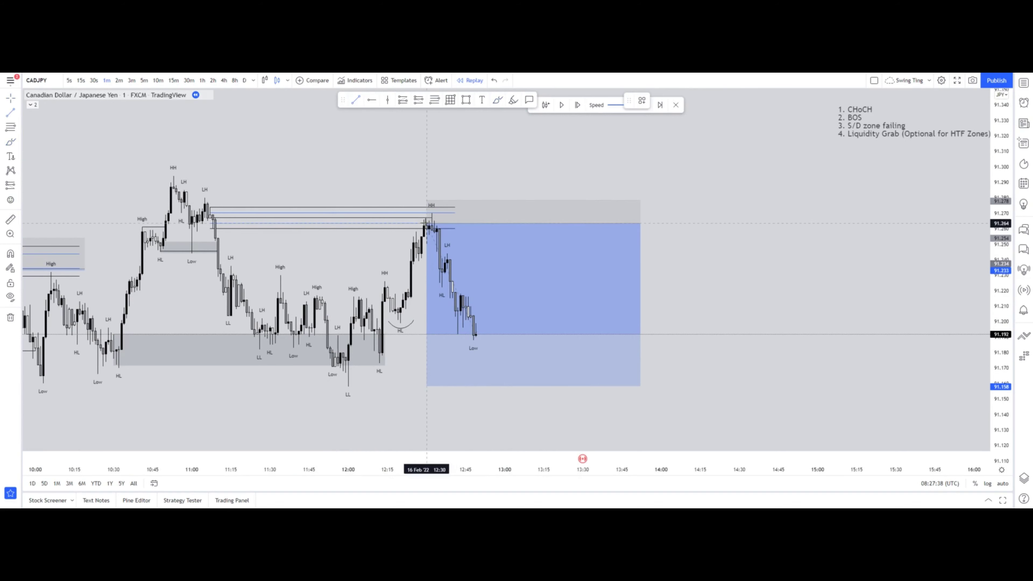
left_click(426, 223)
left_click(570, 223)
double_click(570, 224)
left_click(504, 181)
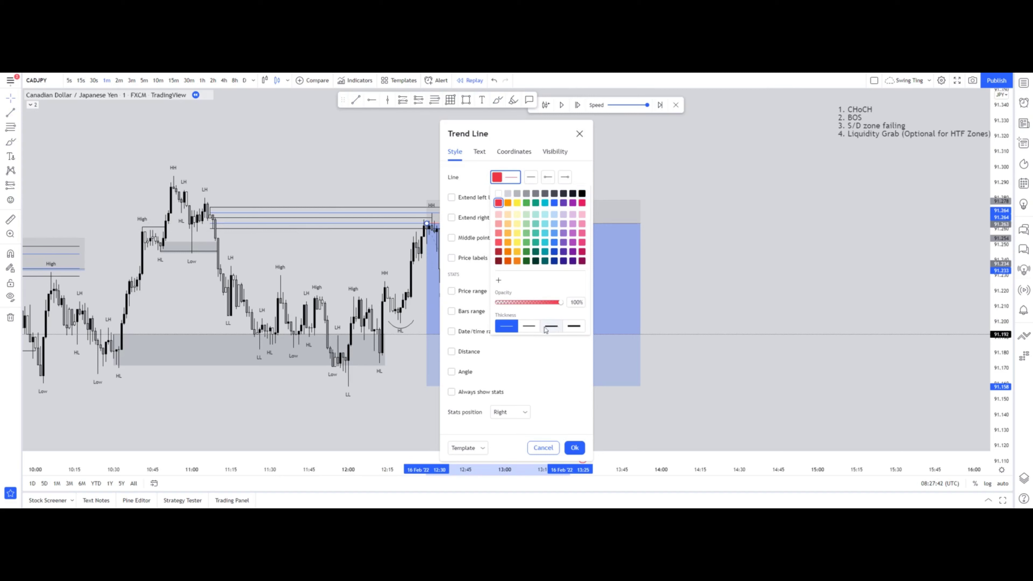
left_click(350, 171)
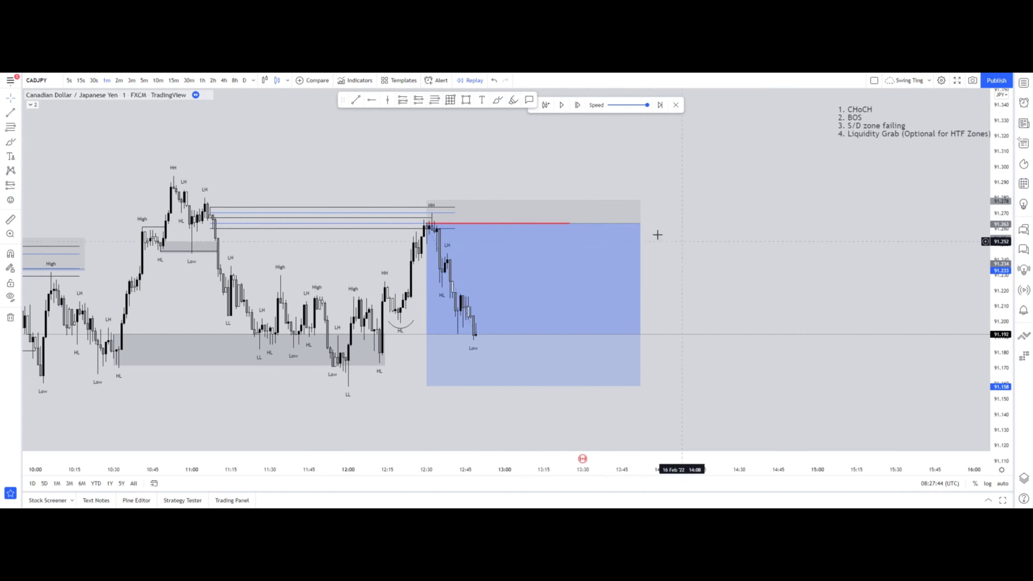
Shorten the short position to end at about 13:25 and undo the shift of its location.
left_click_drag(641, 224, 466, 206)
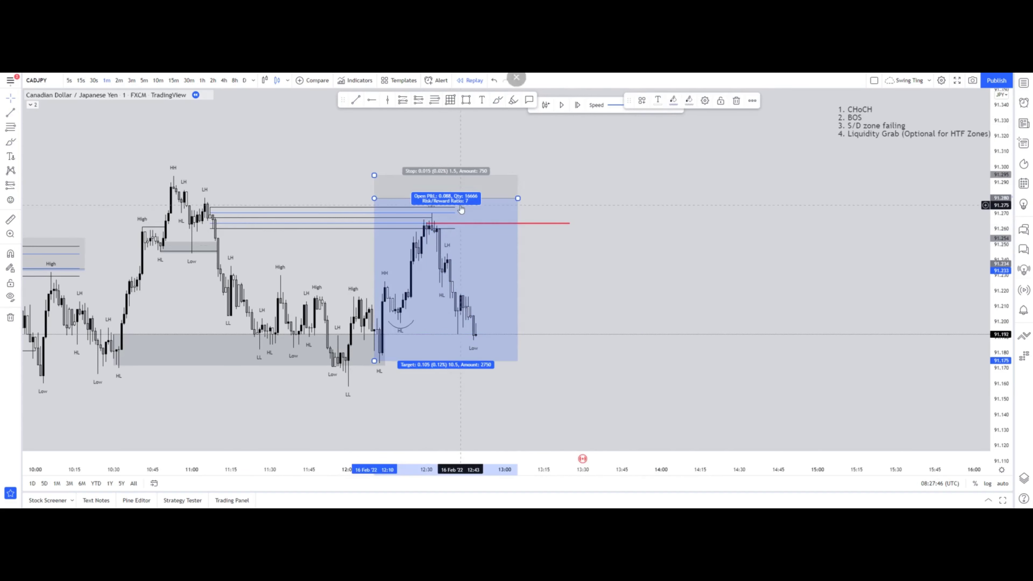
key("ctrl+z")
left_click_drag(703, 239, 642, 191)
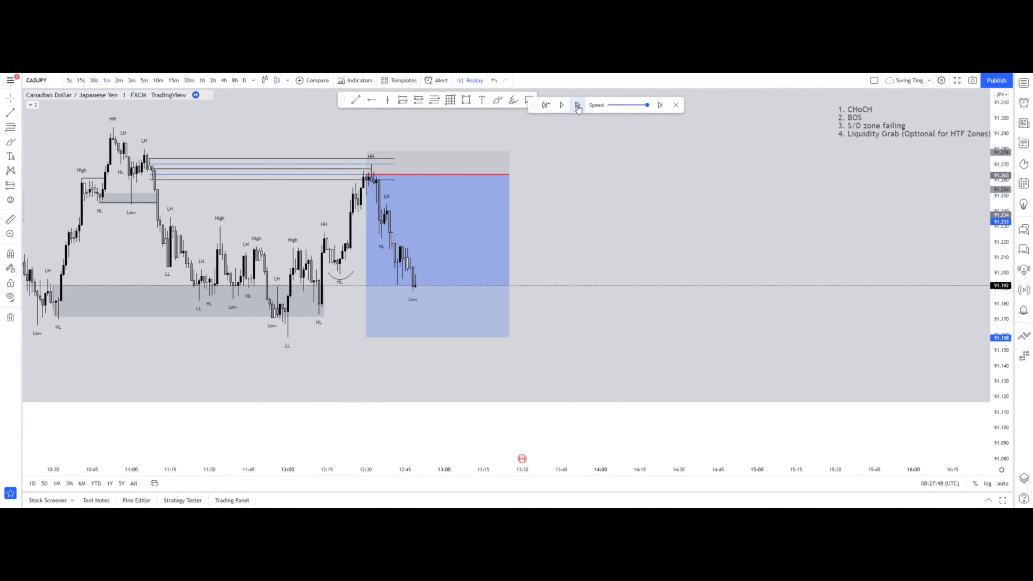
Advance the 1-minute replay bar by bar to about 13:28.
triple_click(578, 106)
triple_click(578, 106)
triple_click(577, 106)
double_click(577, 106)
left_click(578, 106)
left_click(577, 105)
left_click(578, 106)
left_click(577, 106)
left_click(578, 106)
left_click(578, 105)
left_click(578, 105)
left_click(578, 106)
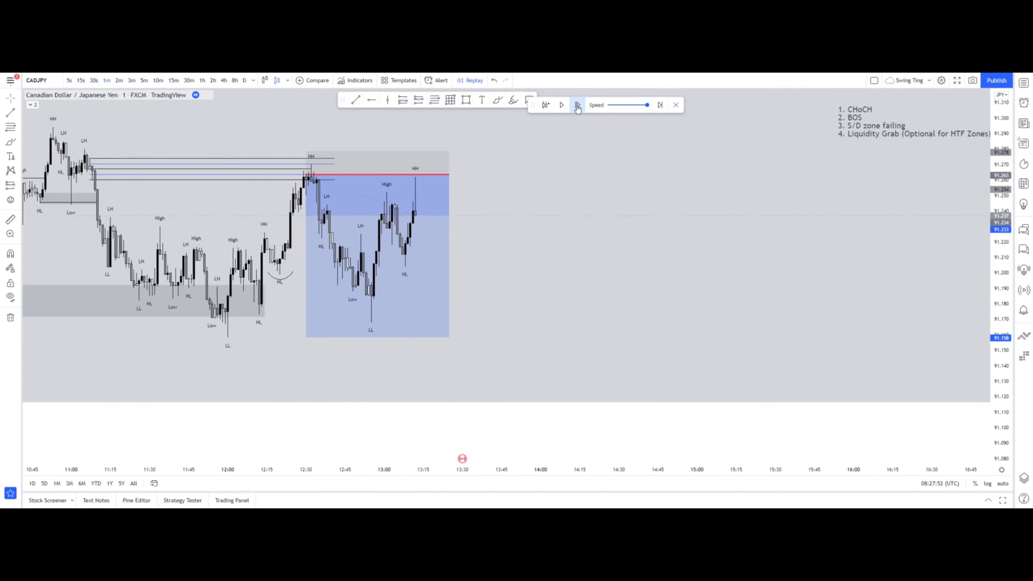
left_click(577, 106)
left_click(577, 106)
left_click(578, 106)
left_click(577, 106)
left_click(578, 106)
left_click(578, 106)
left_click(578, 106)
left_click(577, 106)
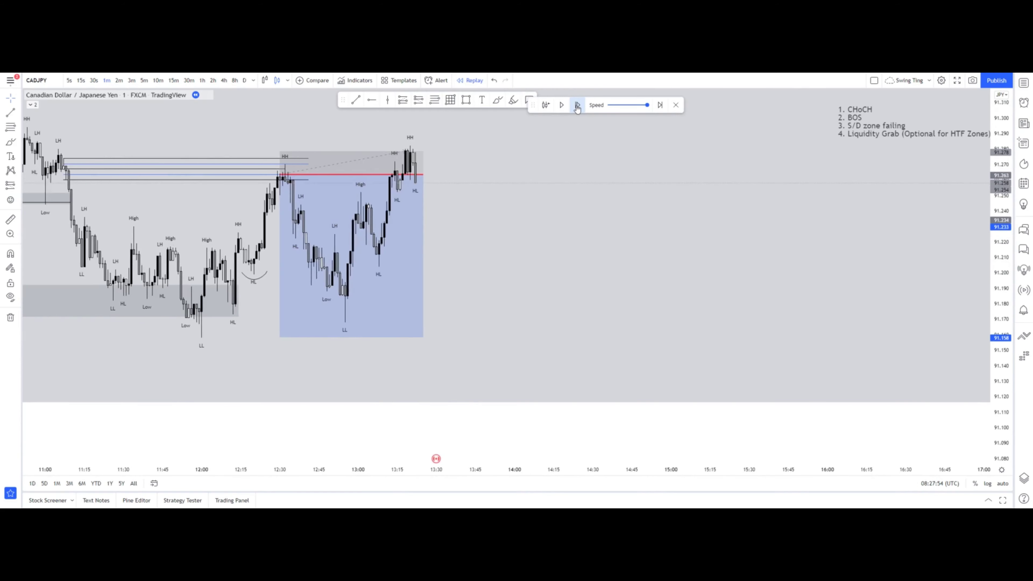
left_click(577, 106)
left_click(578, 106)
left_click(577, 106)
left_click(577, 106)
left_click(578, 106)
left_click(578, 106)
Shorten the red entry line to about 12:45 and the short position's end time to about 13:01.
left_click_drag(455, 147, 487, 228)
scroll(486, 228, "down", 5)
left_click_drag(794, 294, 729, 242)
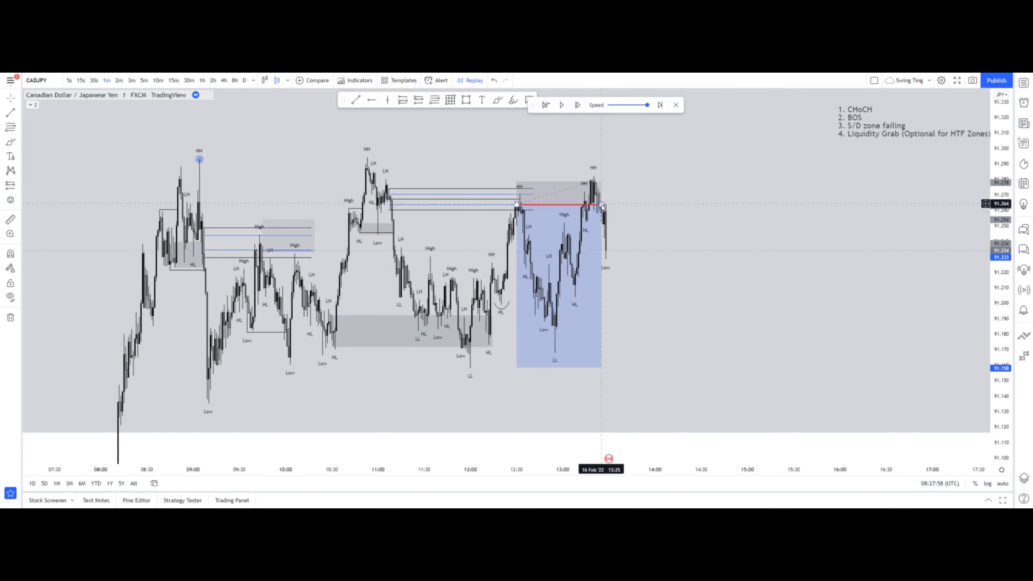
left_click_drag(602, 206, 564, 206)
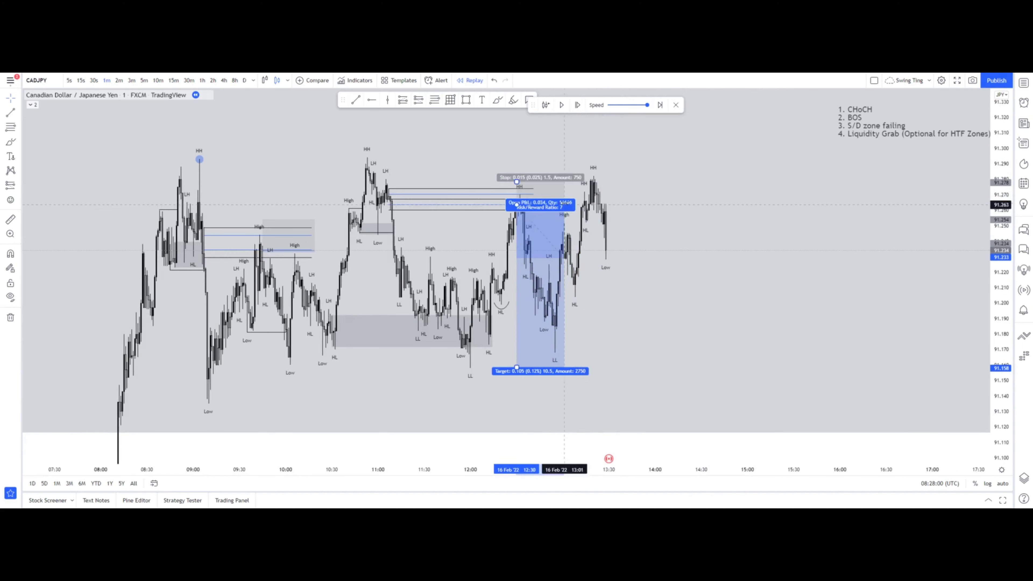
scroll(634, 218, "right", 3)
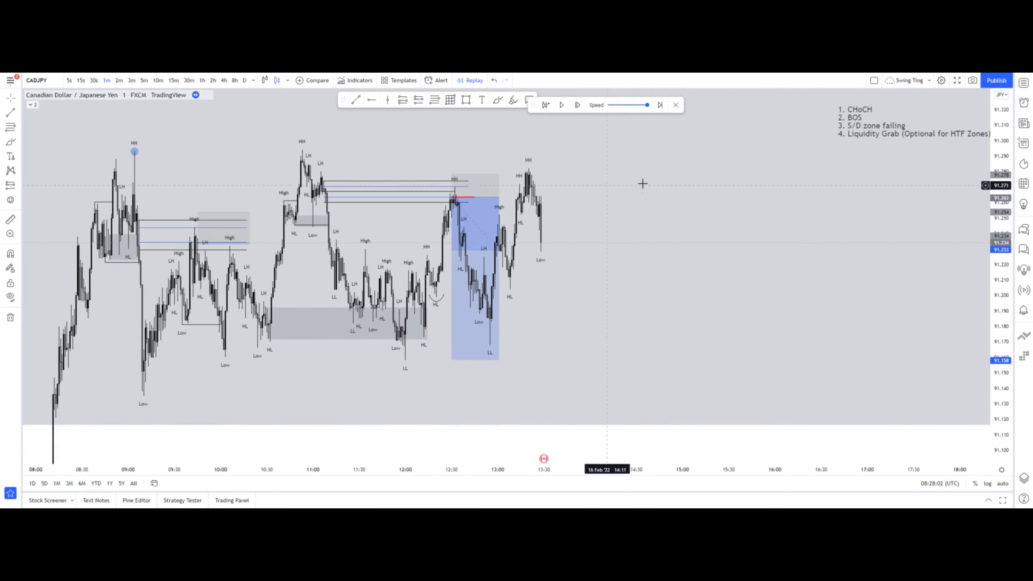
left_click_drag(649, 188, 657, 197)
On the 2-minute chart, pull the short position's target up to about 91.262, next to its entry.
left_click(119, 81)
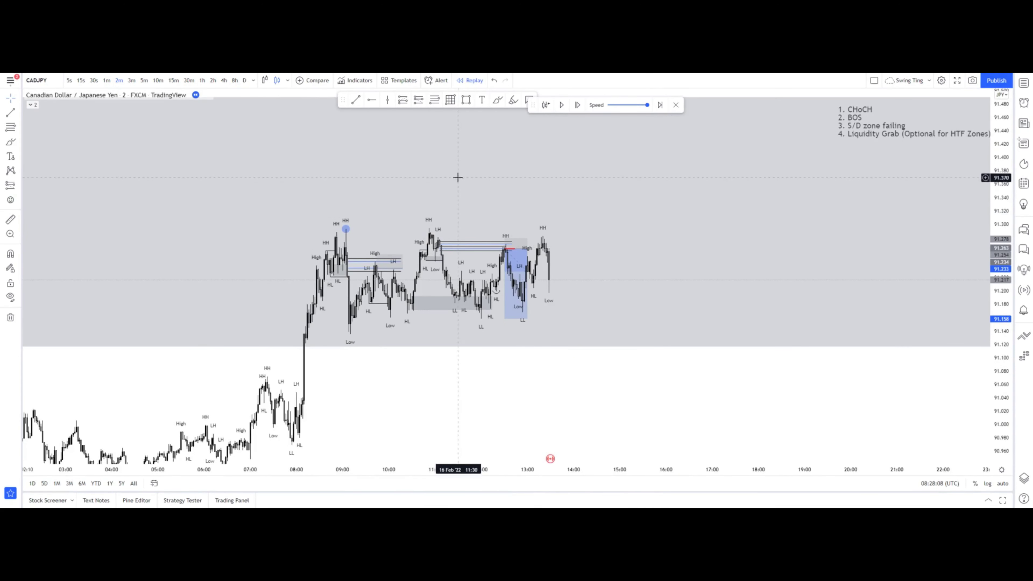
left_click_drag(505, 318, 505, 249)
left_click(732, 272)
left_click_drag(703, 260, 601, 266)
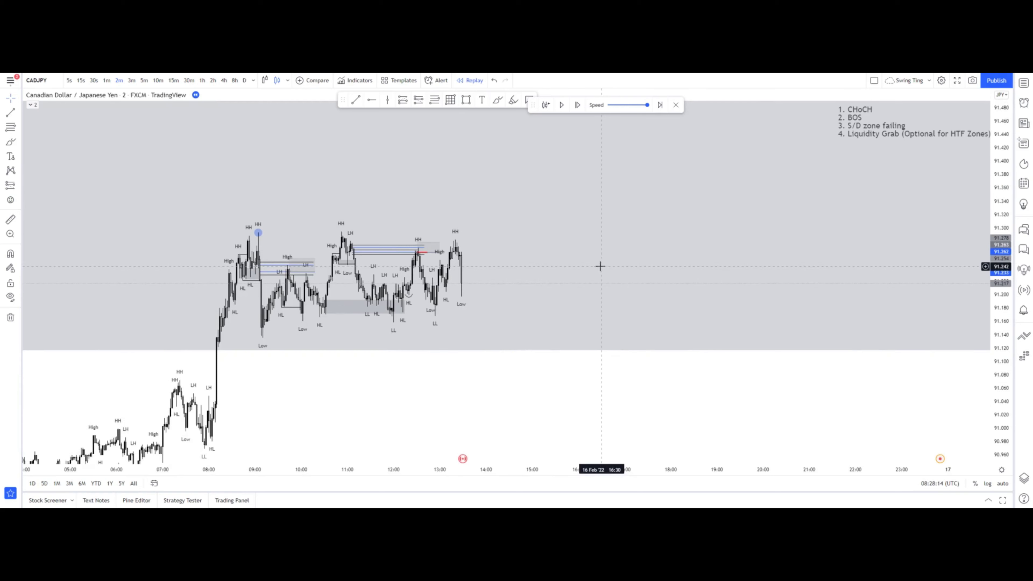
Delete the brush arc beneath the 12:20 higher low.
left_click(410, 299)
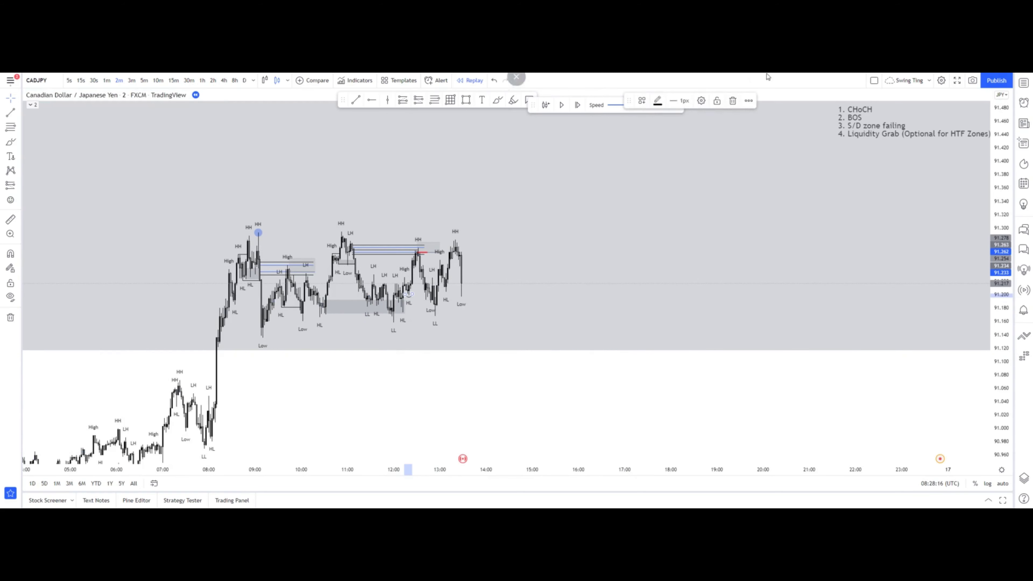
left_click(732, 101)
left_click_drag(696, 251, 700, 233)
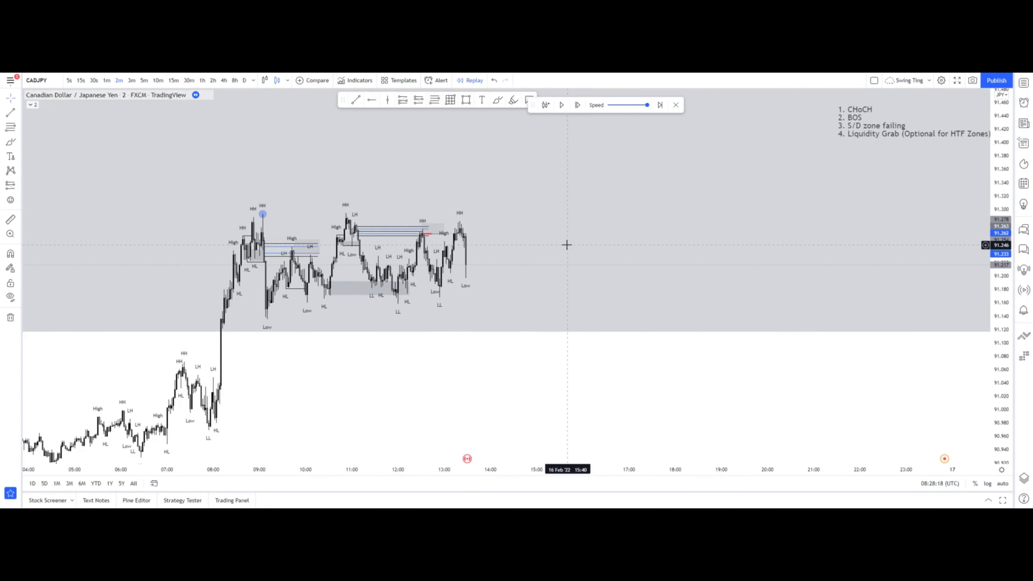
Advance the 2-minute replay past the 13:30 spike and sell-off to about 14:04.
left_click(577, 105)
left_click(577, 105)
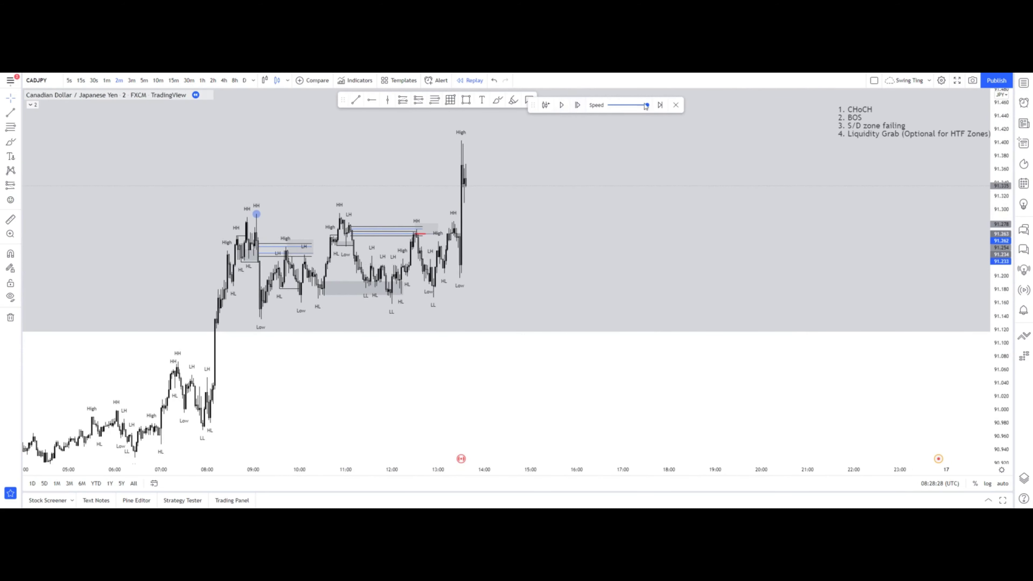
scroll(606, 166, "down", 3)
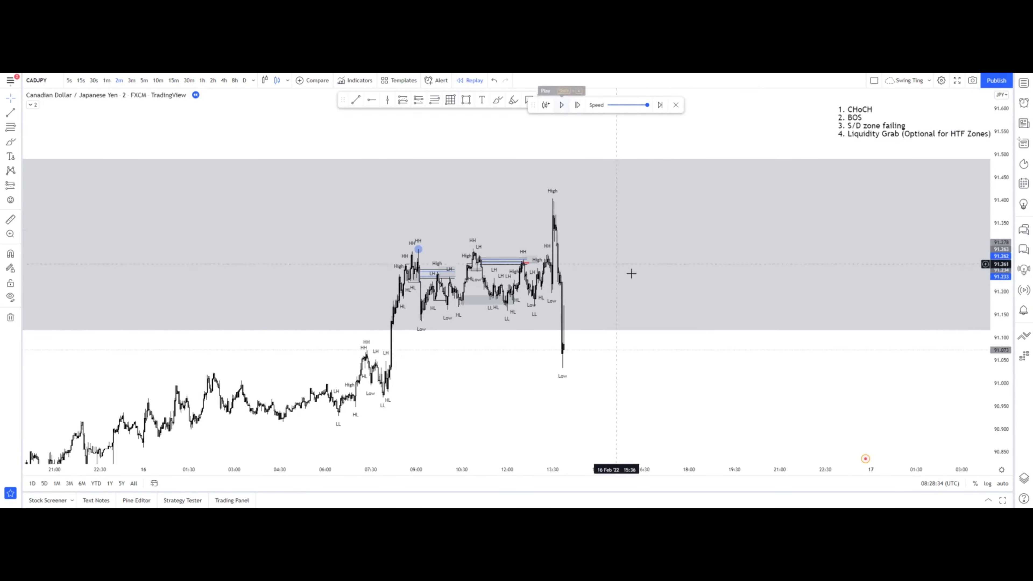
left_click_drag(631, 273, 681, 263)
scroll(682, 262, "up", 4)
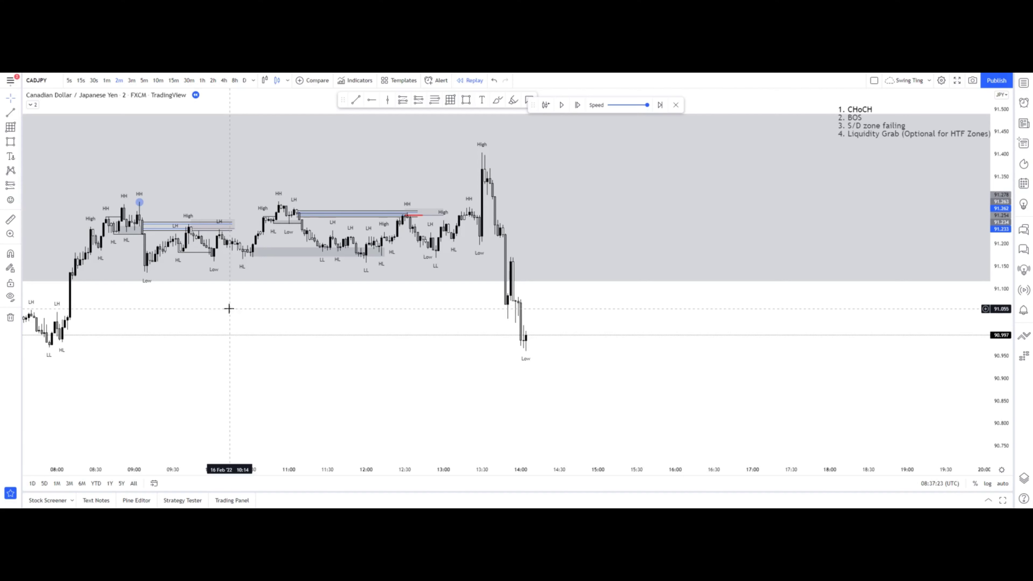
On the 5-minute chart, draw a demand zone rectangle from about 08:10 to 14:00 between 91.00 and 91.04.
scroll(305, 302, "down", 2)
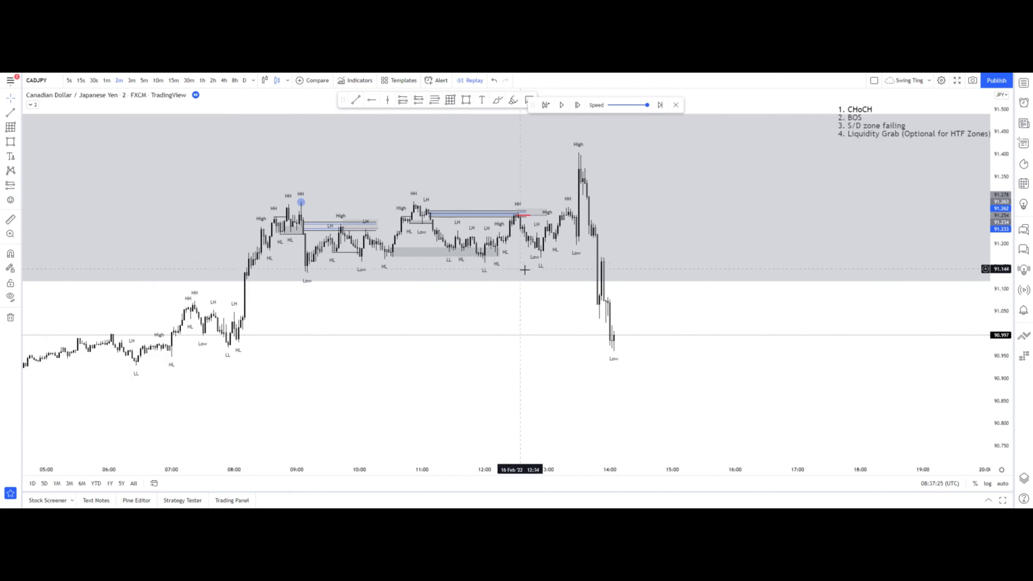
scroll(531, 191, "up", 1)
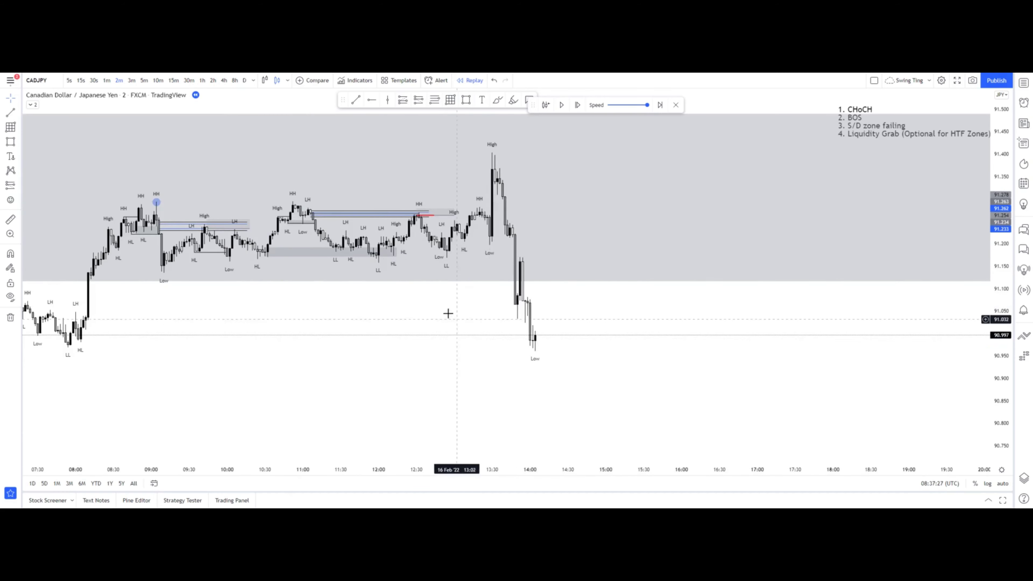
left_click(144, 80)
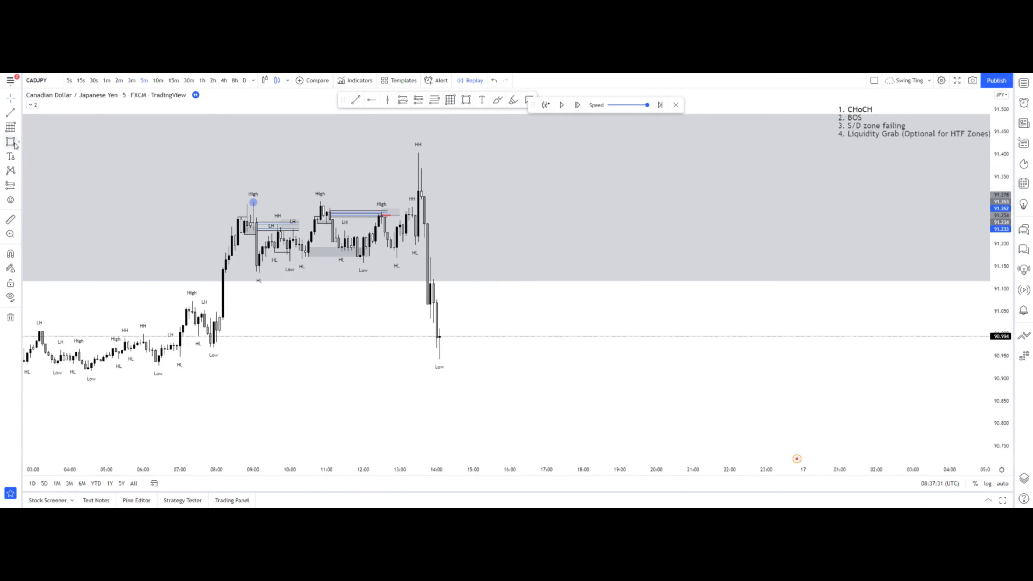
mouse_move(220, 315)
left_mouse_down()
mouse_move(262, 333)
mouse_move(436, 325)
left_mouse_up()
right_click(437, 321)
mouse_move(458, 326)
left_click(520, 360)
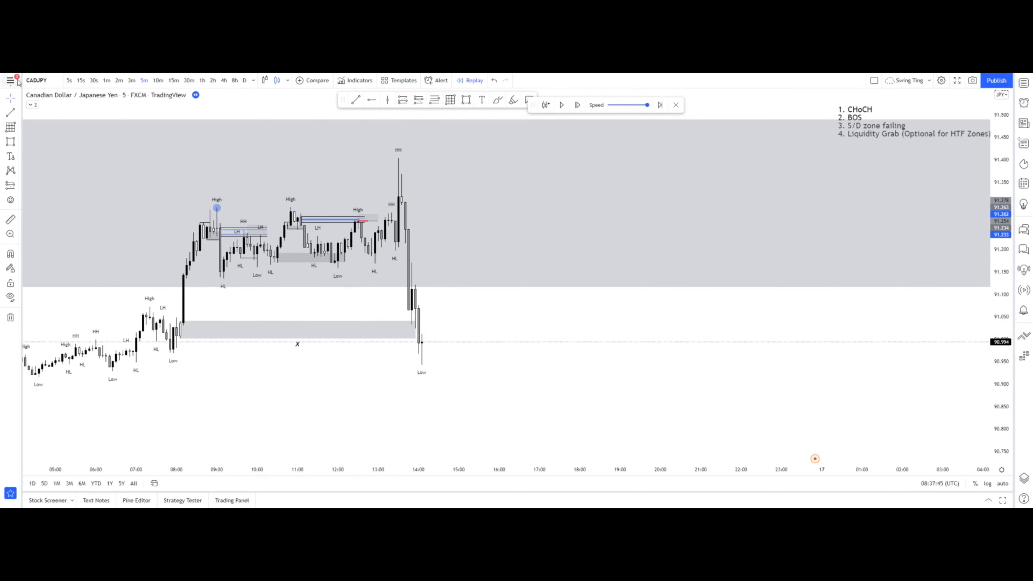
On the 1-minute chart, draw a Gann box from the 13:54 lower high, about 91.169 to 91.111, and extend it to about 17:00.
left_click(109, 80)
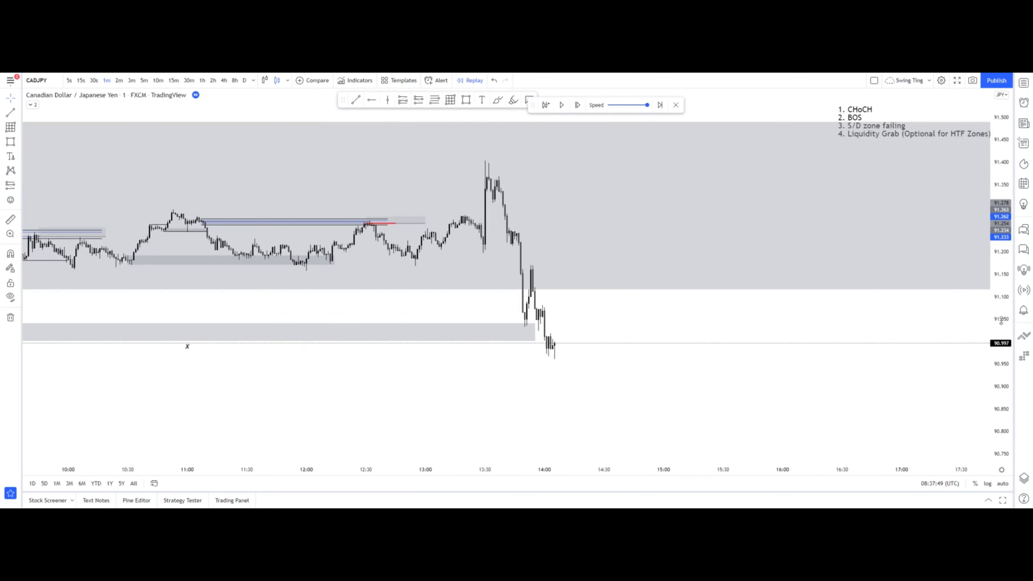
scroll(629, 307, "up", 5)
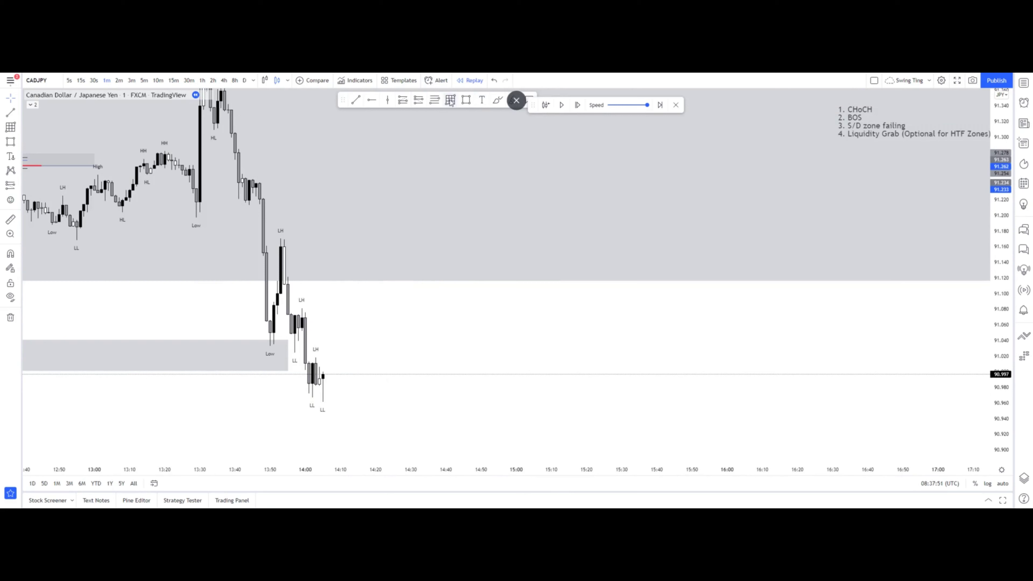
left_click(450, 101)
left_click(285, 240)
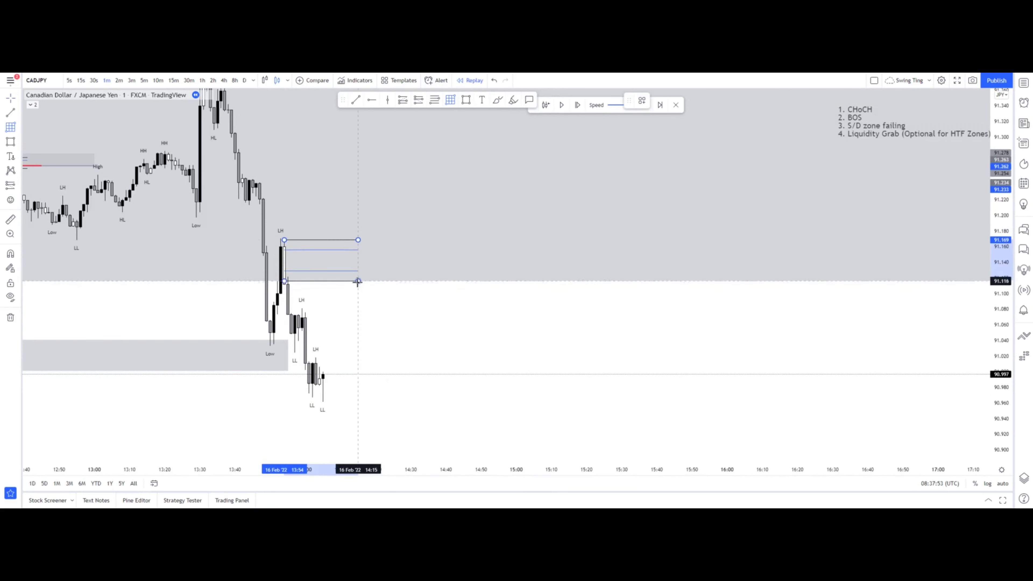
left_click(357, 285)
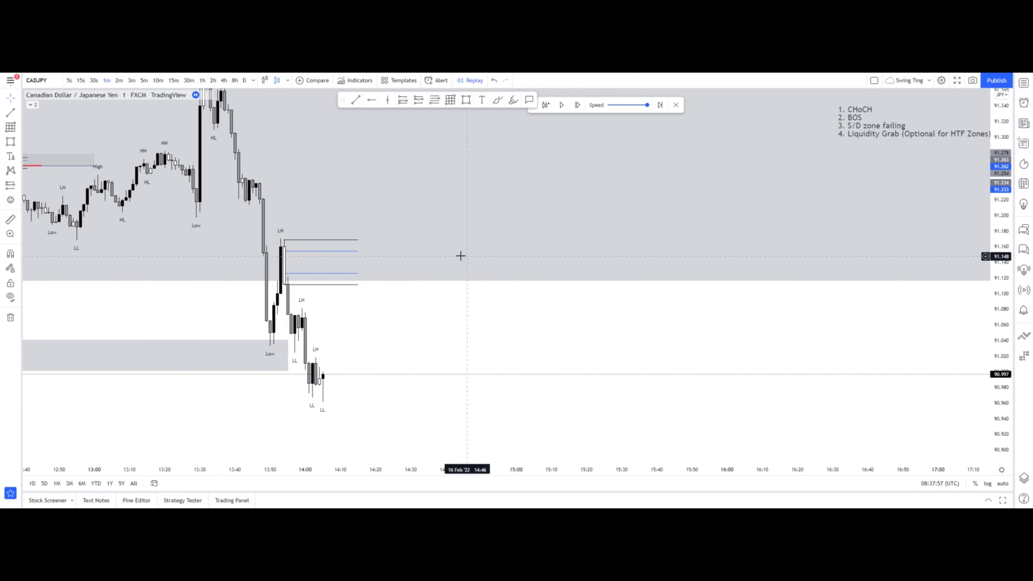
left_click_drag(358, 240, 943, 243)
Place a short position at about 14:52 with its entry at about 91.126 and stop at about 91.171.
left_click_drag(692, 200, 626, 196)
scroll(581, 194, "down", 1)
left_click(18, 186)
left_click(54, 201)
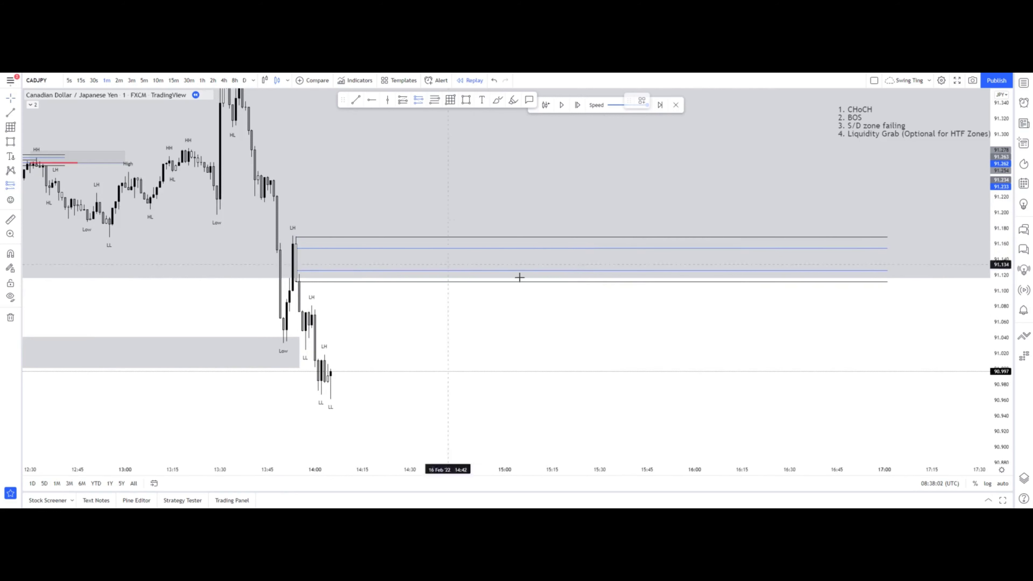
left_click(478, 270)
left_click_drag(479, 202, 482, 232)
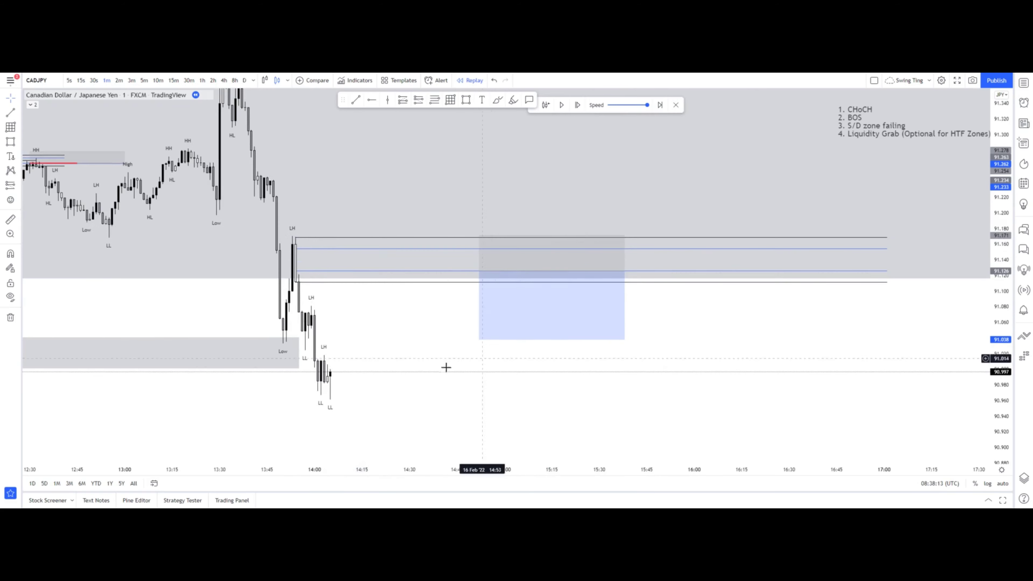
Brush a projected price path up through the supply zone plus two lines at the higher 13:40 consolidation, and undo the strokes.
scroll(351, 364, "down", 4)
mouse_move(529, 374)
left_mouse_down()
mouse_move(560, 305)
mouse_move(661, 199)
mouse_move(672, 202)
left_mouse_up()
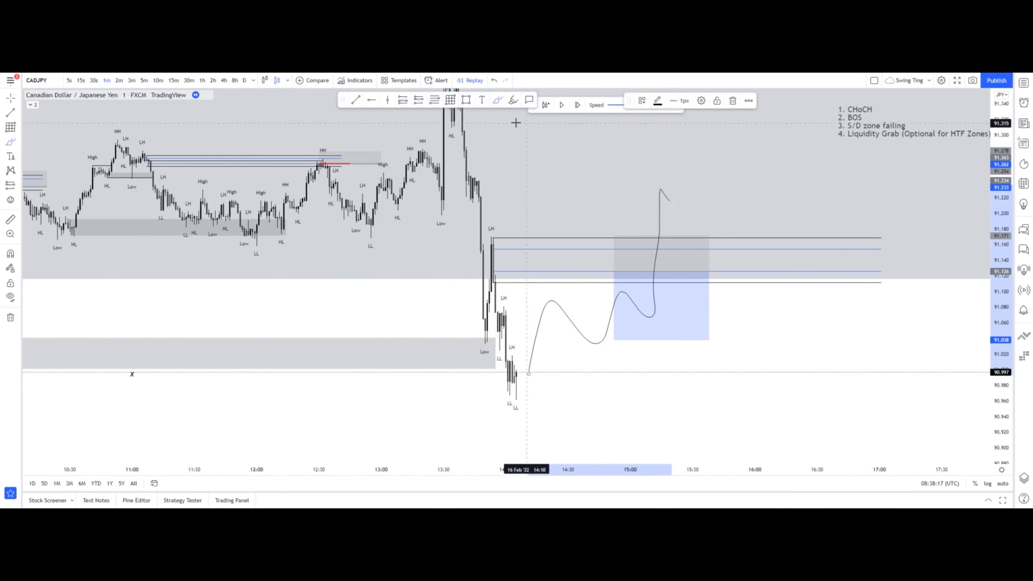
left_click_drag(470, 177, 578, 185)
left_click_drag(440, 197, 577, 206)
key("ctrl+z")
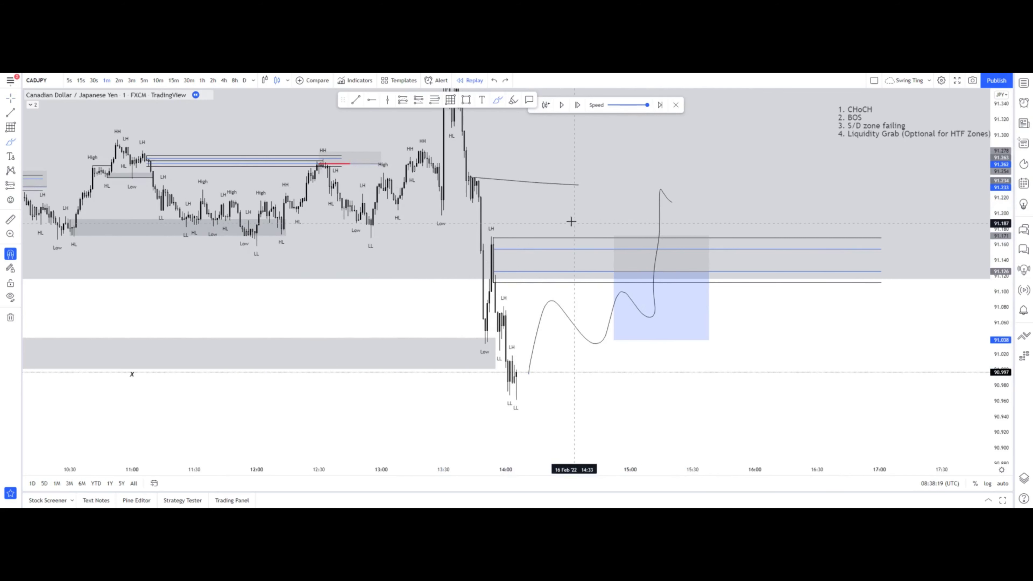
key("ctrl+z")
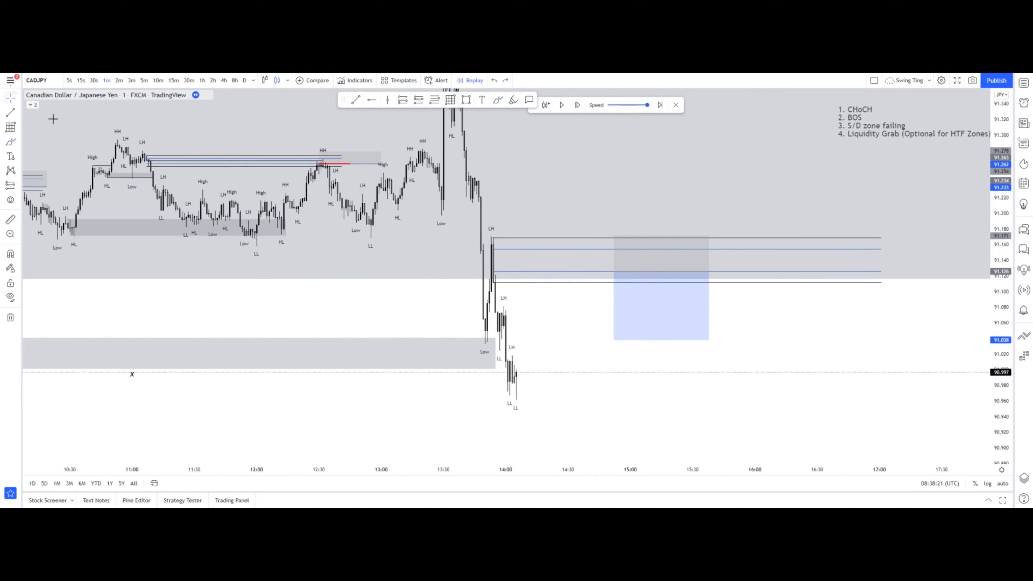
Brush two near-horizontal lines beside the 13:30 swing high, at about 91.364 and 91.33, to mark the upper supply zone.
left_click_drag(516, 361, 514, 378)
scroll(516, 376, "up", 2)
left_click_drag(459, 333, 452, 343)
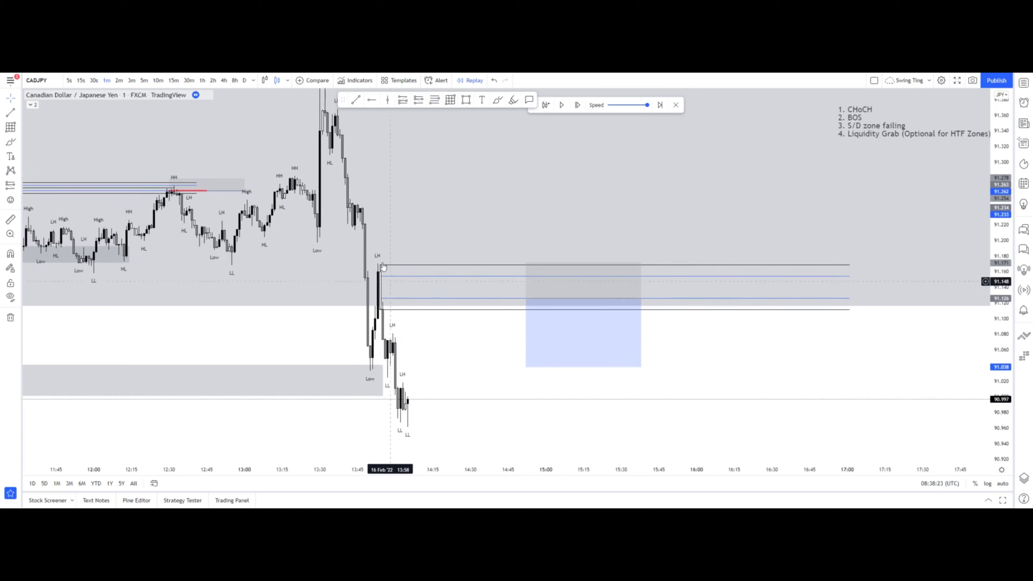
left_click(389, 380)
left_click_drag(451, 360, 446, 381)
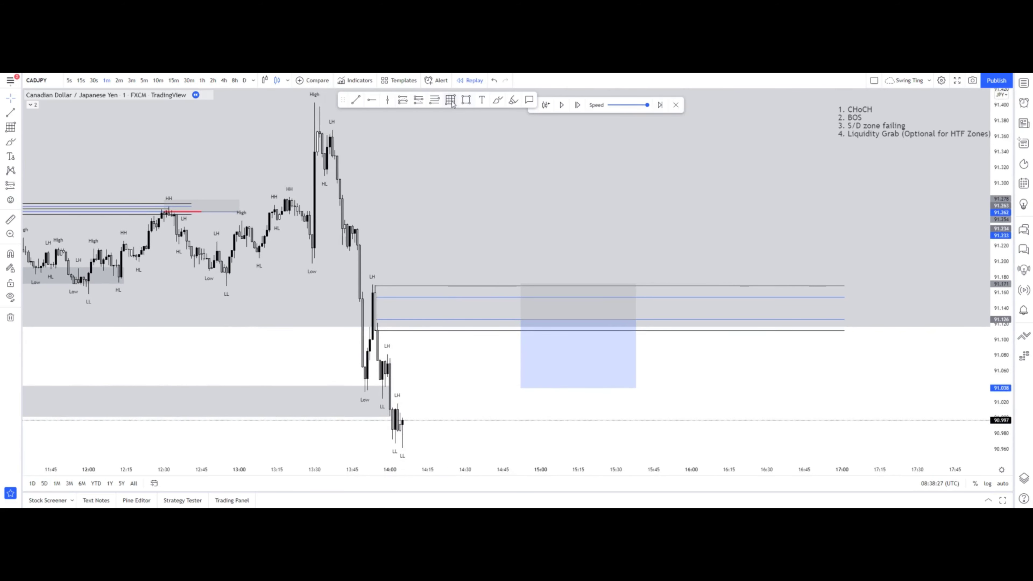
left_click(500, 103)
left_click_drag(320, 133, 420, 135)
left_click_drag(304, 157, 415, 163)
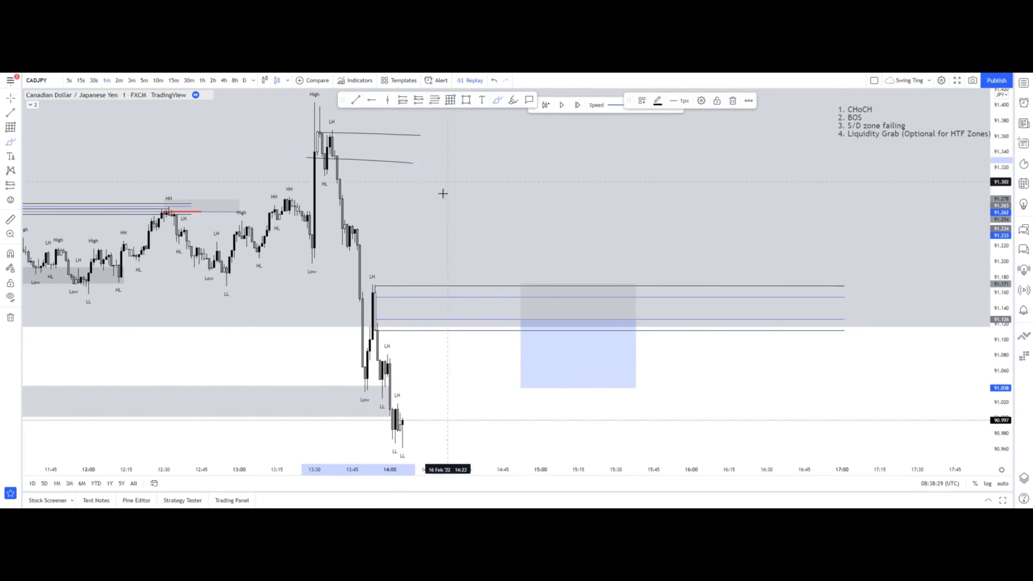
Brush four lines around the 13:40 consolidation and the candles before it, and undo all four strokes.
left_click_drag(339, 227, 420, 230)
left_click_drag(337, 251, 468, 257)
left_click_drag(315, 235, 356, 238)
left_click_drag(315, 267, 369, 268)
key("ctrl+z")
key("ctrl+z")
key("ctrl+z")
key("ctrl+z")
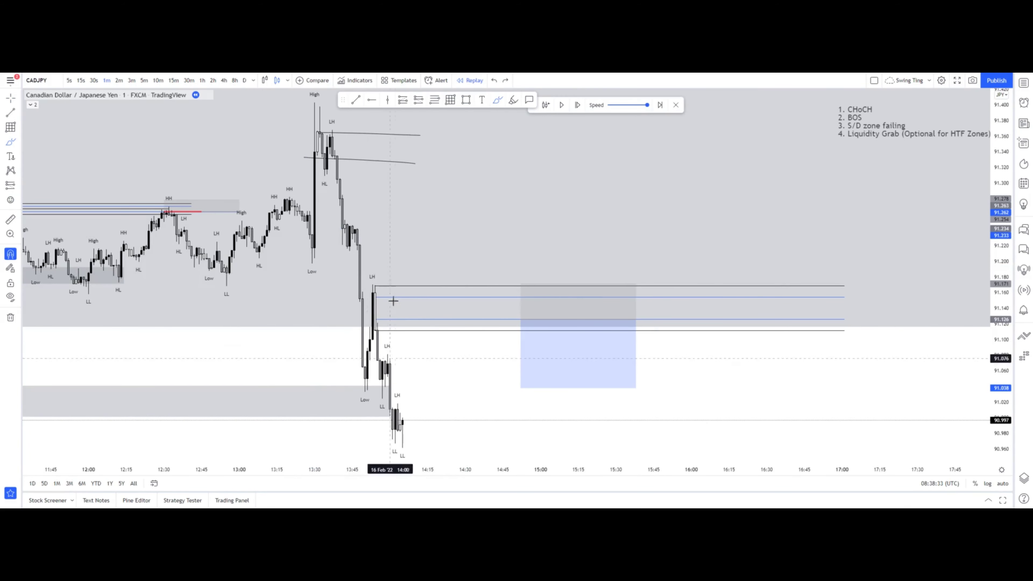
Move the short position to start at about 15:11, with entry about 91.122, stop about 91.172 and target about 91.034.
left_click(10, 99)
left_click_drag(425, 336, 338, 252)
scroll(366, 259, "down", 2)
left_click_drag(633, 236, 660, 251)
left_click_drag(737, 263, 681, 276)
left_click_drag(523, 215, 523, 211)
left_click_drag(579, 265, 579, 267)
left_click(698, 268)
Extend the short position's end time to about 16:00.
scroll(763, 289, "down", 2)
left_click_drag(764, 293, 640, 293)
left_click_drag(571, 250, 580, 250)
left_click(659, 282)
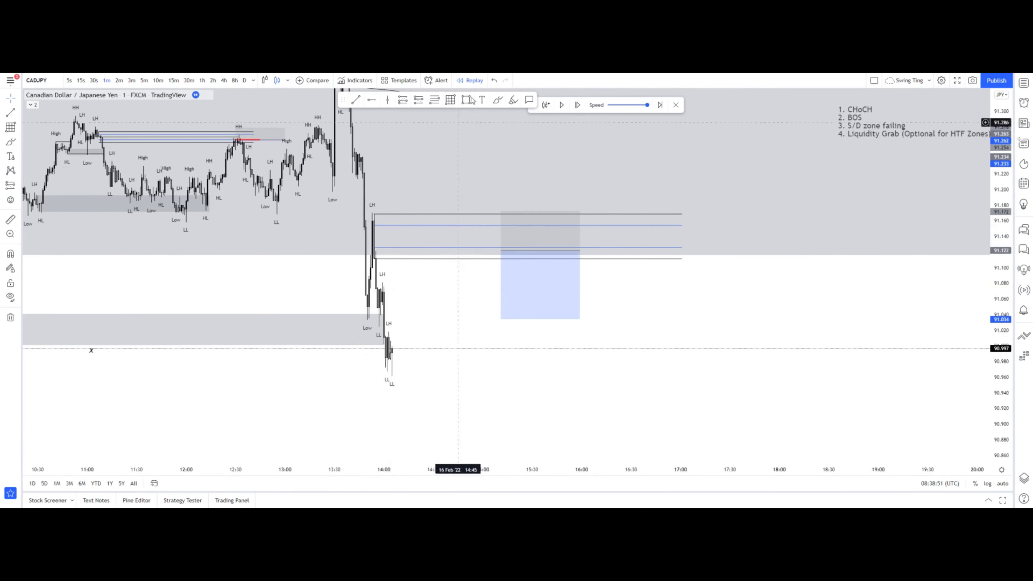
Switch the chart to the 5-minute timeframe and play the replay forward to about 21:00 on 16 Feb.
mouse_move(514, 254)
left_click_drag(682, 297, 766, 290)
scroll(747, 310, "up", 1)
scroll(612, 284, "up", 2)
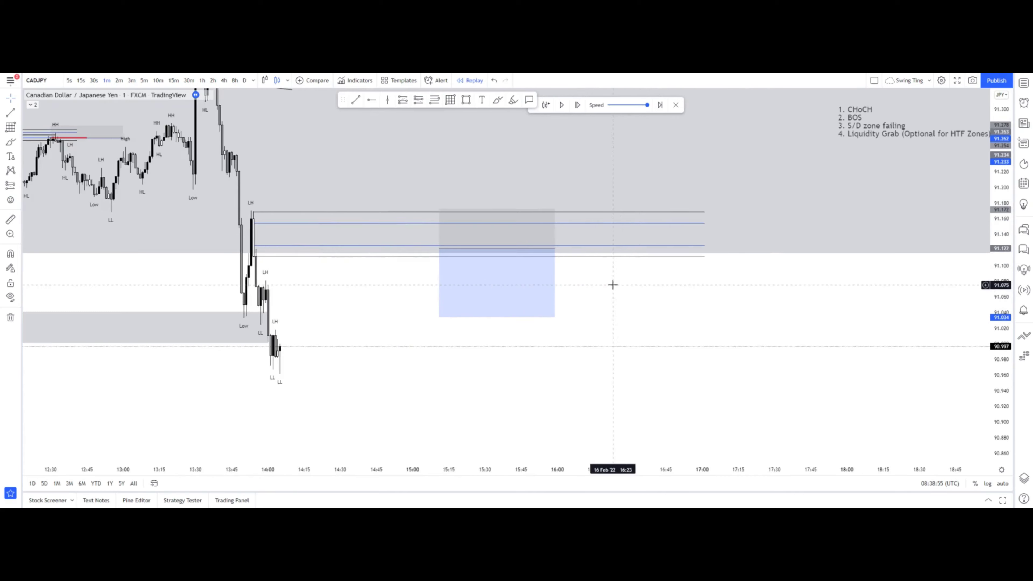
scroll(610, 283, "down", 1)
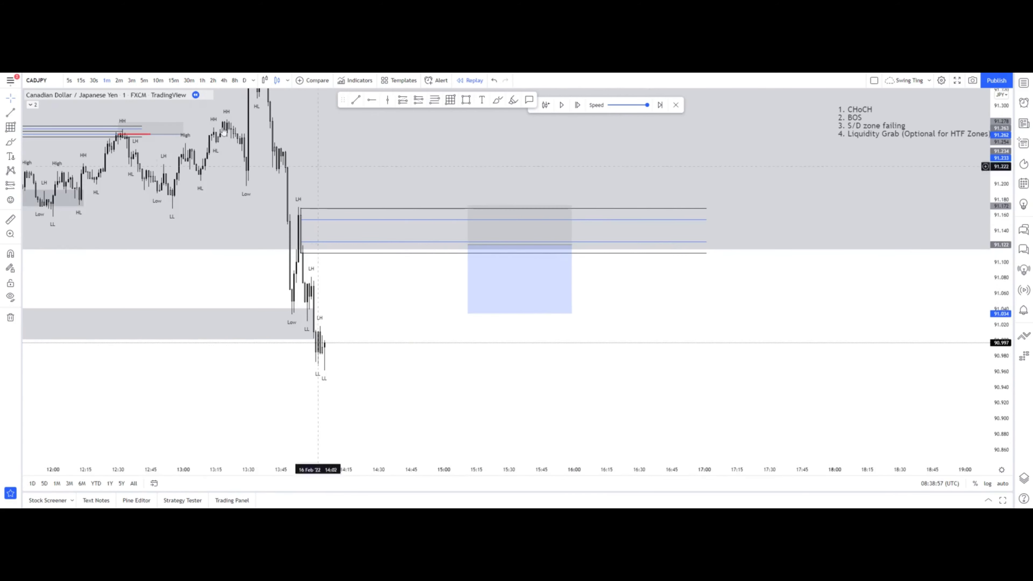
left_click(143, 80)
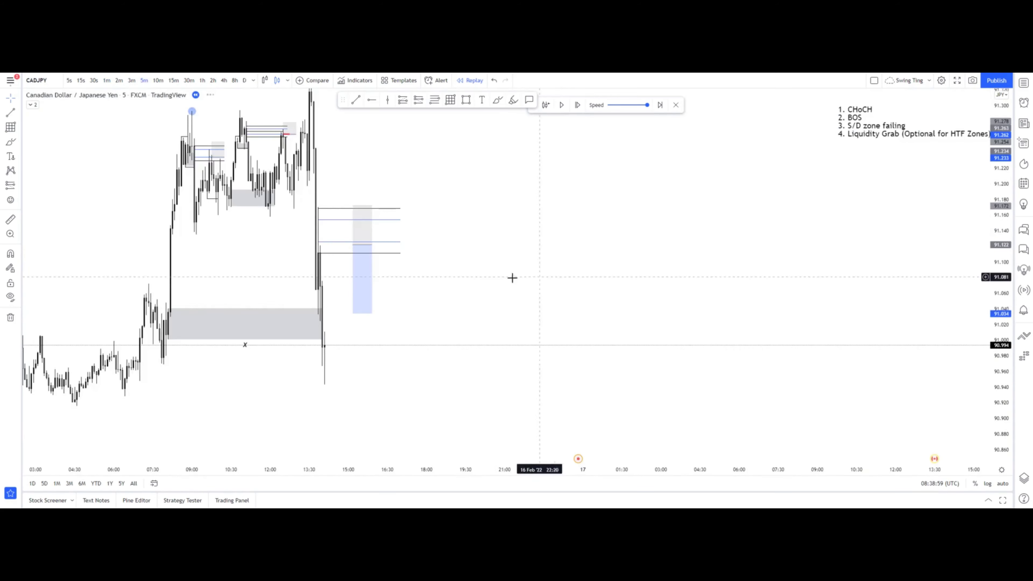
scroll(733, 300, "up", 4)
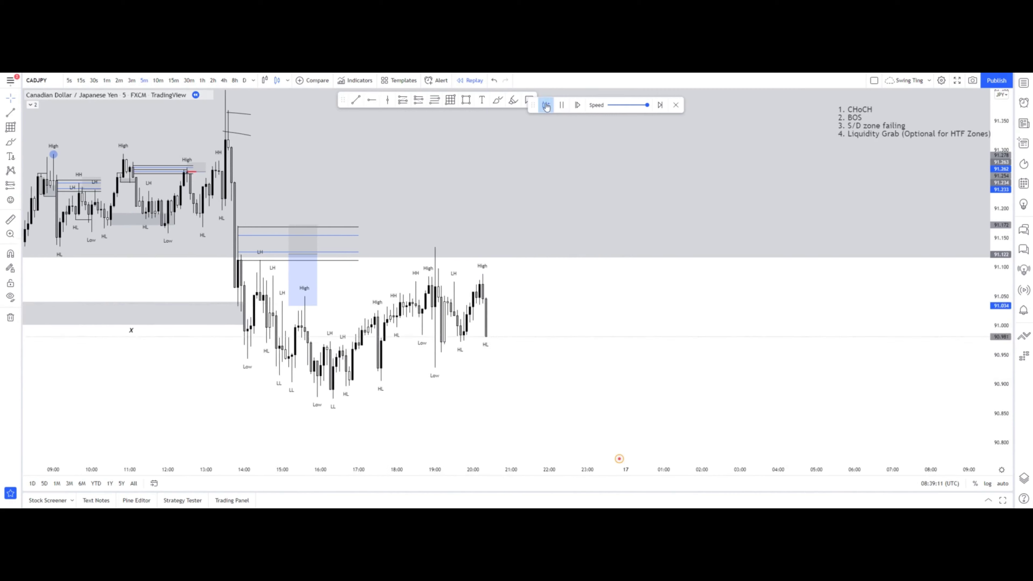
left_click(556, 108)
Extend the refined supply zone's lines to about 03:20 on 17 Feb and move the short position's start to about 18:45.
left_click_drag(342, 227, 732, 229)
left_click(600, 279)
left_click_drag(295, 255, 462, 267)
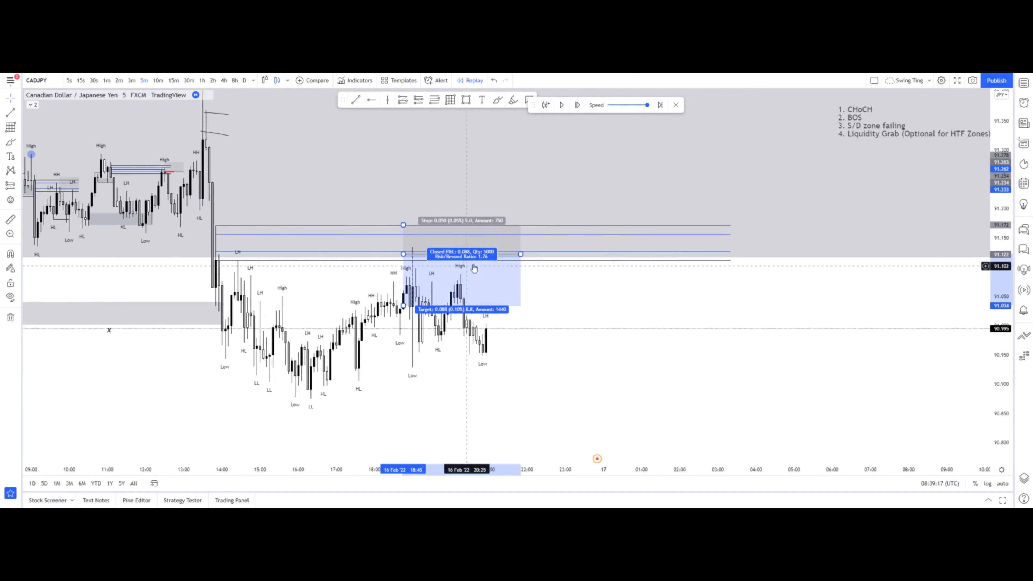
Shorten the short position and align it with the spike into the zone, spanning about 19:00 to 20:20 on 16 Feb.
mouse_move(521, 254)
left_mouse_down()
mouse_move(448, 254)
mouse_move(446, 271)
mouse_move(441, 263)
left_mouse_up()
left_click(479, 283)
left_click(496, 272)
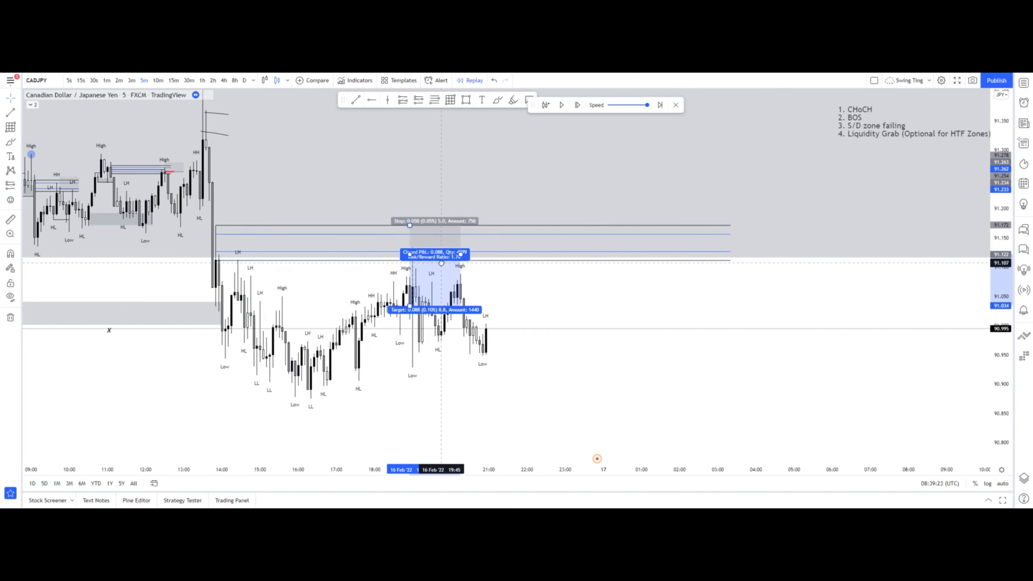
left_click(549, 277)
scroll(744, 285, "down", 2)
left_click_drag(1000, 312, 999, 239)
scroll(732, 255, "up", 1)
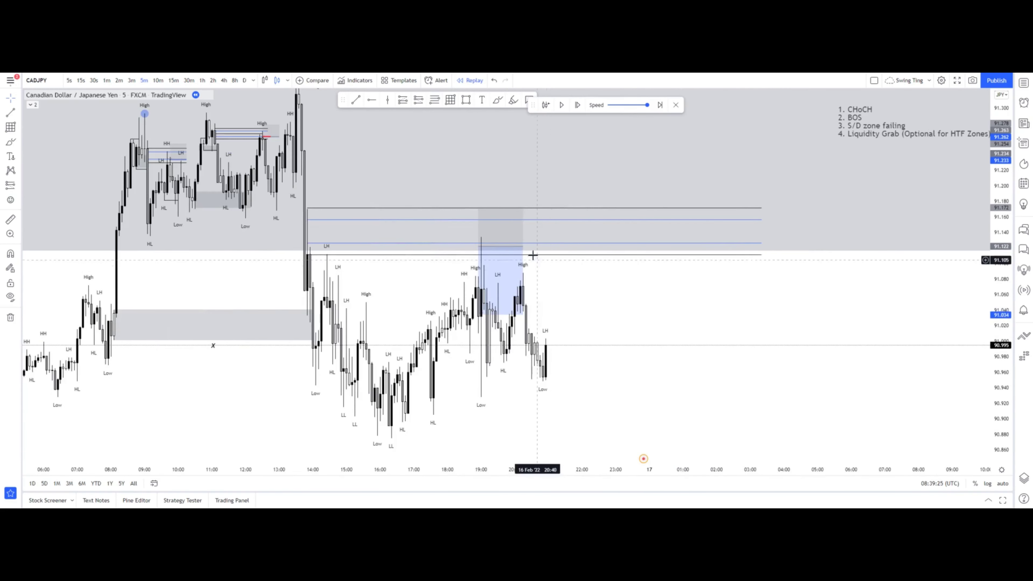
left_click(509, 255)
left_click(607, 259)
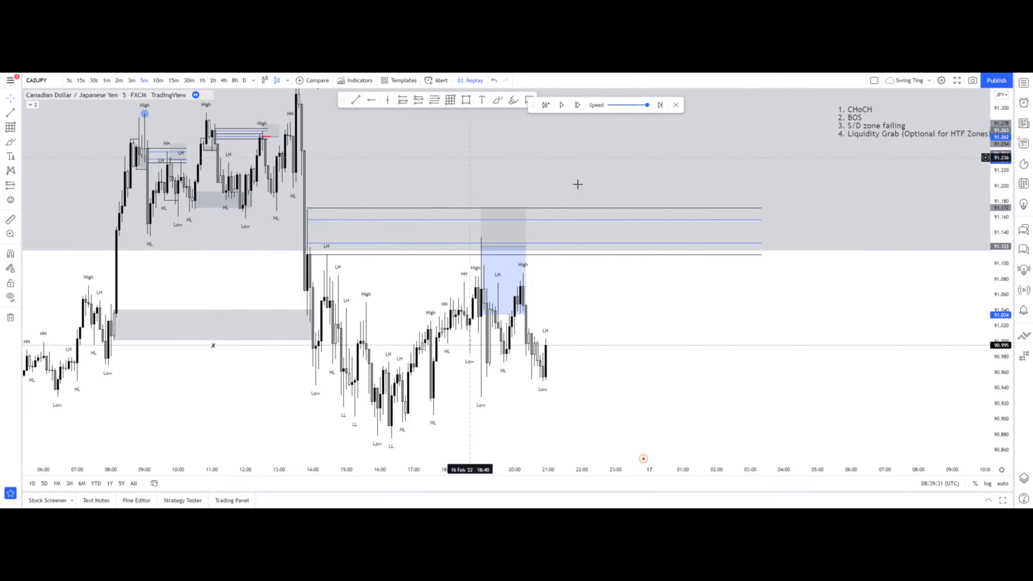
On the 1-hour chart, lower the short position's target to about 90.392, at the line from the lower swing low.
left_click_drag(997, 214, 996, 301)
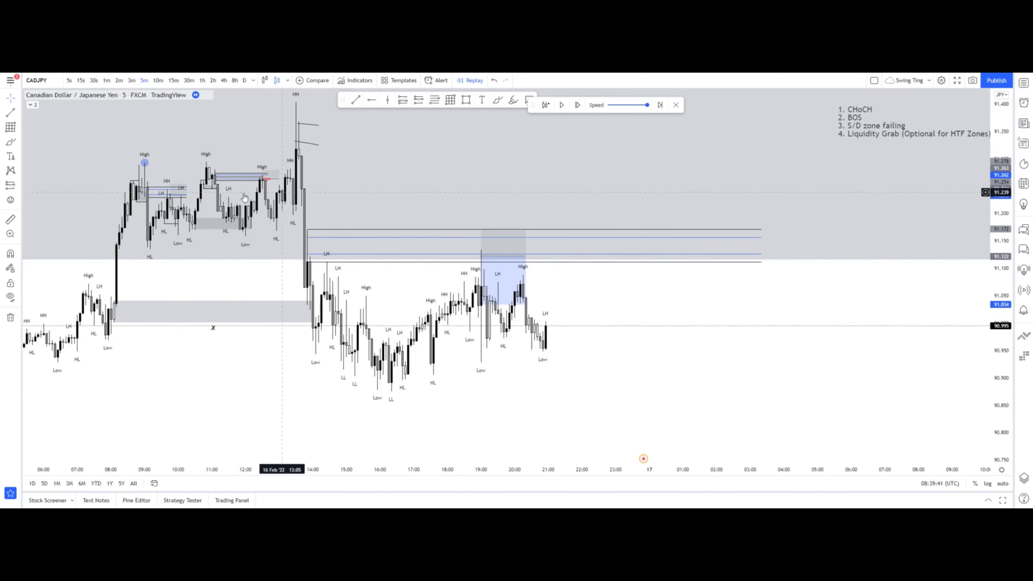
scroll(676, 293, "down", 2)
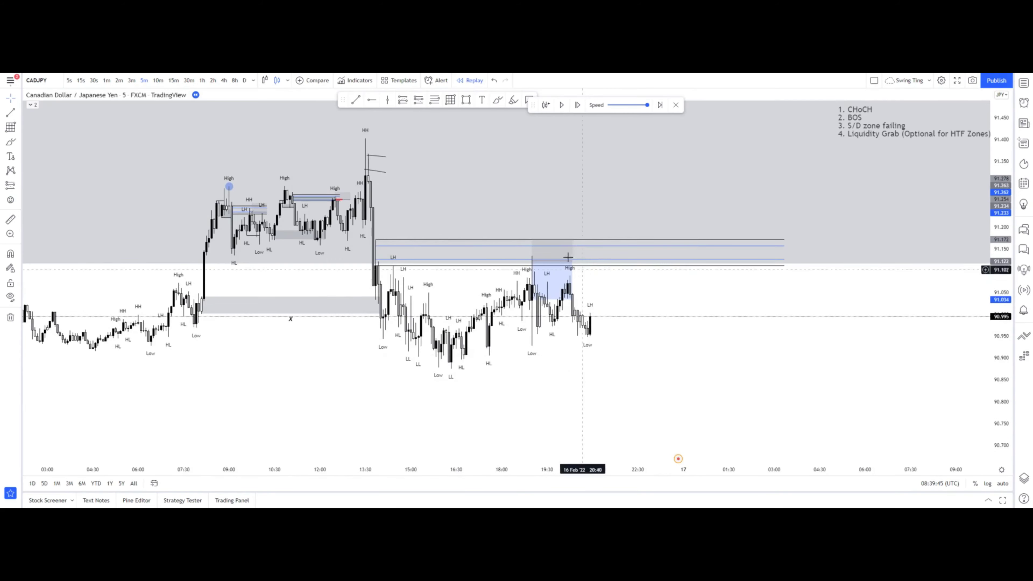
left_click_drag(637, 268, 555, 254)
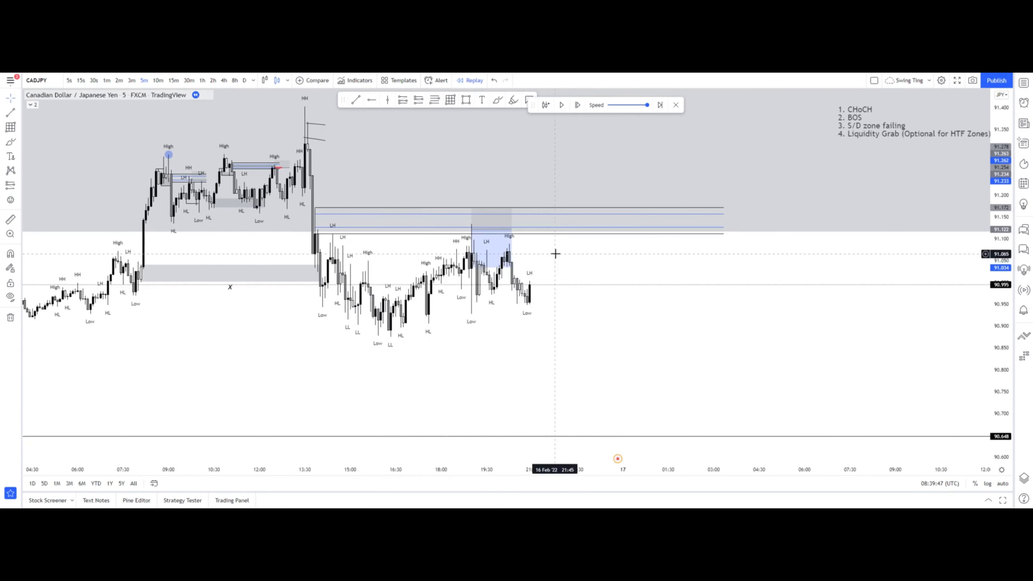
left_click(173, 81)
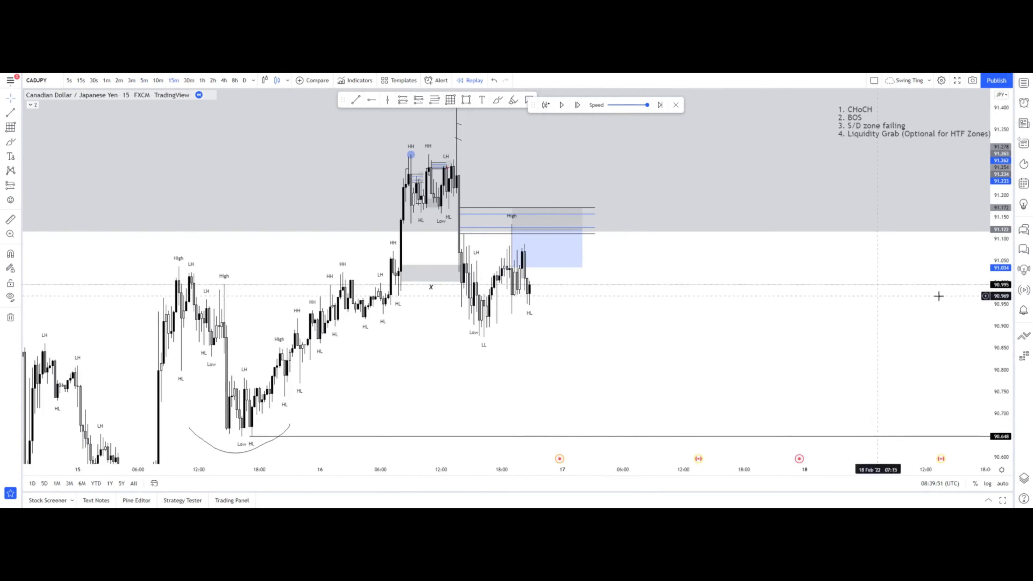
scroll(938, 317, "down", 5)
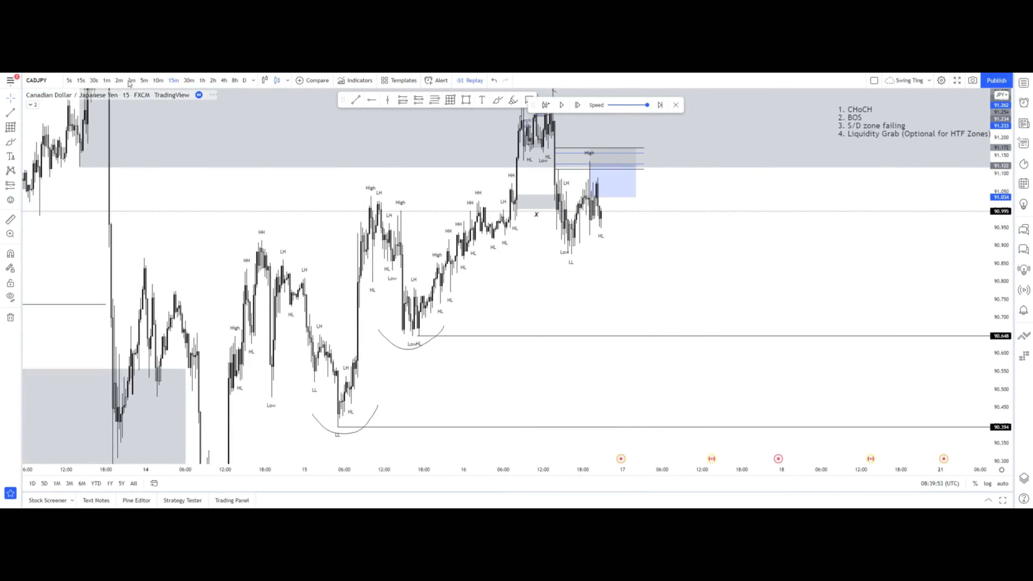
left_click(202, 80)
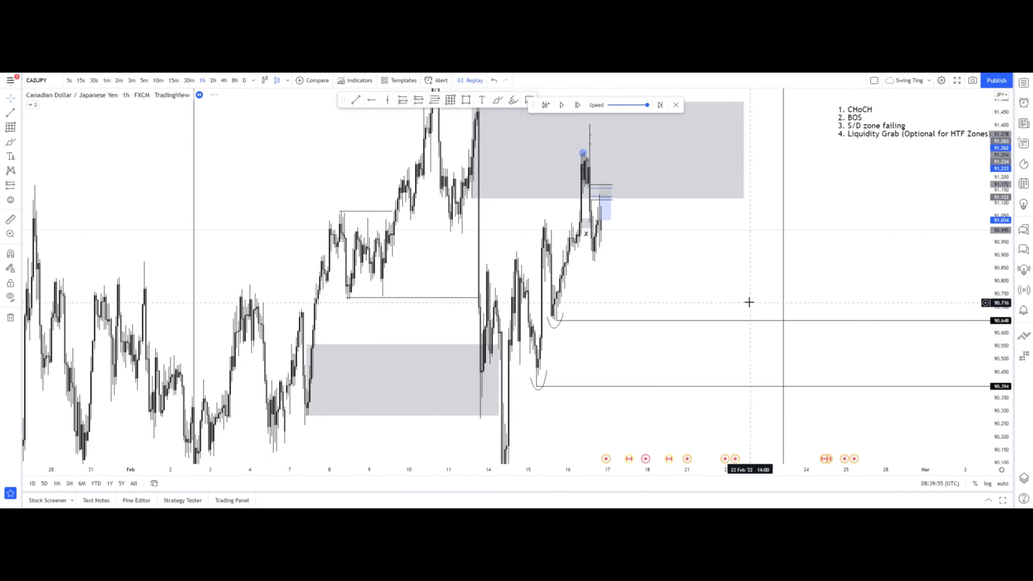
scroll(692, 285, "up", 2)
left_click_drag(626, 265, 677, 269)
scroll(677, 269, "up", 2)
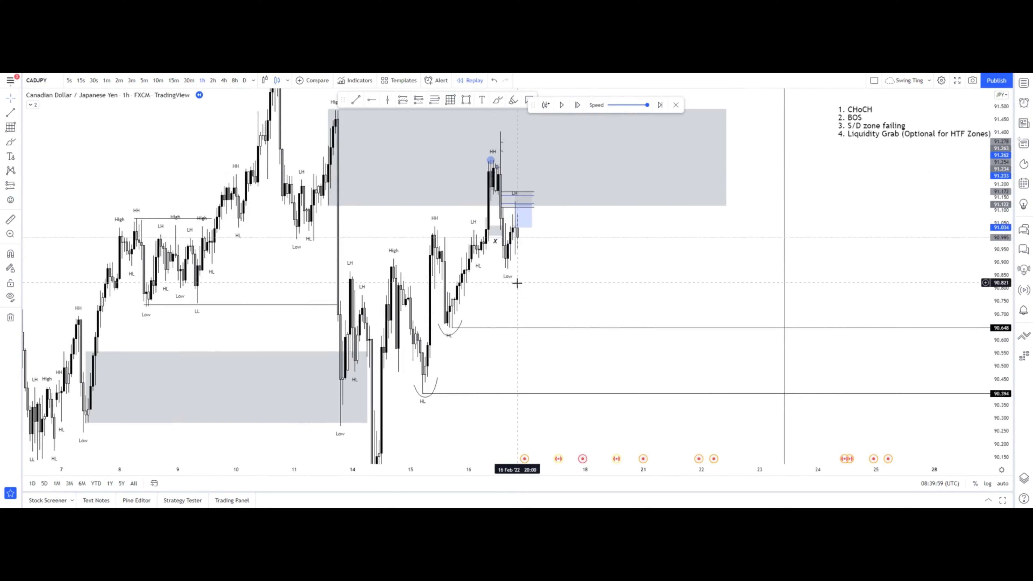
left_click_drag(515, 231, 525, 386)
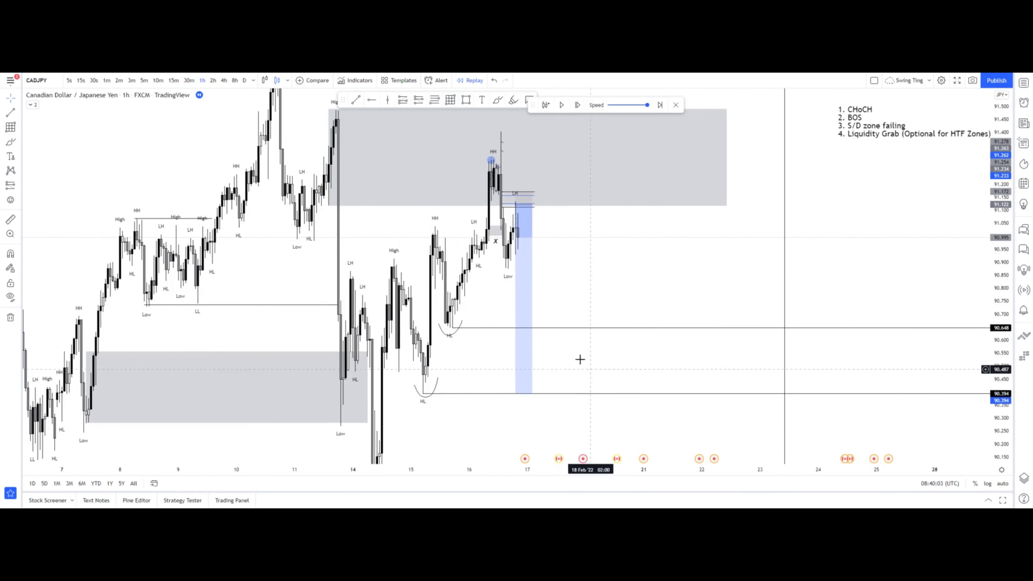
scroll(578, 358, "down", 5)
mouse_move(563, 335)
left_mouse_down()
mouse_move(563, 384)
mouse_move(565, 336)
left_mouse_up()
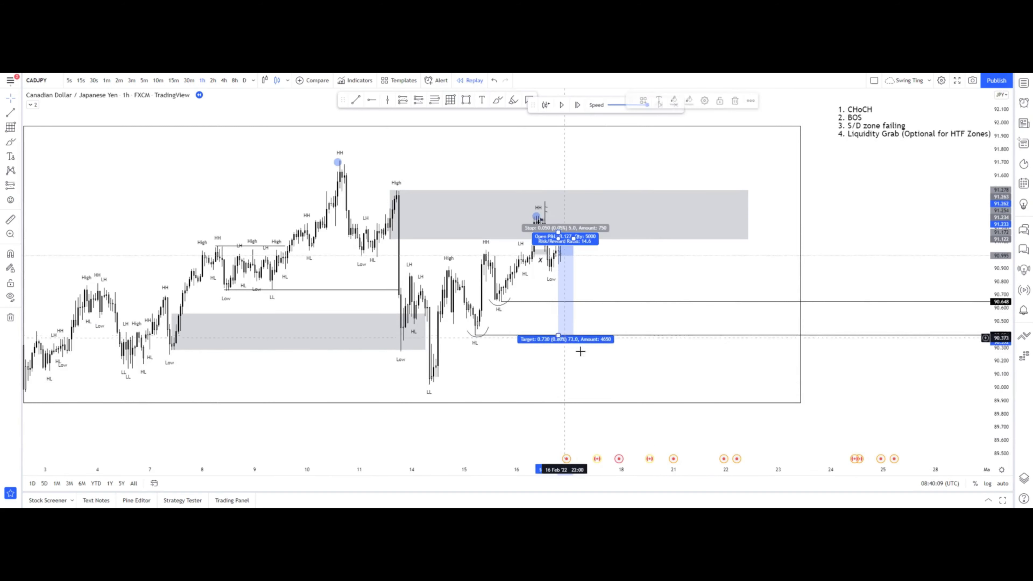
Move the horizontal line of the higher swing low up to about 90.865, starting around 11 Feb.
left_click_drag(625, 369, 826, 395)
scroll(825, 395, "up", 2)
left_click_drag(1001, 289, 1001, 171)
left_click_drag(855, 351, 564, 270)
scroll(699, 307, "up", 2)
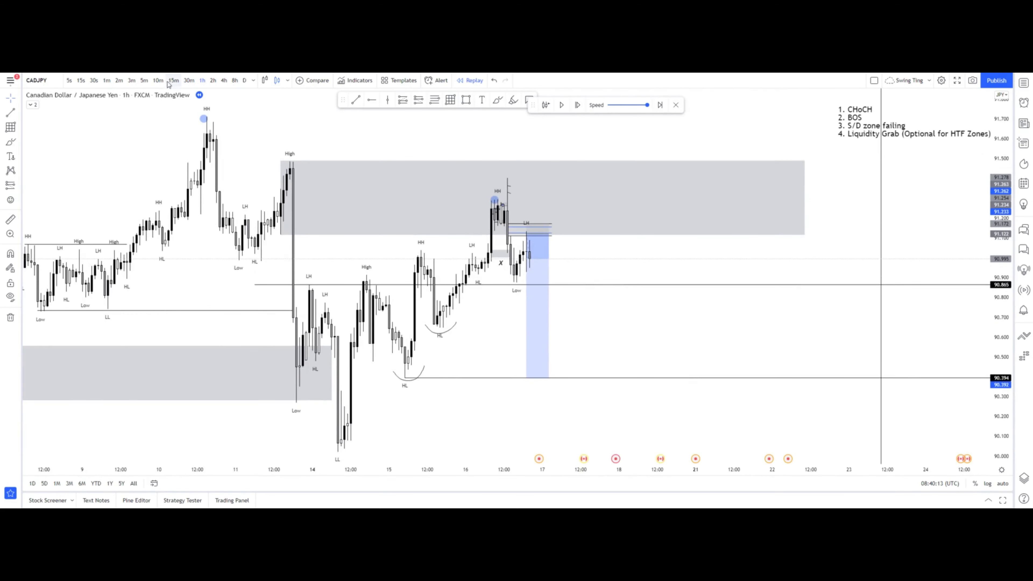
Switch the chart to the 10-minute timeframe and play the replay forward to about 06:00 on 17 Feb.
left_click(158, 82)
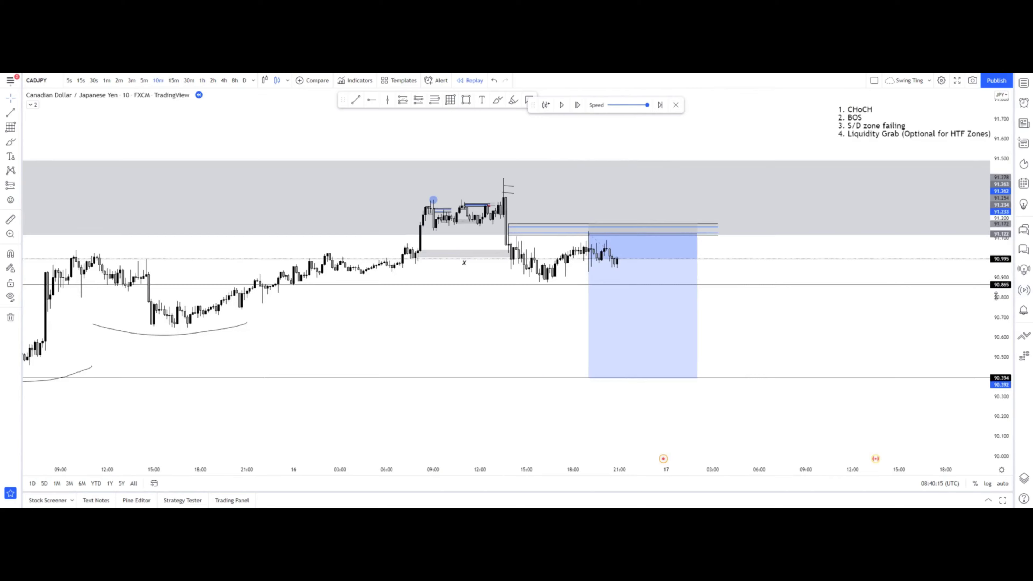
left_click_drag(743, 238, 496, 212)
scroll(527, 196, "down", 3)
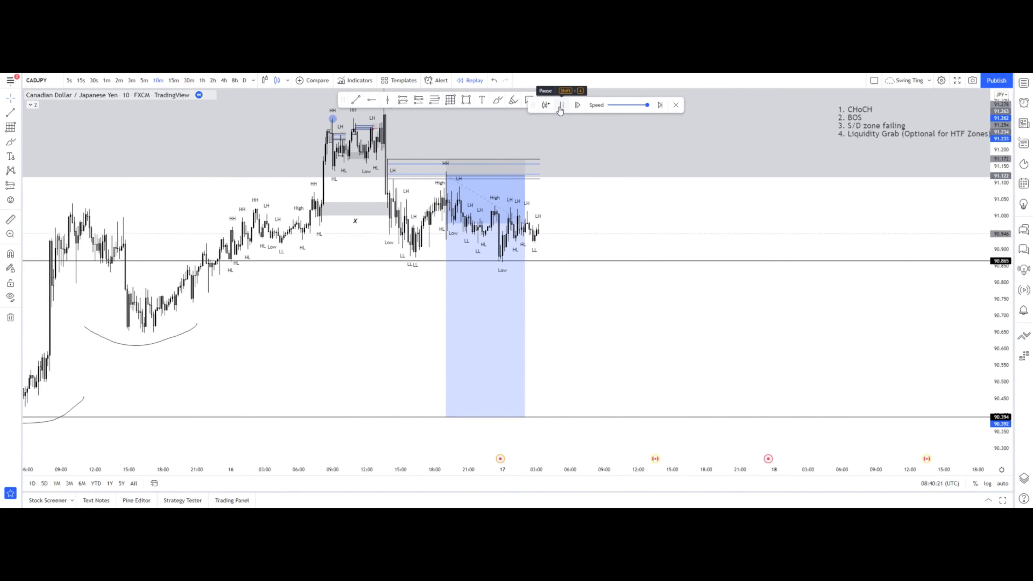
left_click(560, 106)
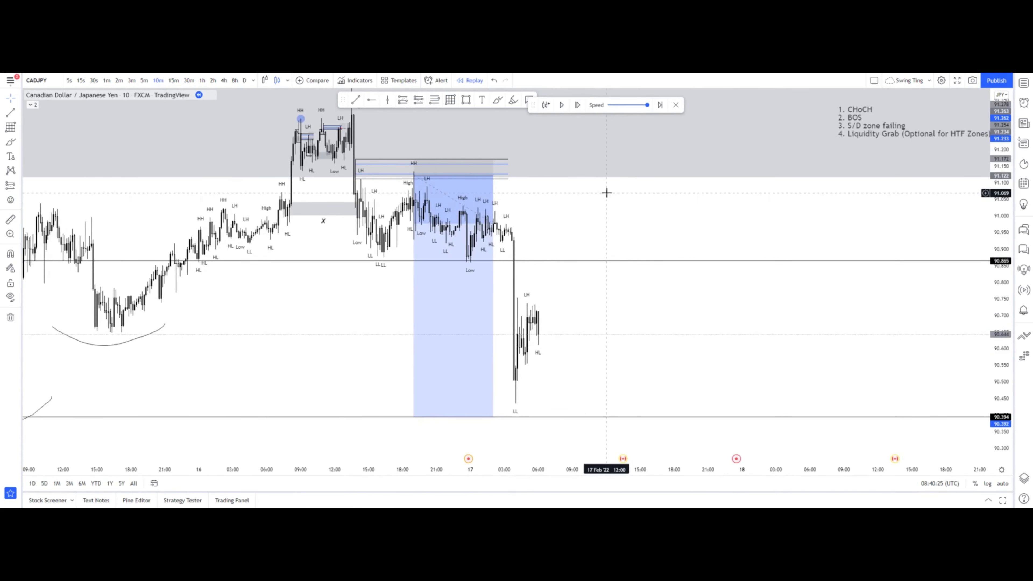
Draw a trend line at about 90.861 from the 23:50 low to the 03:50 breakdown candle, and delete it.
left_click(356, 101)
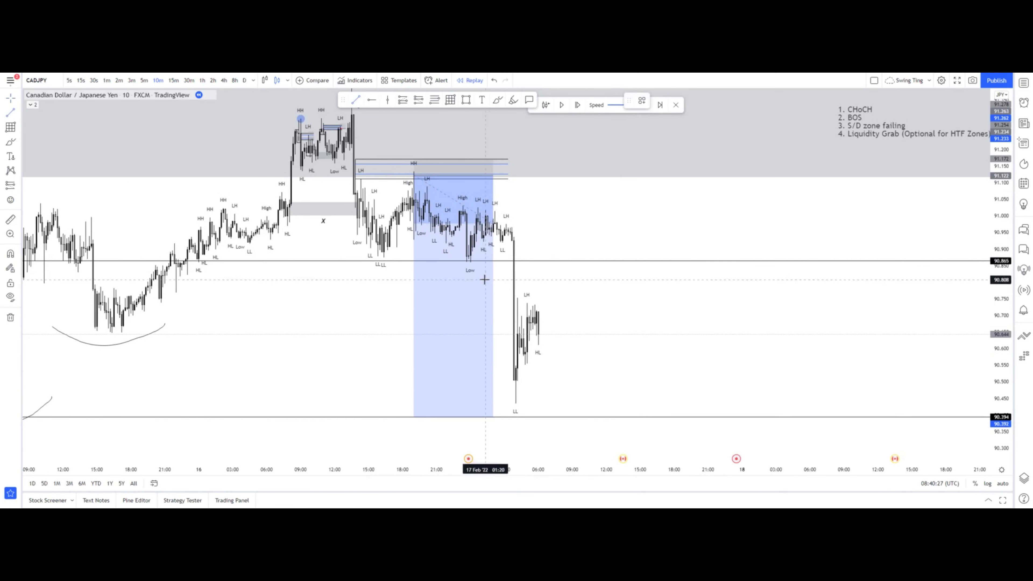
left_click(514, 263)
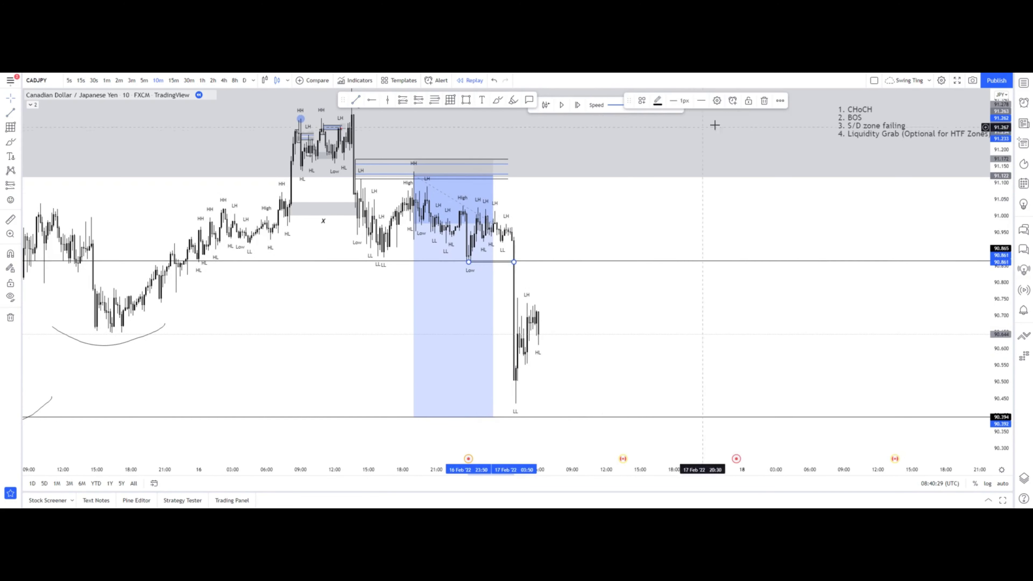
left_click(755, 103)
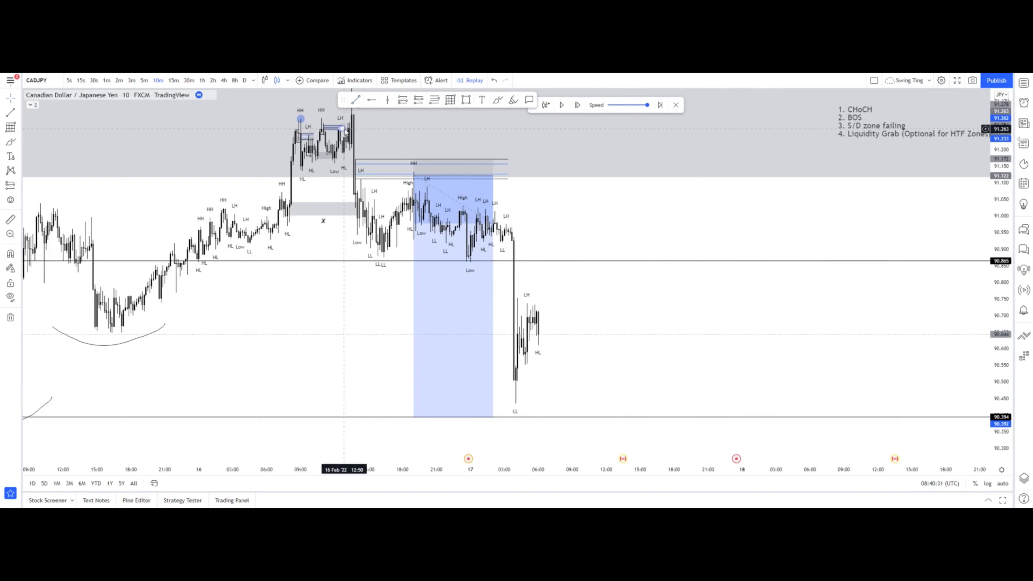
Draw a red 3px trend line at the short's entry, about 91.124, from 22:10 on 16 Feb to 08:50 on 17 Feb.
left_click(356, 100)
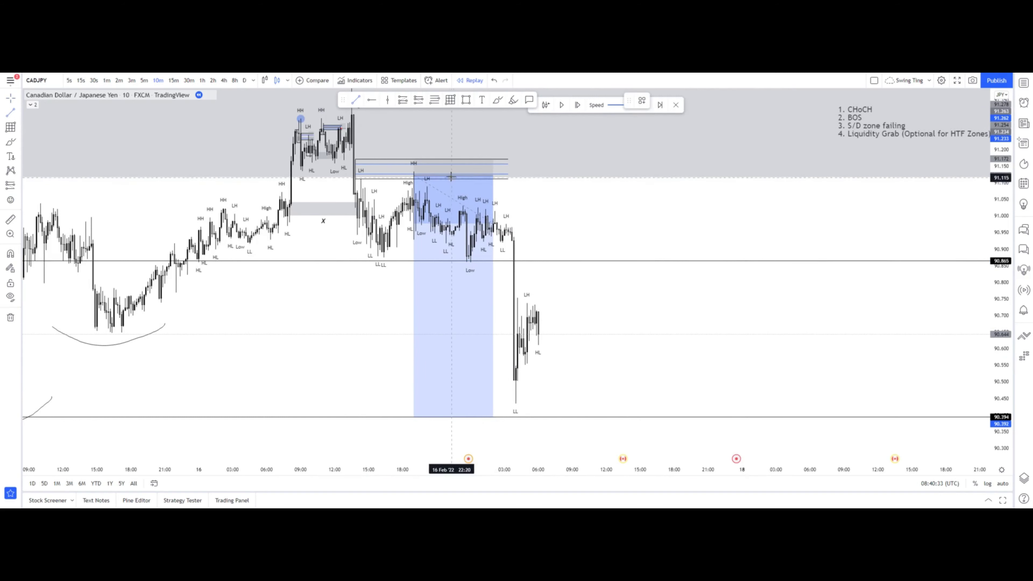
left_click_drag(449, 175, 571, 175)
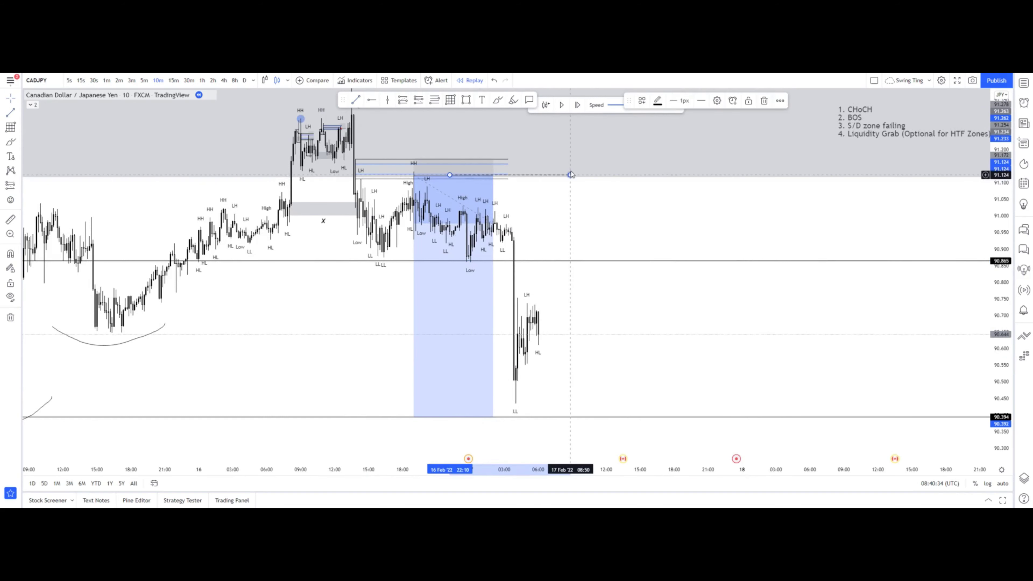
left_click(659, 102)
left_click(657, 128)
left_click(682, 102)
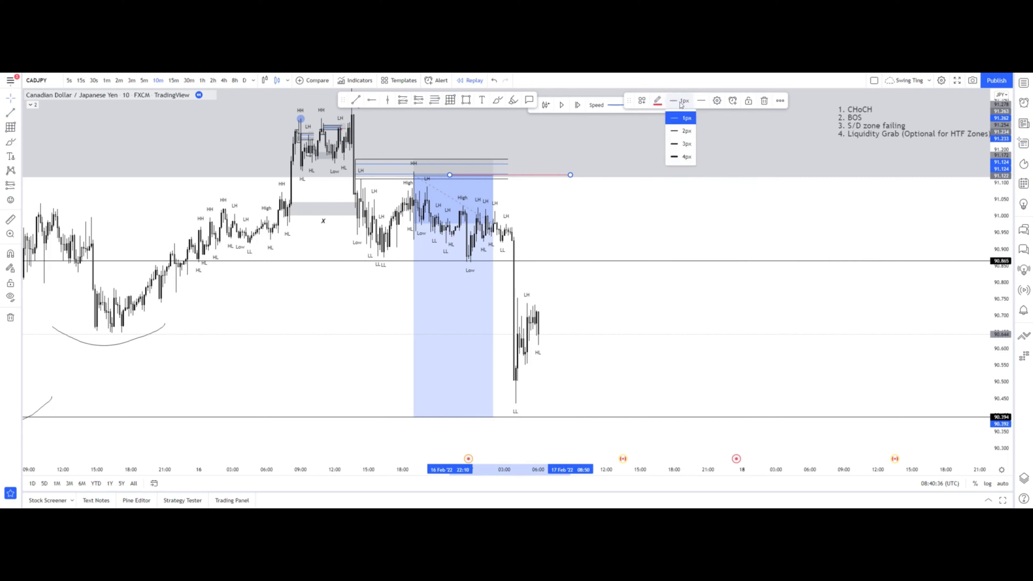
left_click(677, 144)
left_click(634, 210)
Play the replay forward to about 10:30 on 17 Feb, past the candle that reaches the short's target.
left_click_drag(626, 222, 527, 208)
scroll(533, 207, "down", 3)
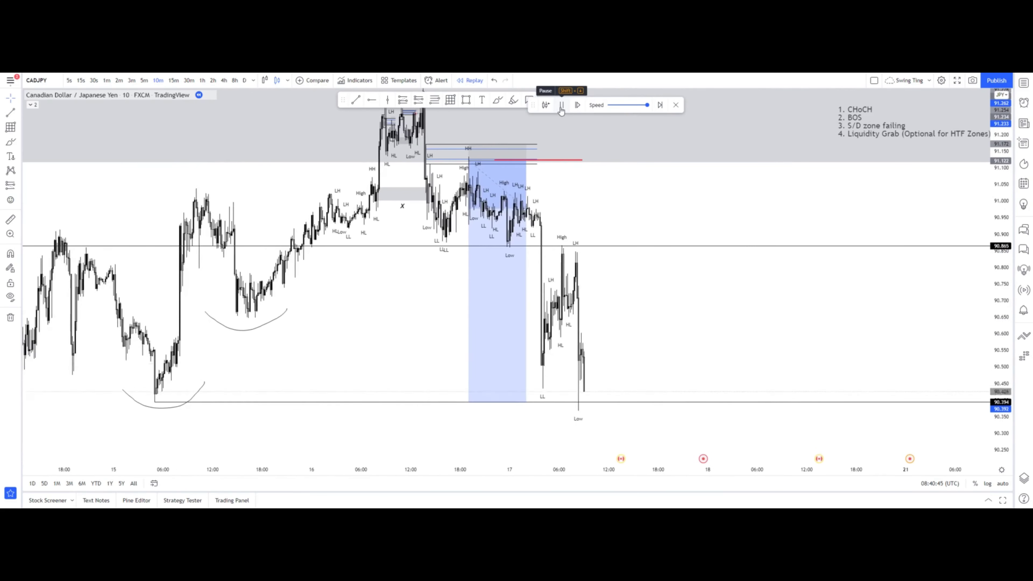
left_click(561, 106)
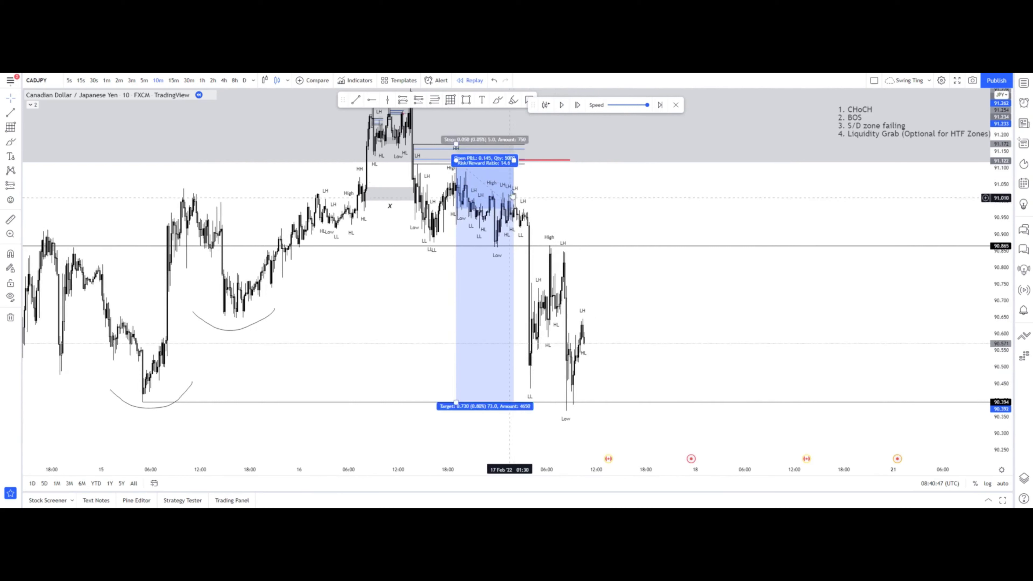
Delete the red line at the short position's entry price.
left_click(541, 160)
left_click(763, 103)
Extend the short position's end time to about 12:30 on 17 Feb and undo the accidental shift of the whole position.
left_click_drag(514, 160, 604, 163)
left_click_drag(603, 163, 579, 165)
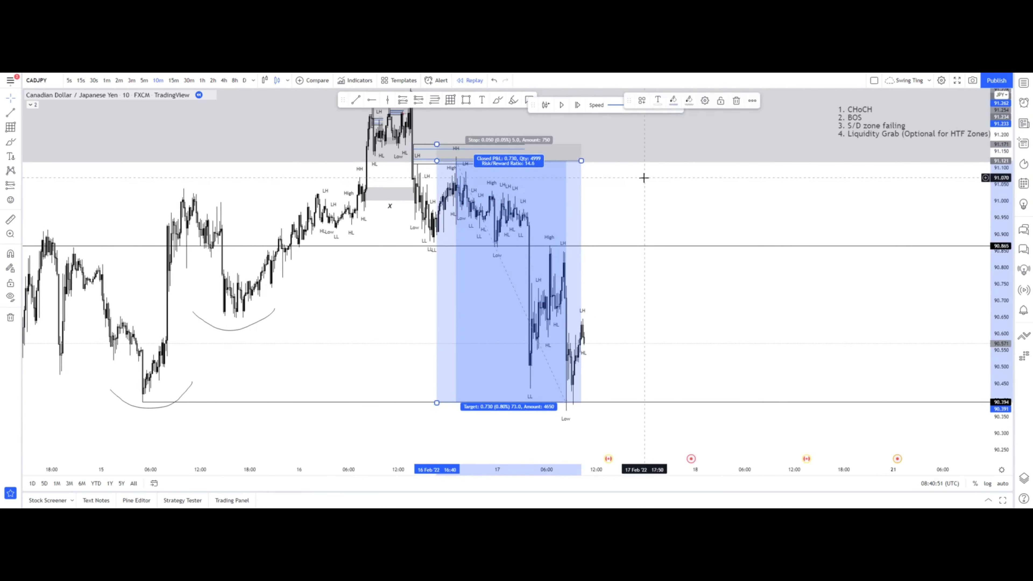
key("ctrl+z")
left_click(691, 189)
left_click(557, 211)
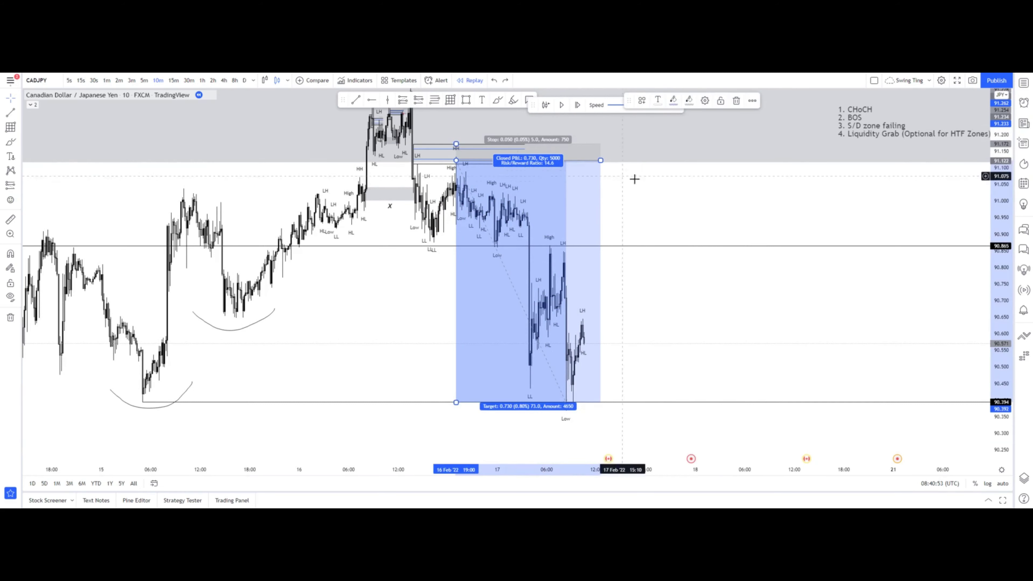
left_click(606, 184)
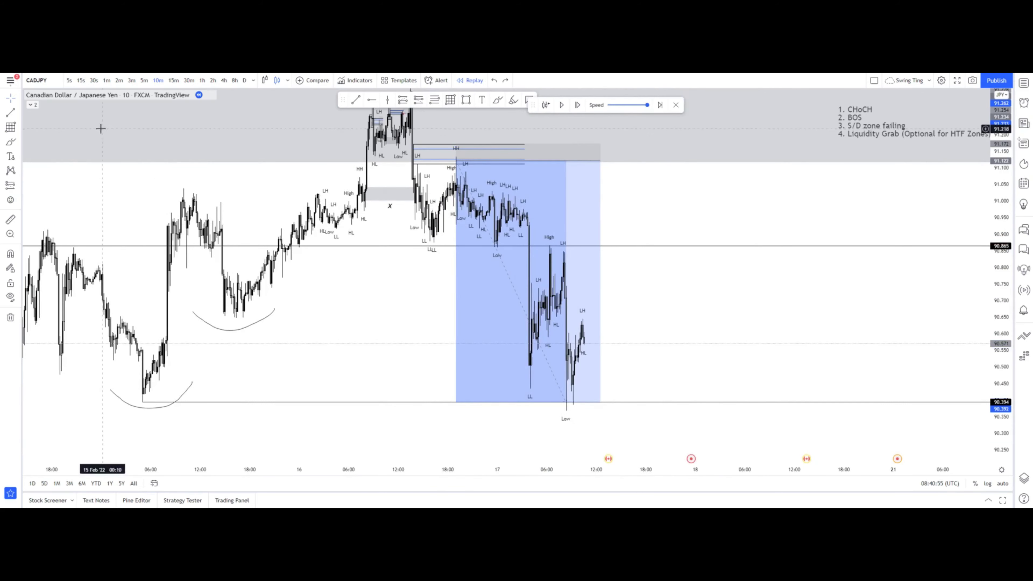
Measure the short trade's duration with a date range from its entry to the target hit, and delete the measurement.
left_click(19, 185)
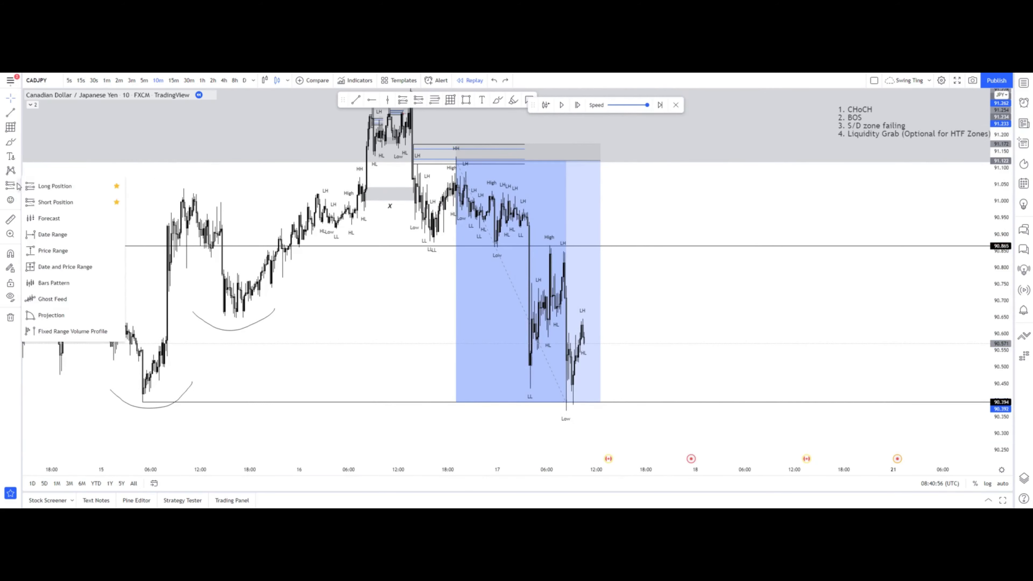
left_click(41, 236)
left_click(457, 163)
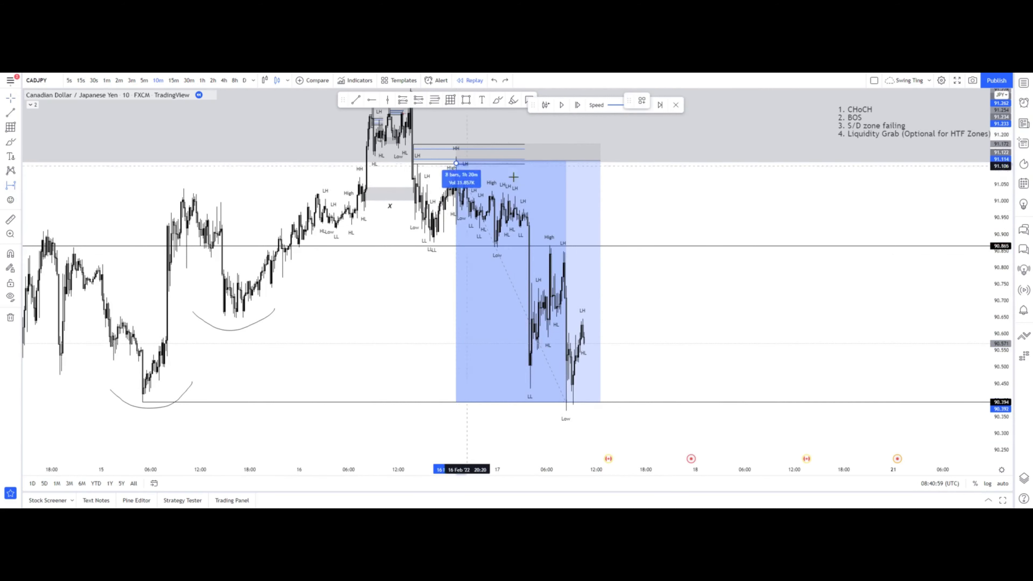
left_click(566, 394)
left_click(748, 101)
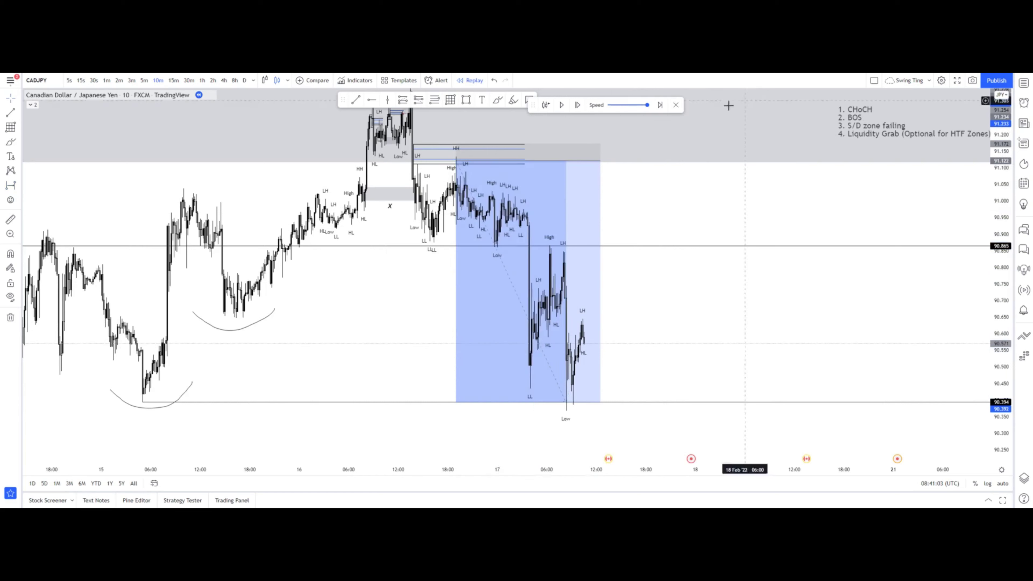
Switch to the 2-minute chart and set the profit level of the 09:44 short on 16 Feb to 200 ticks.
left_click(514, 200)
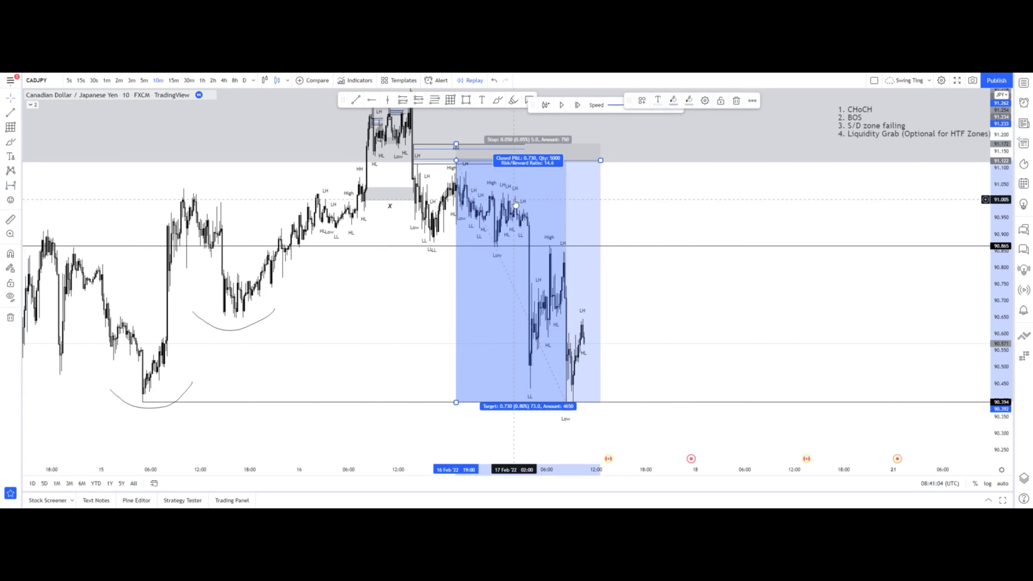
left_click(707, 183)
left_click_drag(708, 182, 676, 228)
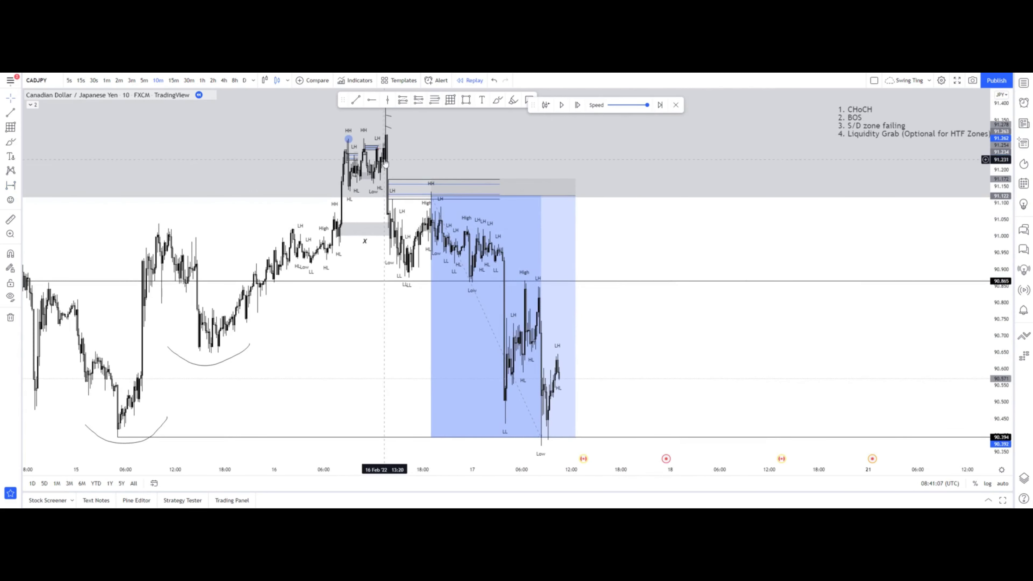
left_click_drag(248, 213, 483, 231)
left_click(119, 80)
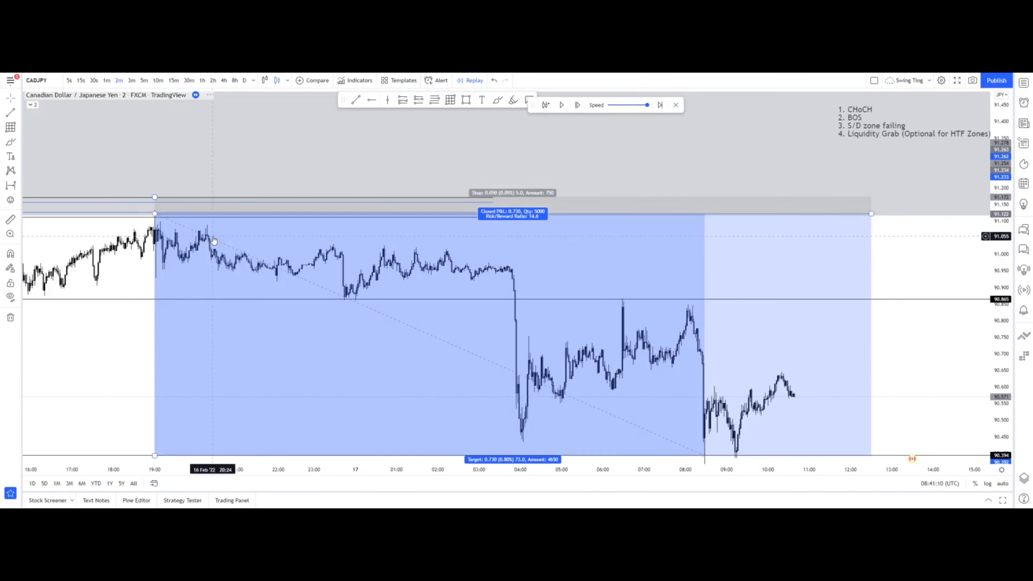
left_click_drag(117, 253, 682, 300)
scroll(290, 267, "down", 5)
left_click_drag(290, 268, 514, 314)
scroll(657, 207, "up", 3)
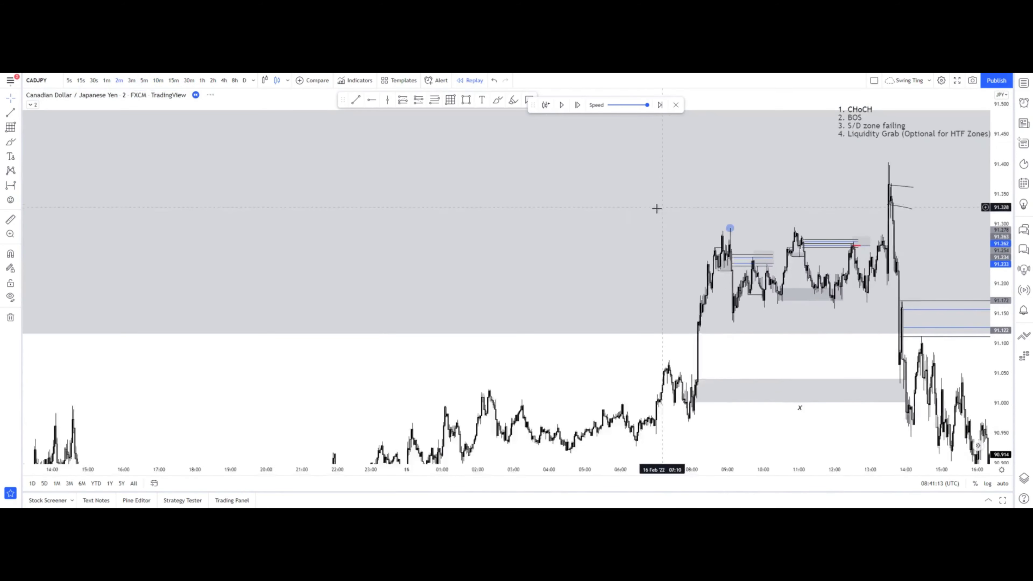
double_click(711, 262)
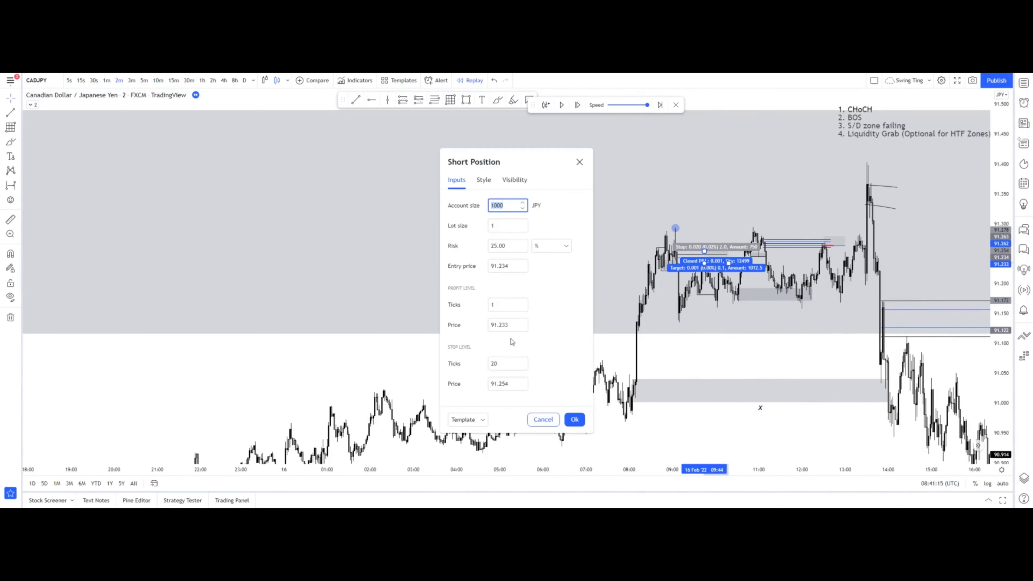
type("200")
Undo the latest changes to the 09:44 short position on 16 Feb.
left_click_drag(321, 346, 96, 290)
scroll(637, 233, "down", 3)
left_click(645, 209)
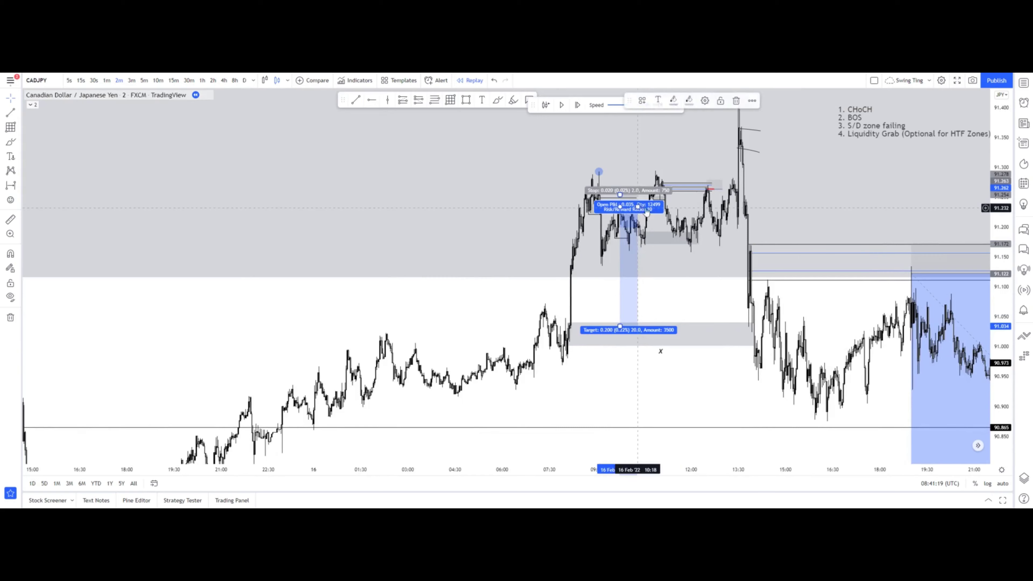
left_click_drag(689, 289, 470, 231)
scroll(657, 268, "down", 3)
key("ctrl+z")
key("ctrl+z")
key("ctrl+z")
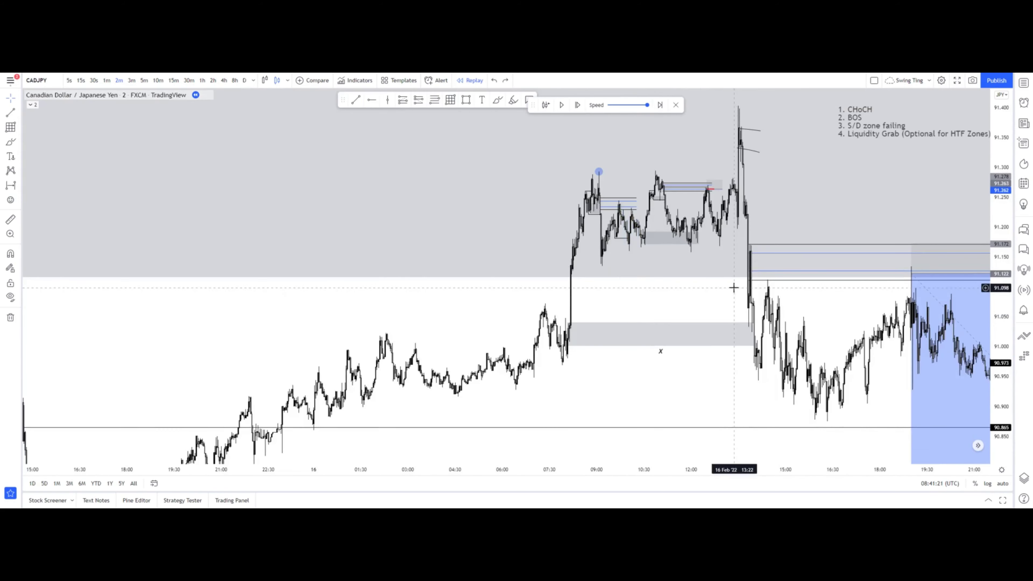
Lower the target of the 09:44 short on 16 Feb to 90.395, at the horizontal line from the 15 Feb low.
scroll(604, 254, "down", 5)
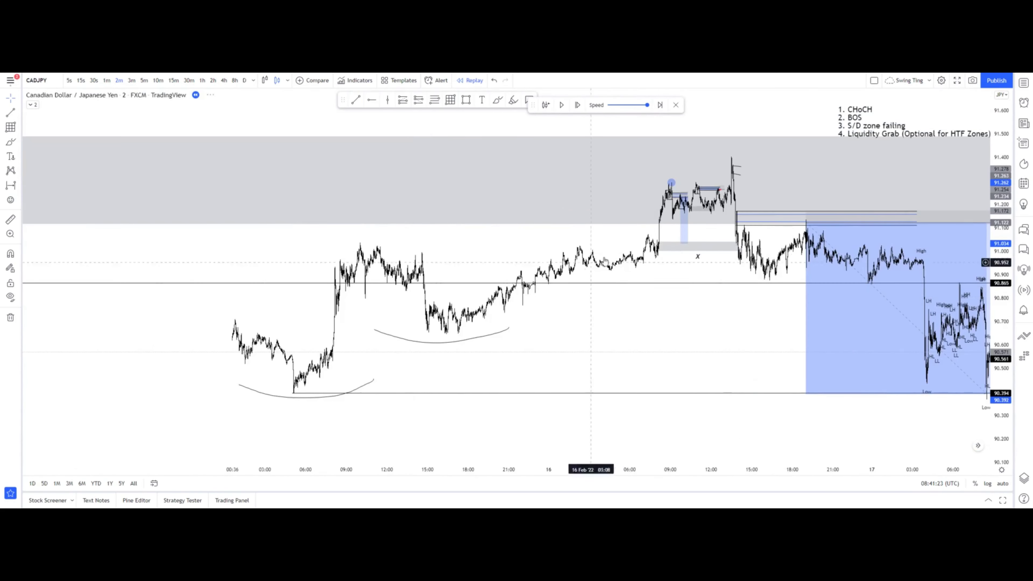
left_click_drag(682, 245, 680, 393)
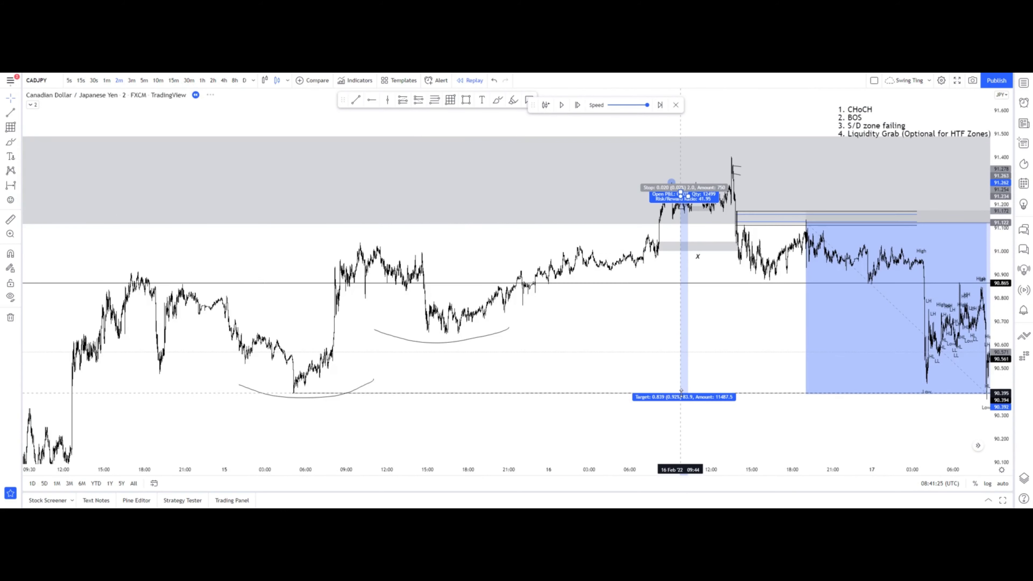
left_click_drag(766, 341, 473, 338)
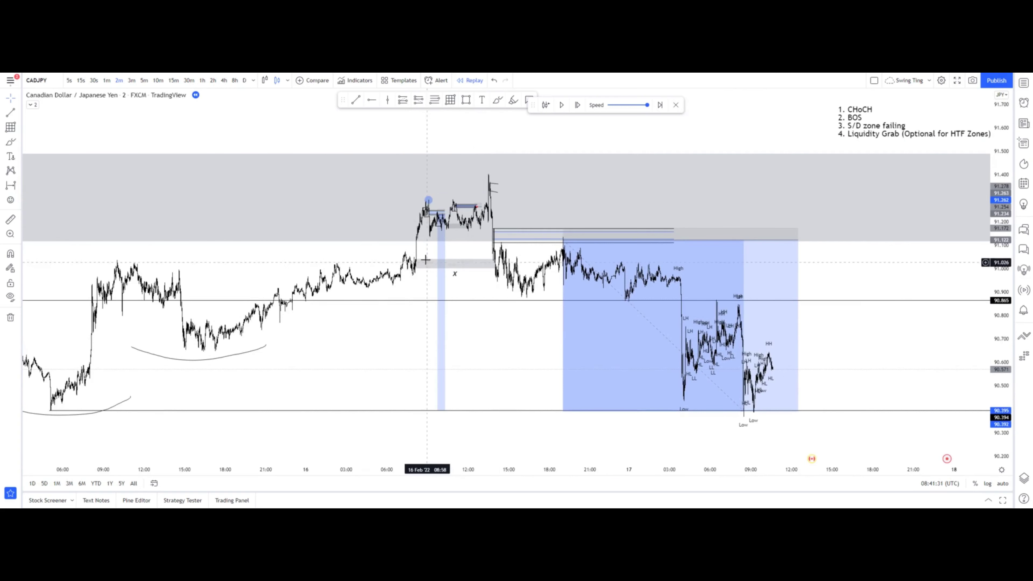
left_click(442, 249)
left_click(446, 226)
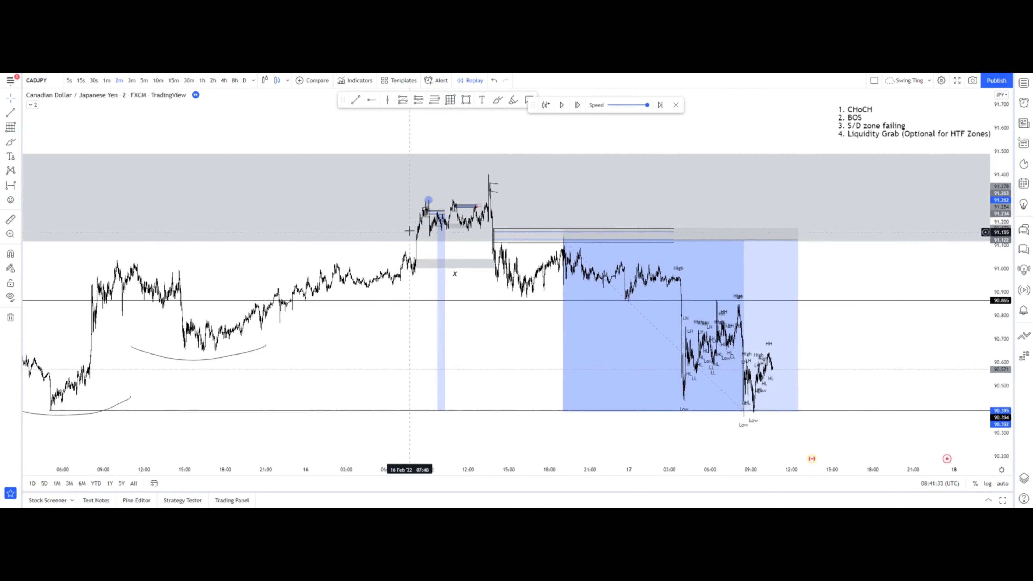
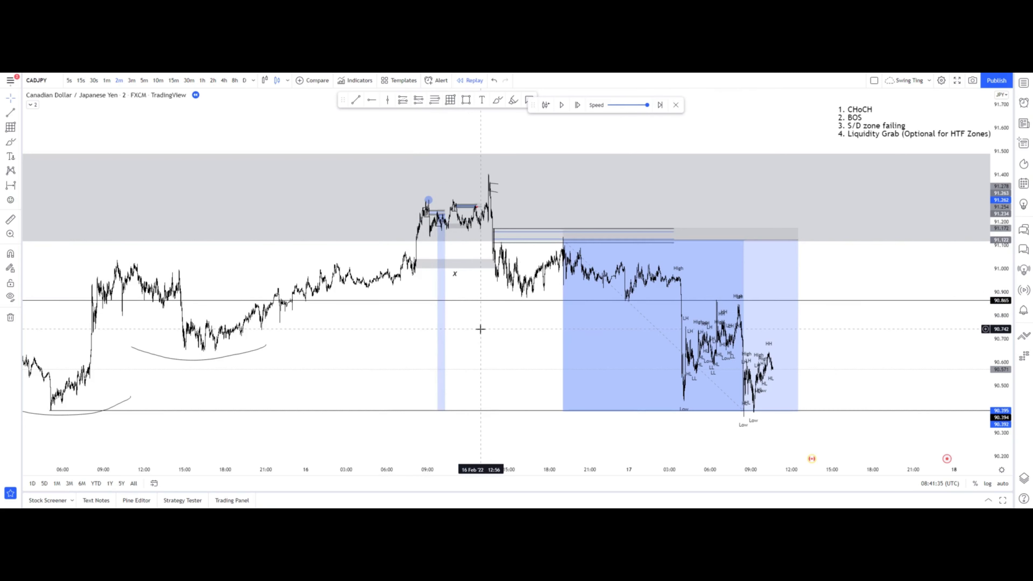
Shorten the 19:00 short position so that it ends at about 00:00 on 17 Feb.
left_click_drag(459, 322, 425, 319)
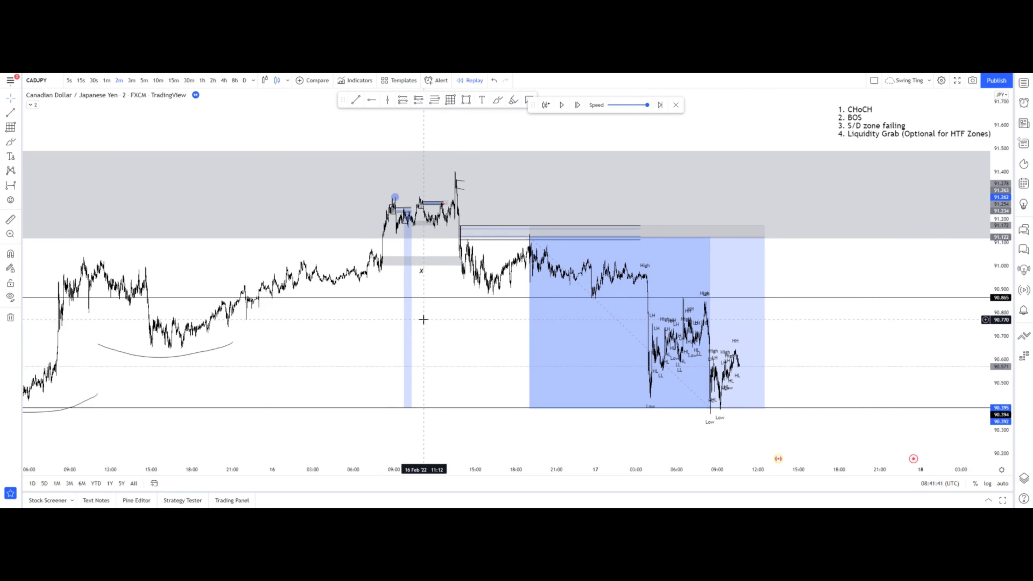
left_click_drag(765, 236, 597, 237)
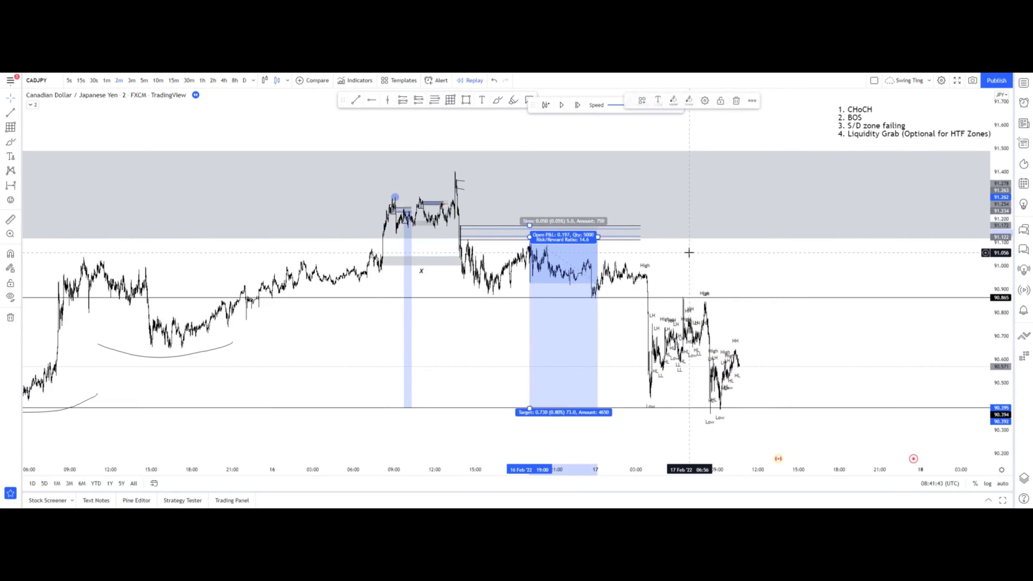
left_click(689, 252)
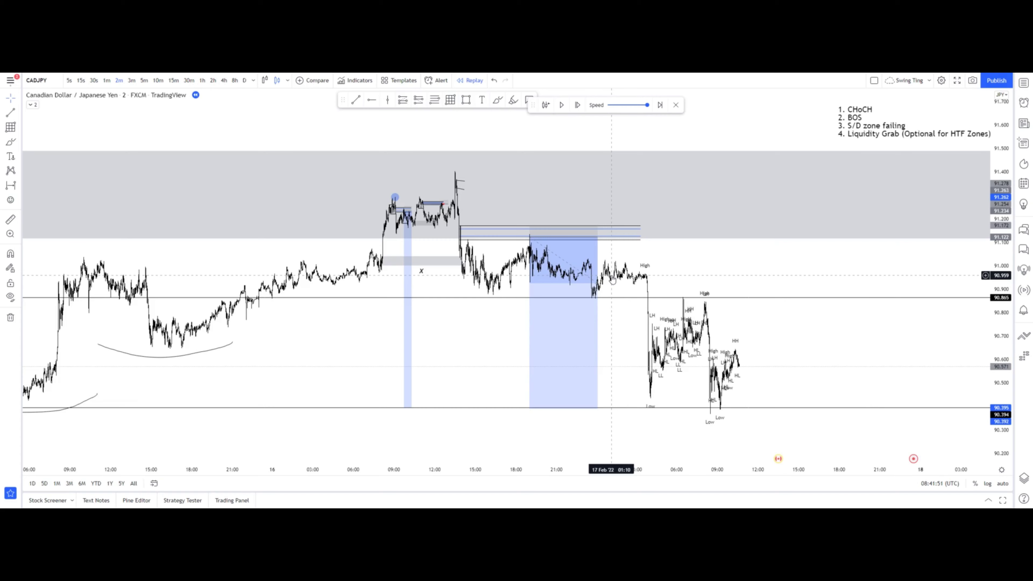
Switch to the 15-minute chart, compress the price scale and exit replay mode.
left_click(173, 80)
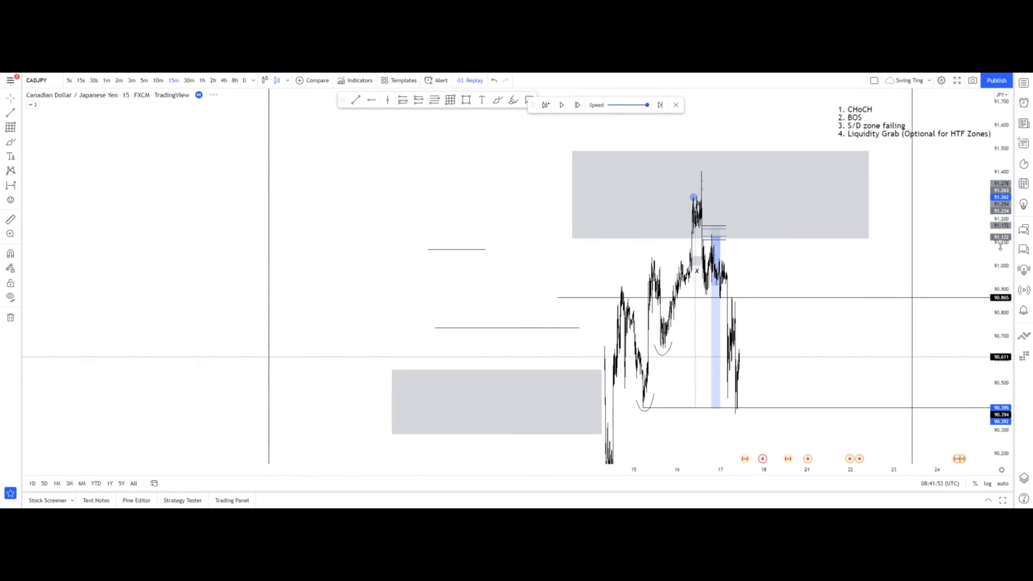
left_click_drag(1000, 246, 1000, 343)
scroll(773, 394, "up", 3)
left_click_drag(741, 398, 743, 360)
scroll(743, 360, "up", 3)
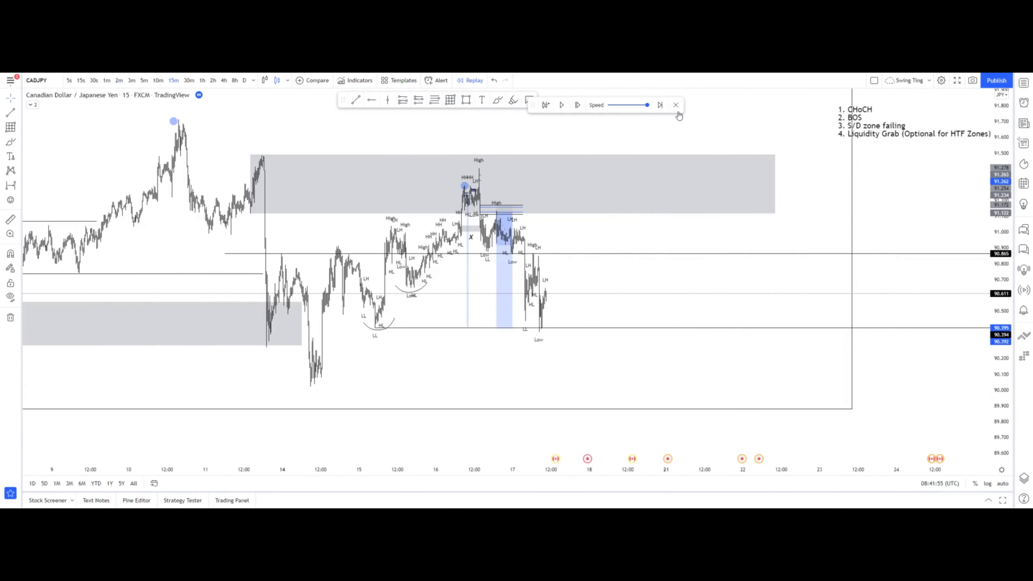
left_click(676, 105)
left_click(590, 313)
Lower the targets of the 19:00 and 09:44 shorts to 90.026 and 90.021, near the 14 Feb swing low.
left_click_drag(627, 376, 372, 359)
scroll(415, 358, "up", 2)
left_click_drag(355, 308, 358, 364)
left_click(456, 362)
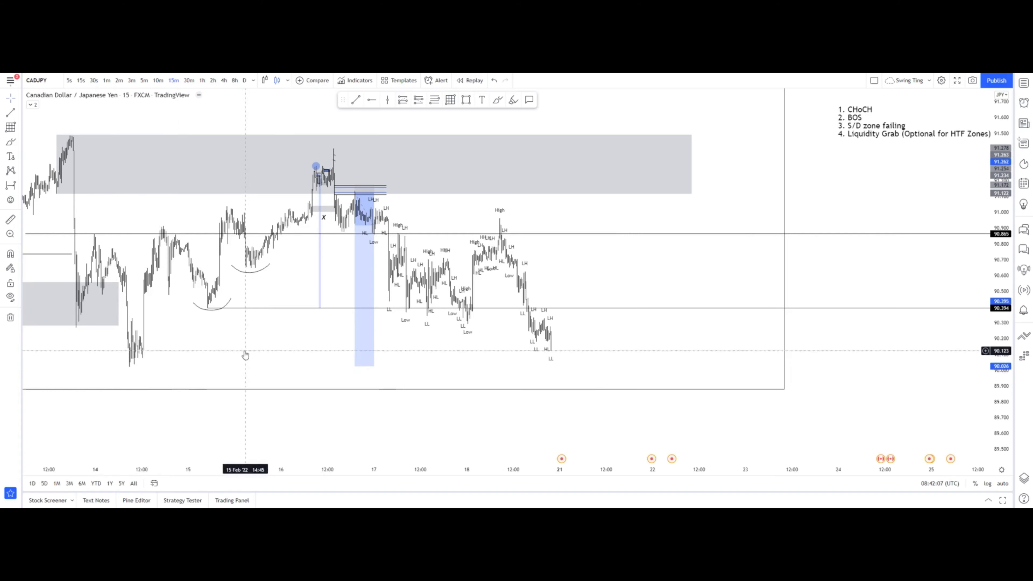
left_click_drag(245, 355, 285, 353)
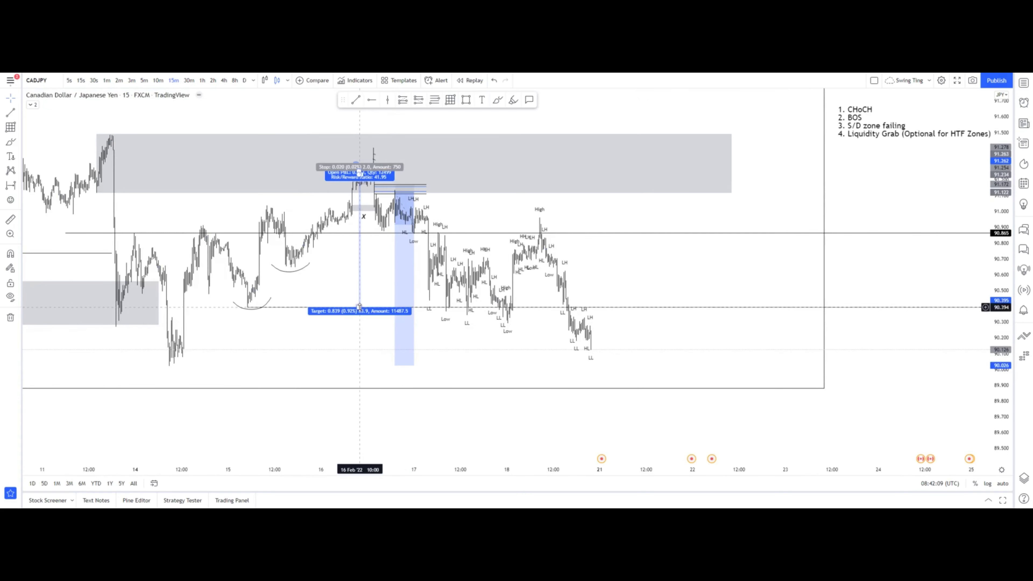
left_click_drag(359, 306, 359, 366)
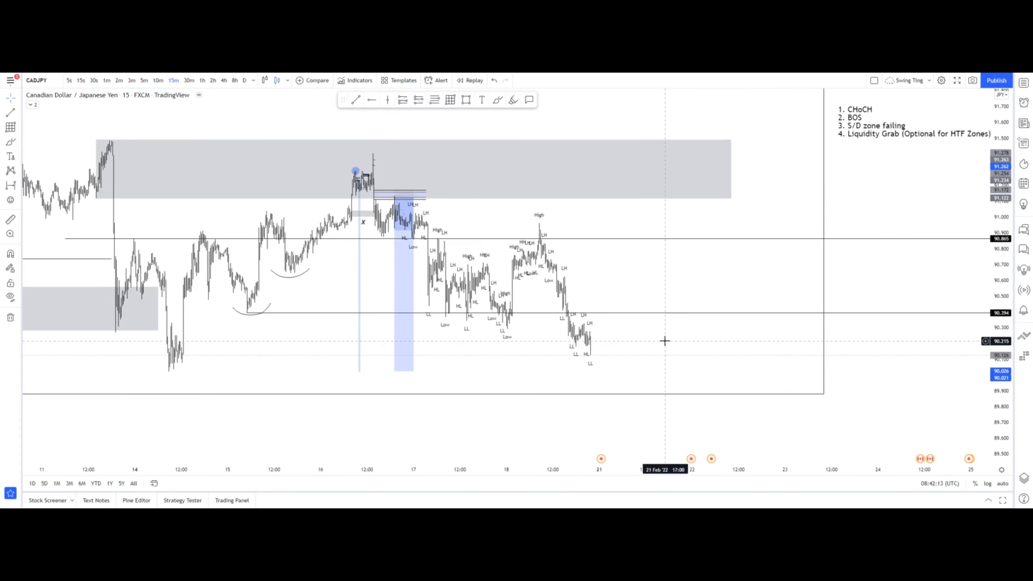
Switch to the 30-minute chart and review the price action following the two shorts through 18 Feb.
scroll(667, 341, "down", 1)
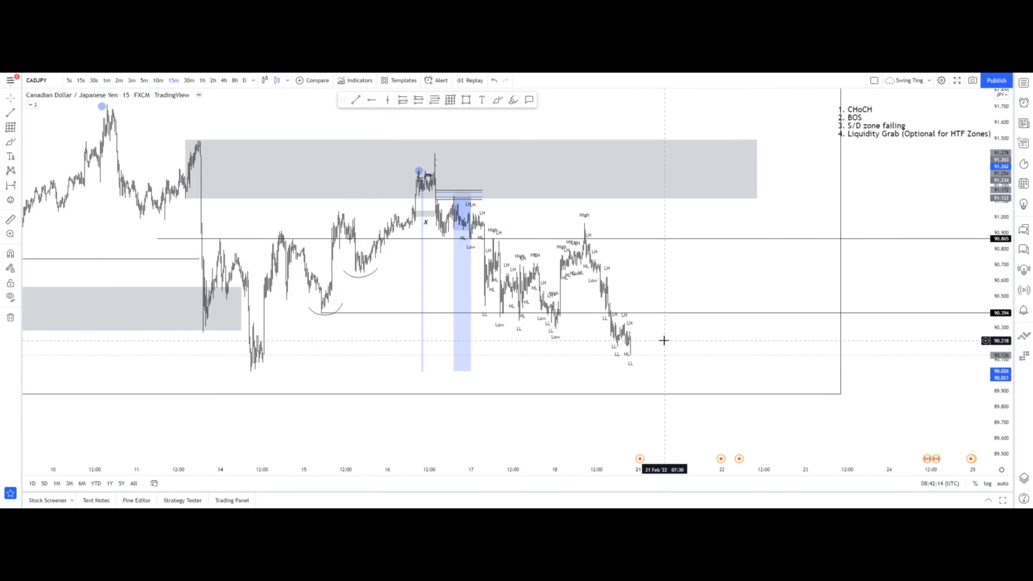
left_click(189, 80)
scroll(688, 291, "up", 3)
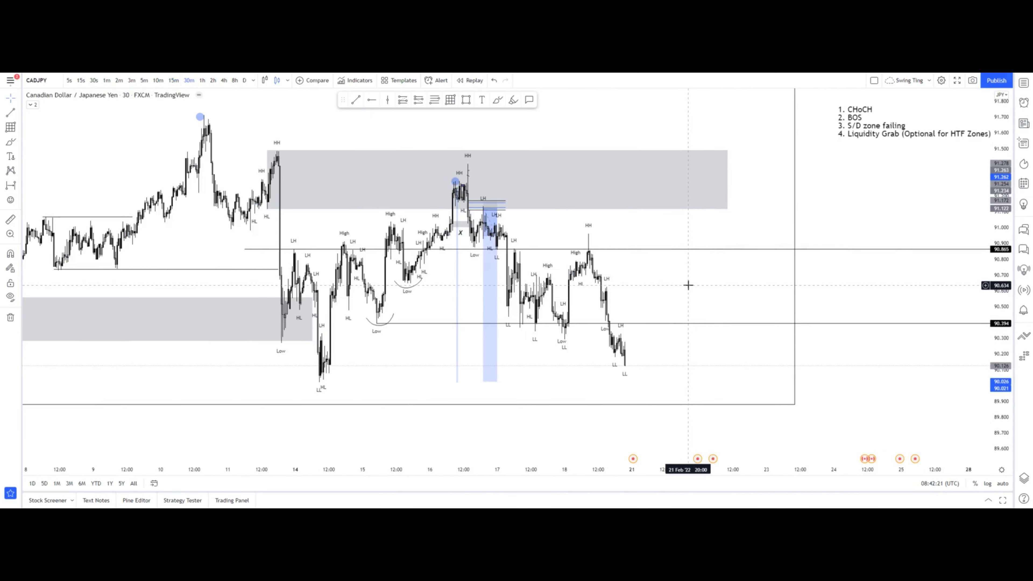
left_click_drag(688, 285, 695, 291)
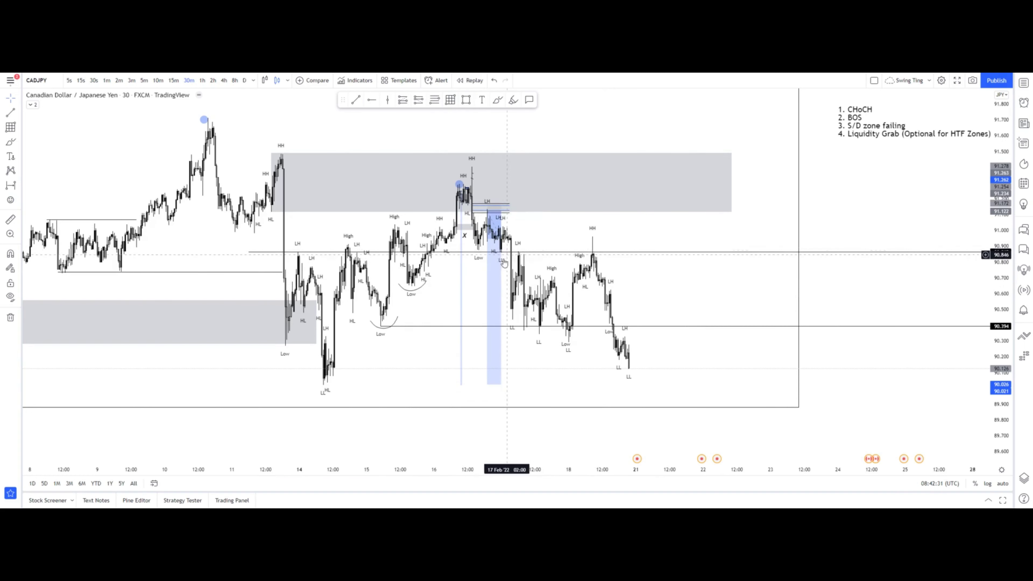
left_click(229, 339)
left_click(940, 262)
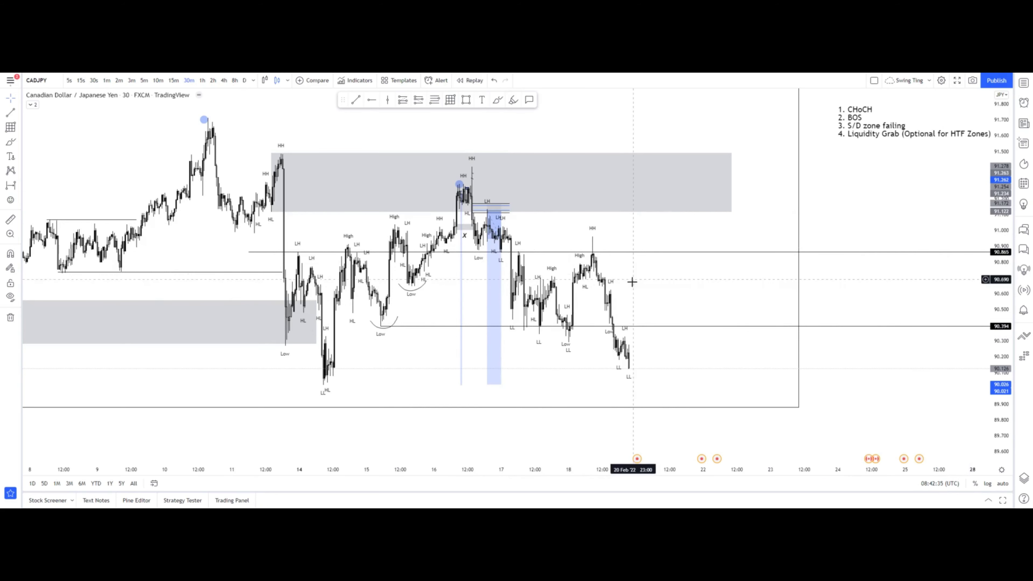
left_click_drag(646, 290, 604, 295)
left_click(588, 178)
scroll(588, 179, "up", 3)
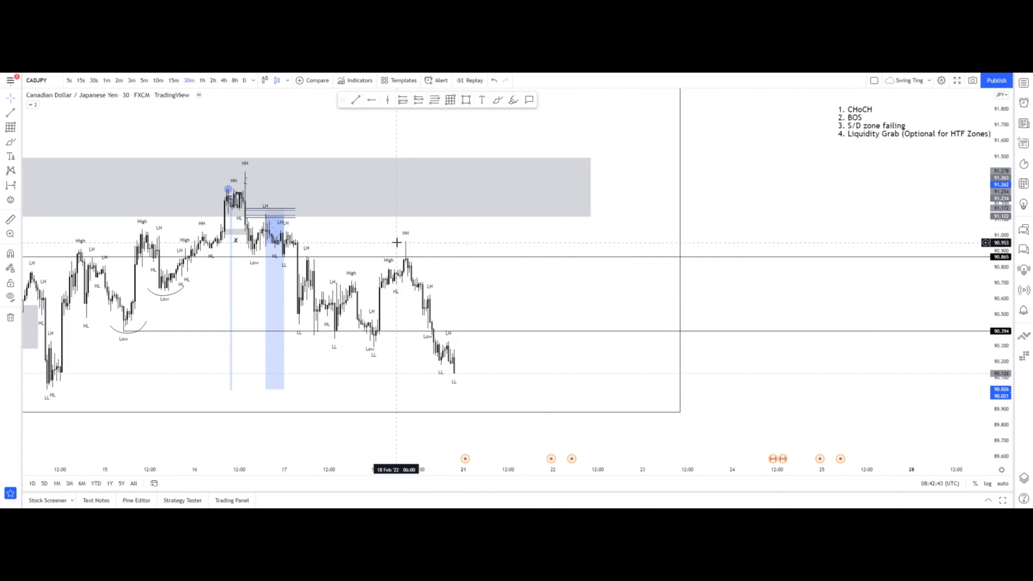
Raise the 19:00 short's target to 90.394, at the horizontal line from the 15 Feb low.
left_click_drag(470, 383, 648, 381)
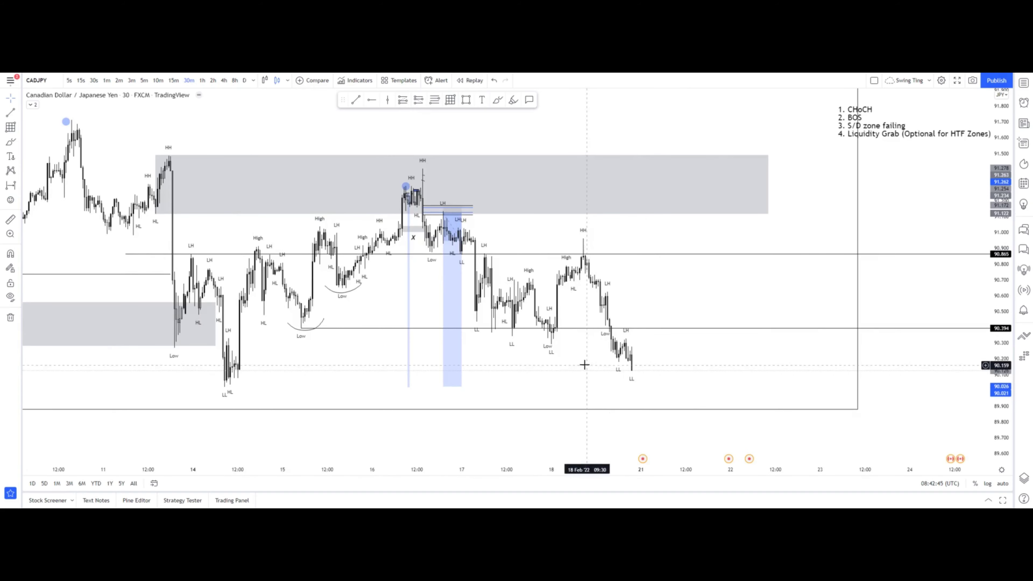
left_click_drag(443, 385, 443, 328)
left_click(517, 231)
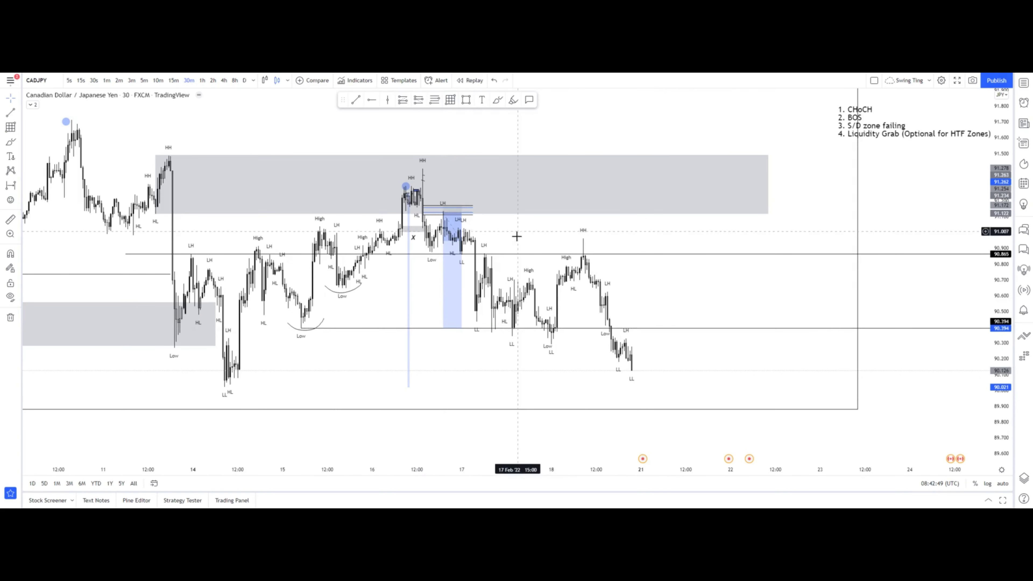
mouse_move(497, 355)
left_mouse_down()
mouse_move(511, 354)
mouse_move(489, 355)
left_mouse_up()
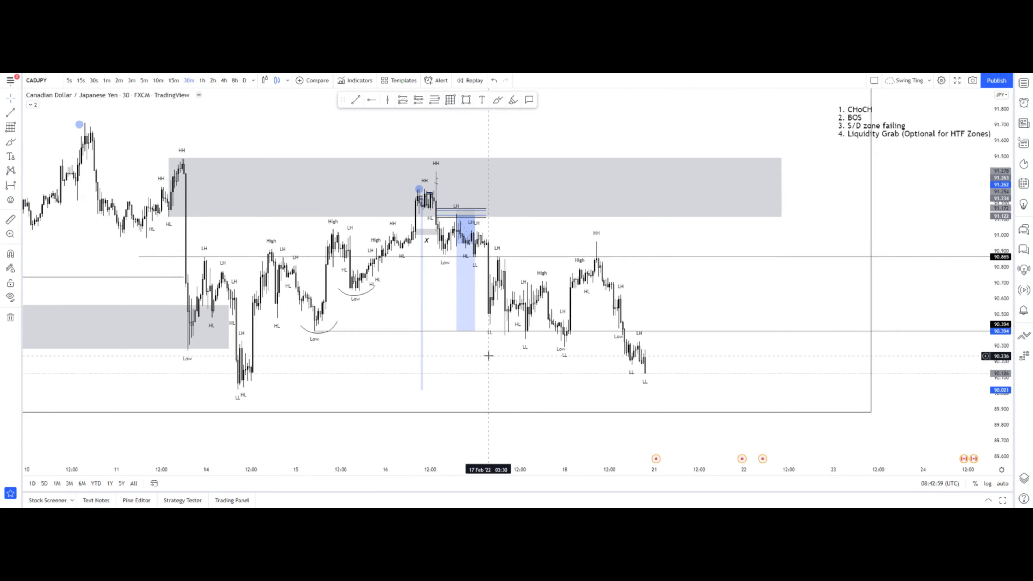
left_click_drag(514, 358, 551, 361)
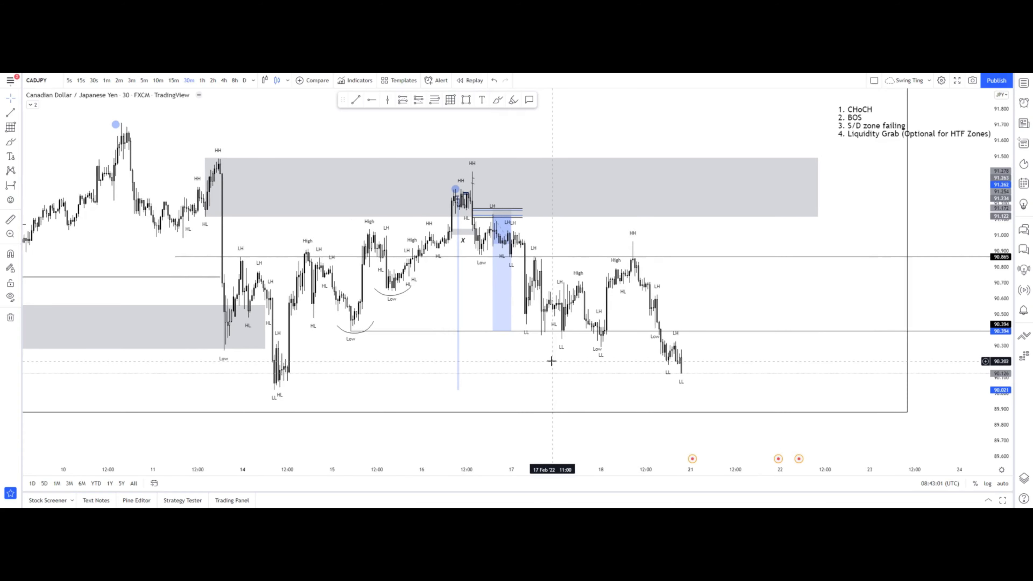
left_click(503, 273)
left_click(519, 226)
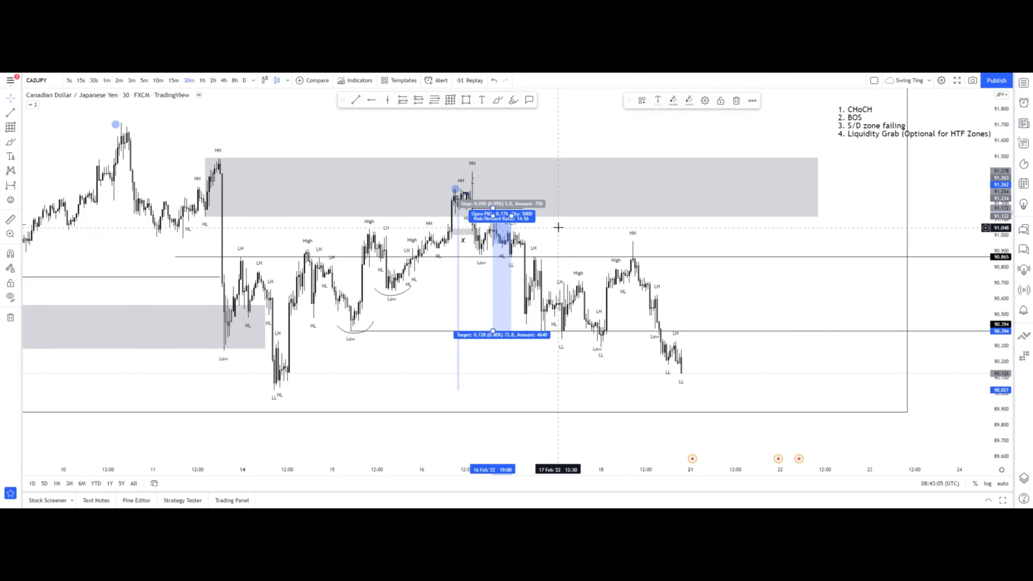
Brush-mark a possible supply zone at about 90.95 to 91.00, circle the 18 Feb high inside it and trace the following drop.
left_click_drag(558, 226, 488, 232)
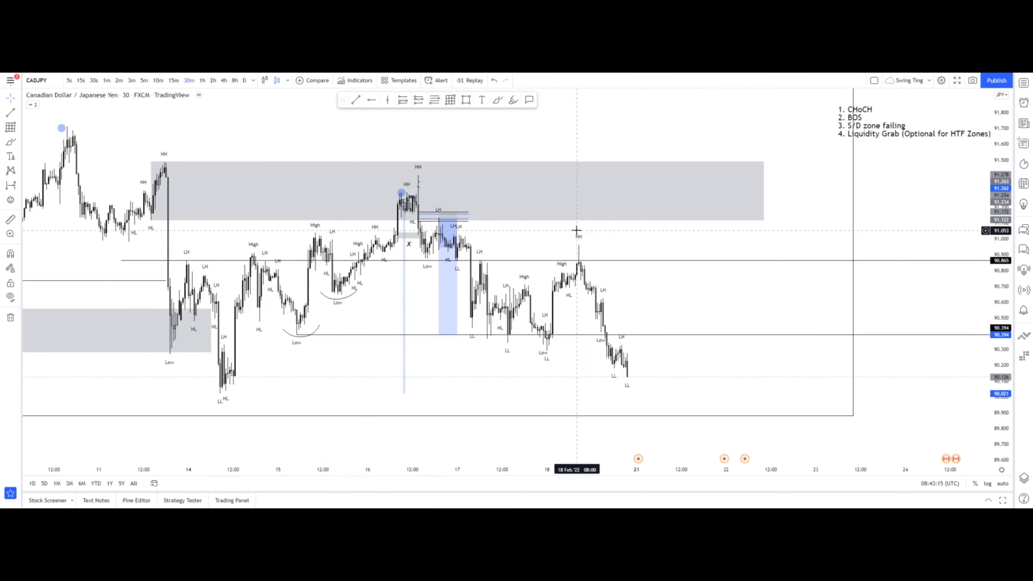
left_click(497, 100)
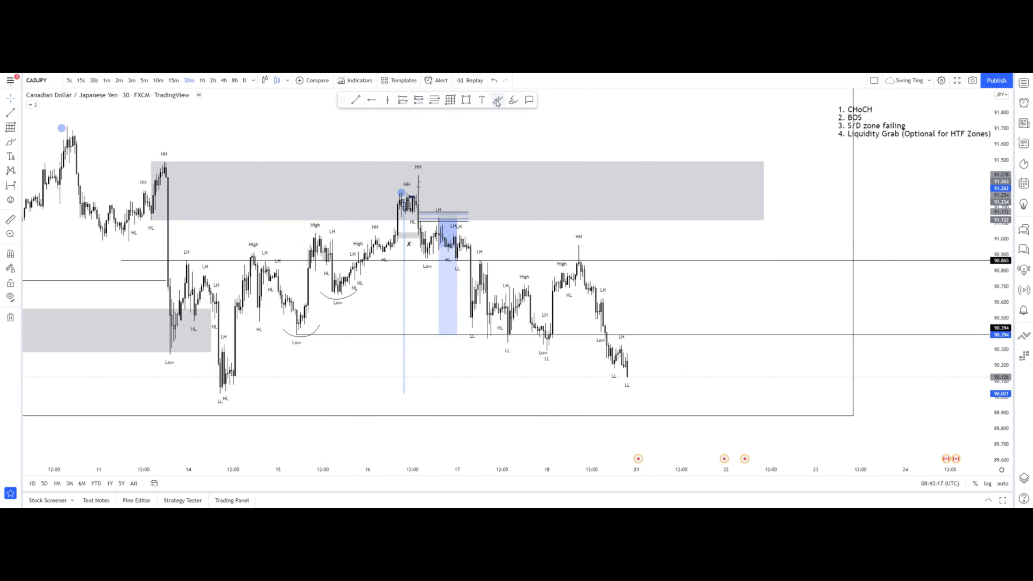
left_click_drag(468, 247, 592, 248)
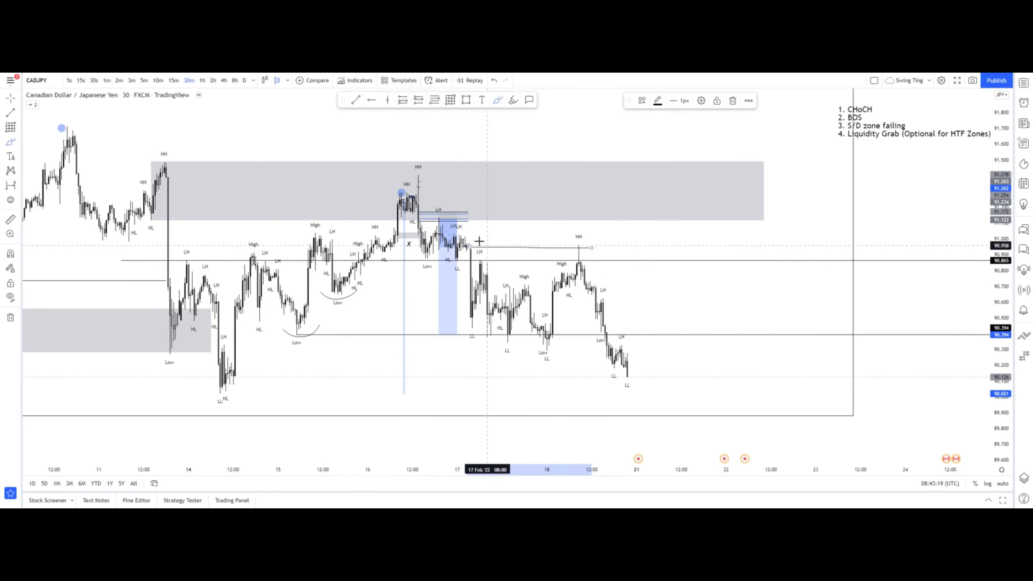
mouse_move(464, 236)
left_mouse_down()
mouse_move(646, 235)
mouse_move(622, 255)
mouse_move(574, 240)
mouse_move(609, 345)
left_mouse_up()
left_click_drag(596, 351, 624, 330)
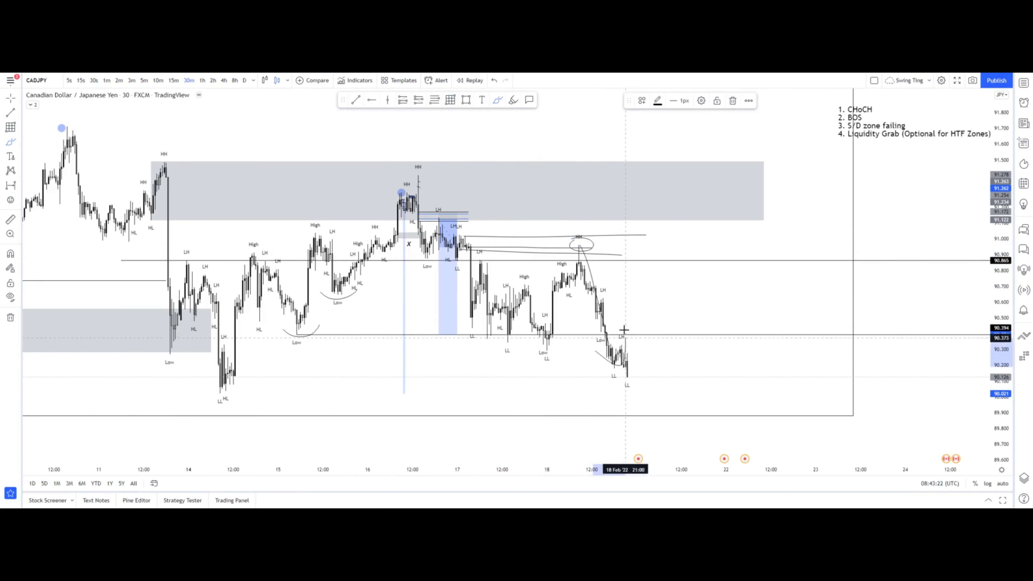
Undo all the brush strokes around the 18 Feb high and drop.
left_click(494, 81)
left_click(494, 81)
left_click(494, 81)
left_click(495, 81)
left_click(495, 81)
left_click(495, 80)
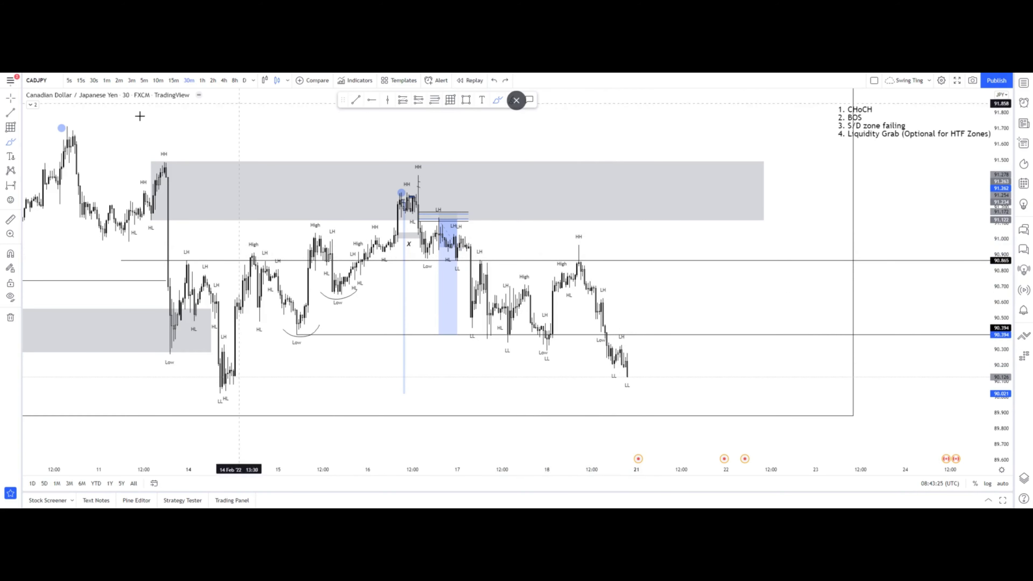
Switch to the 4-hour chart and rescale it to review the boxed February price action alongside January's swings.
scroll(529, 337, "down", 1)
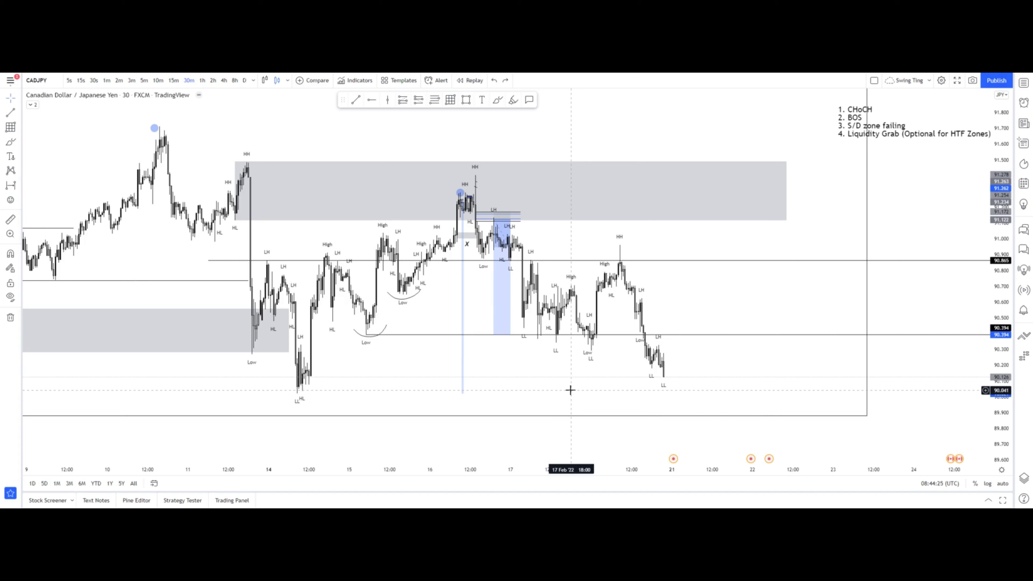
left_click(223, 80)
left_click_drag(1000, 296, 992, 447)
scroll(752, 374, "up", 3)
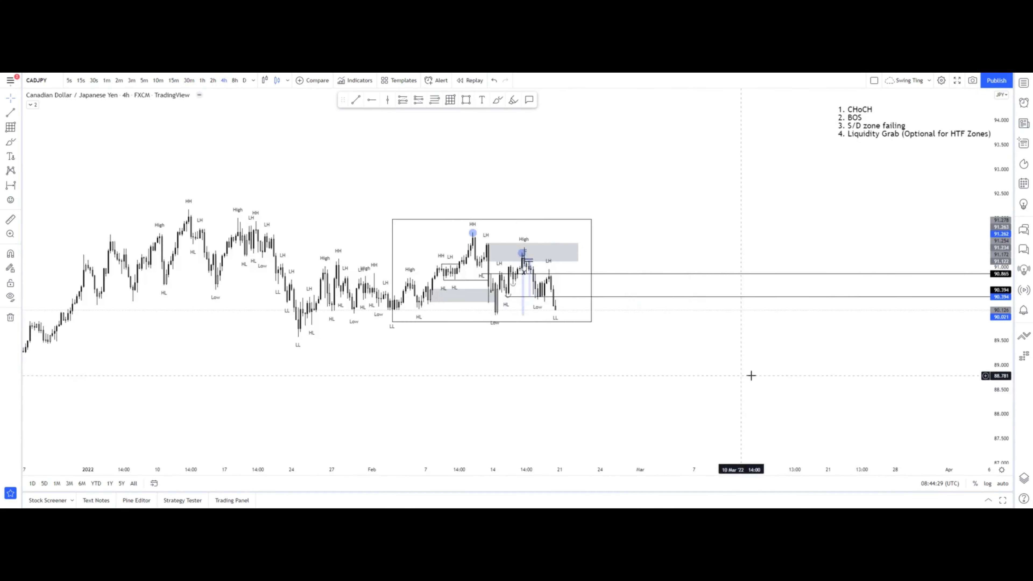
left_click_drag(752, 374, 845, 367)
left_click_drag(1004, 353, 1001, 269)
scroll(820, 326, "up", 2)
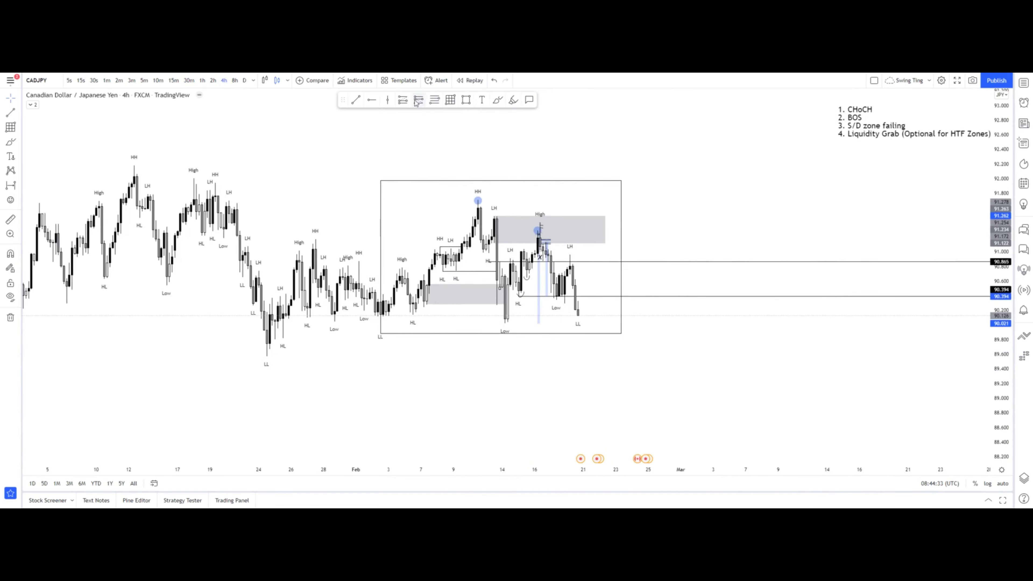
Measure the date range from the supply zone's origin on 11 Feb 14:00 to the 16 Feb short entry, and remove the measurement.
left_click(11, 186)
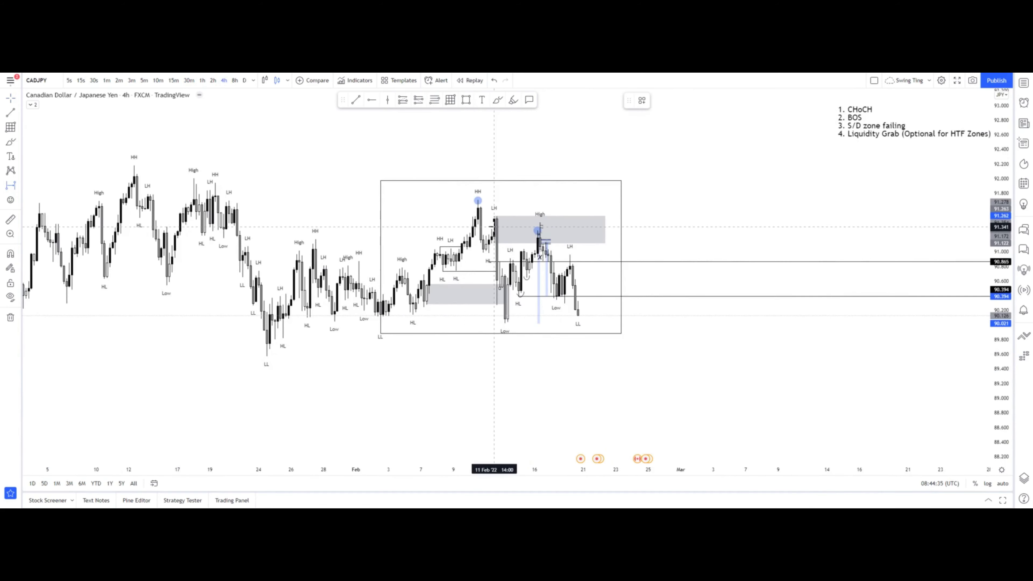
left_click(494, 227)
left_click(534, 233)
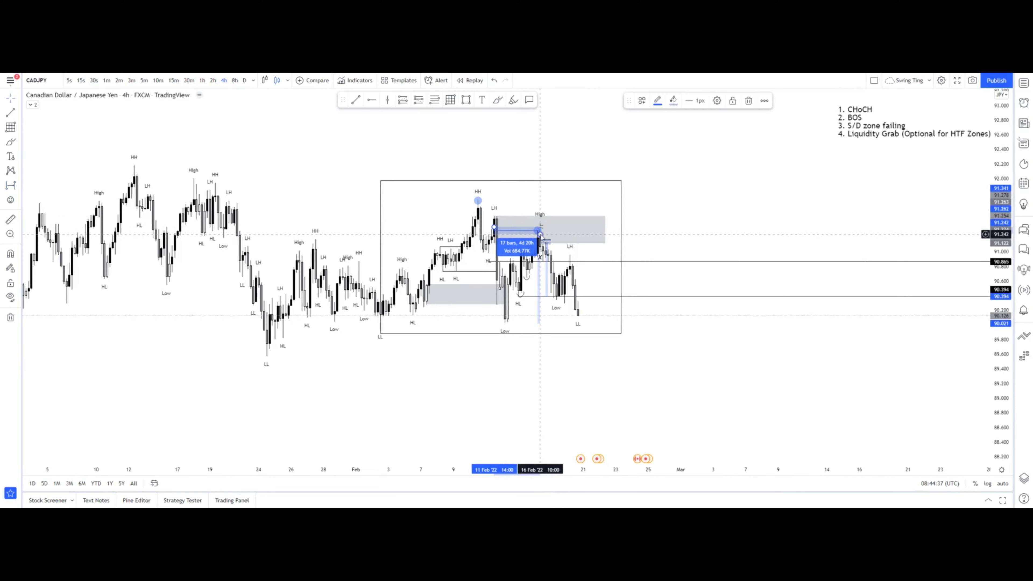
left_click(767, 128)
left_click_drag(783, 177, 771, 171)
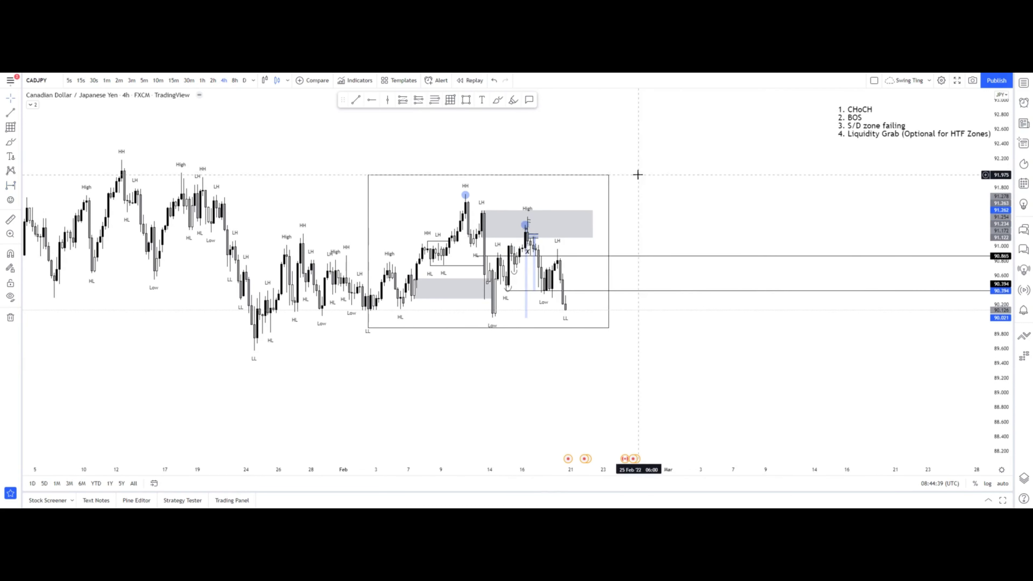